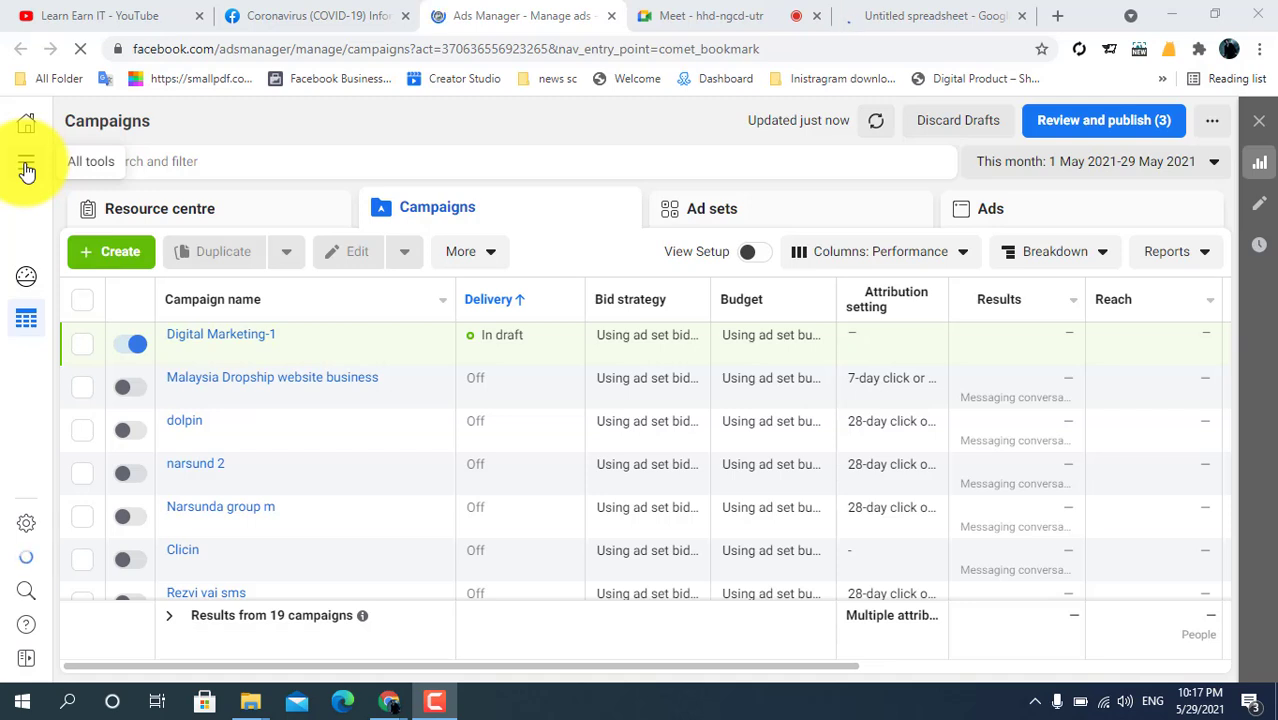
Open Events Manager from the list of all tools.
left_click(26, 166)
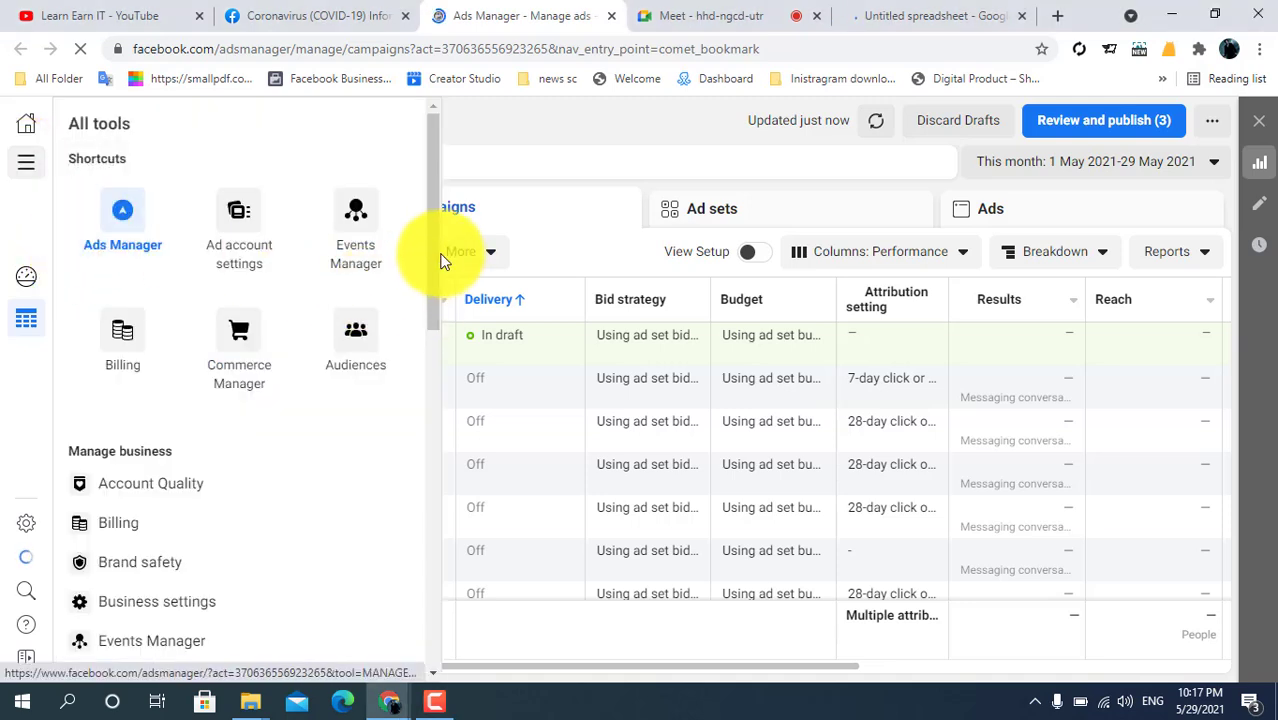
left_click_drag(435, 251, 435, 270)
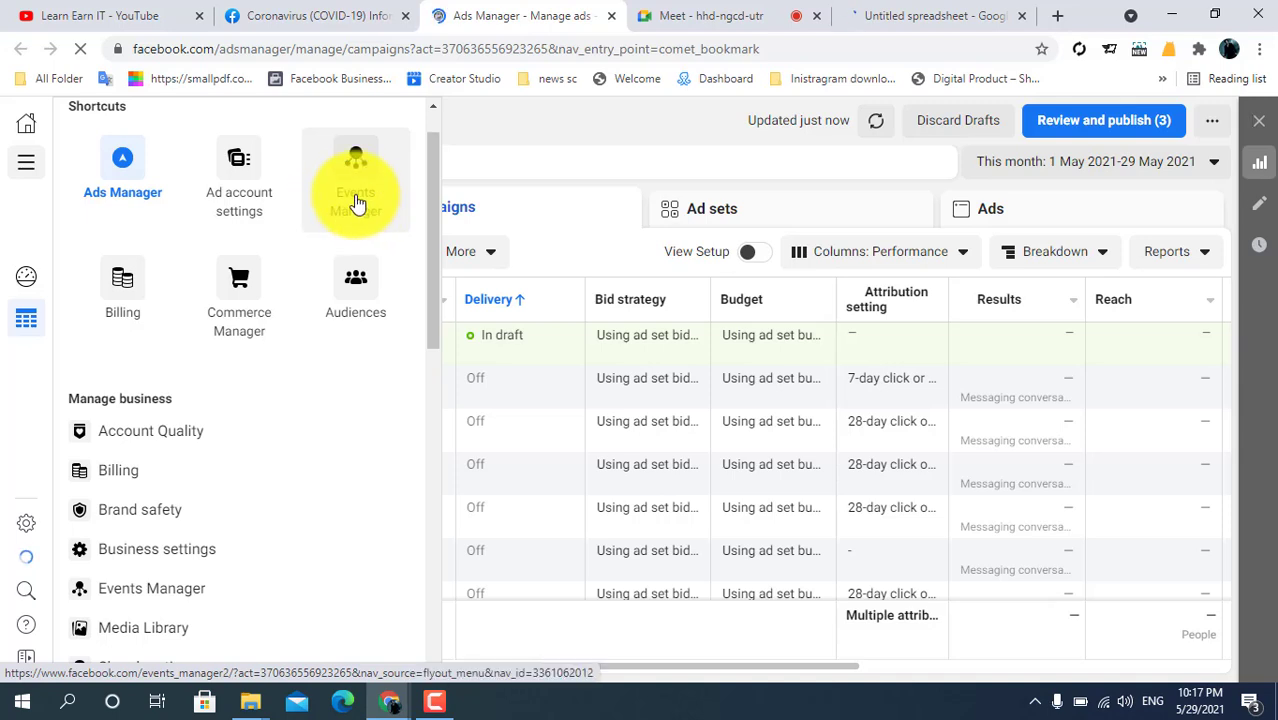
left_click(358, 203)
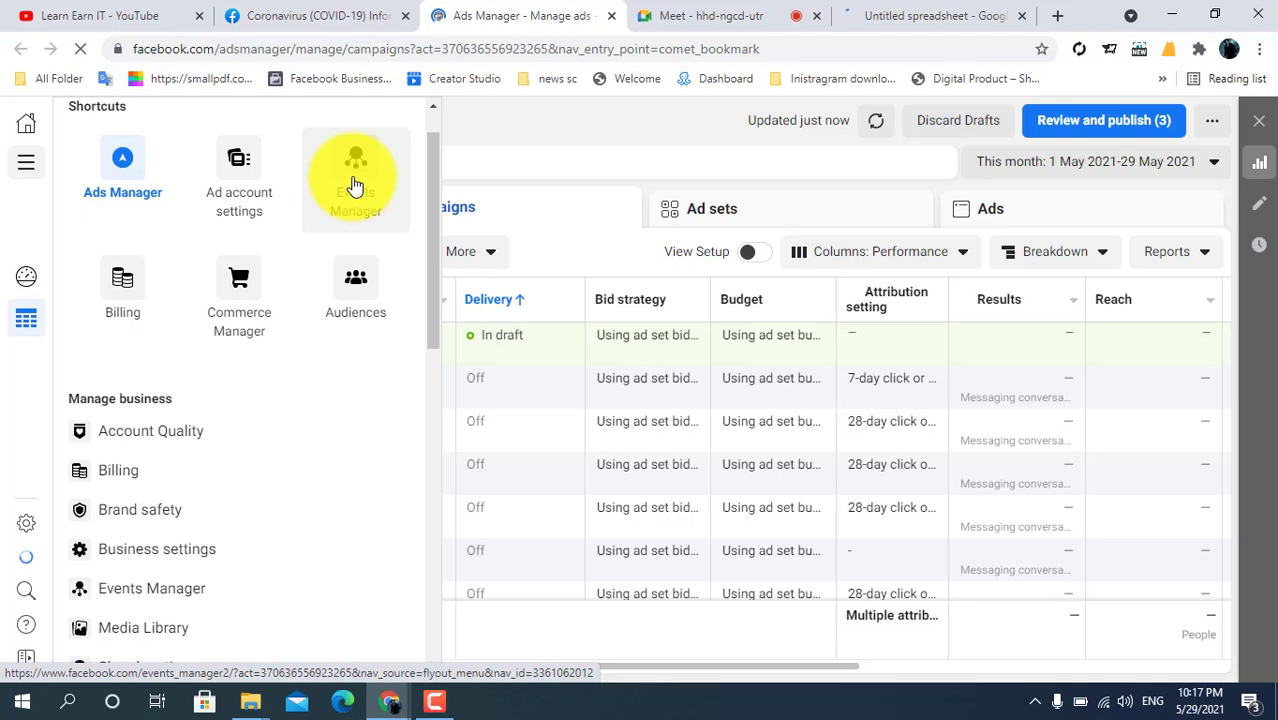
left_click(354, 185)
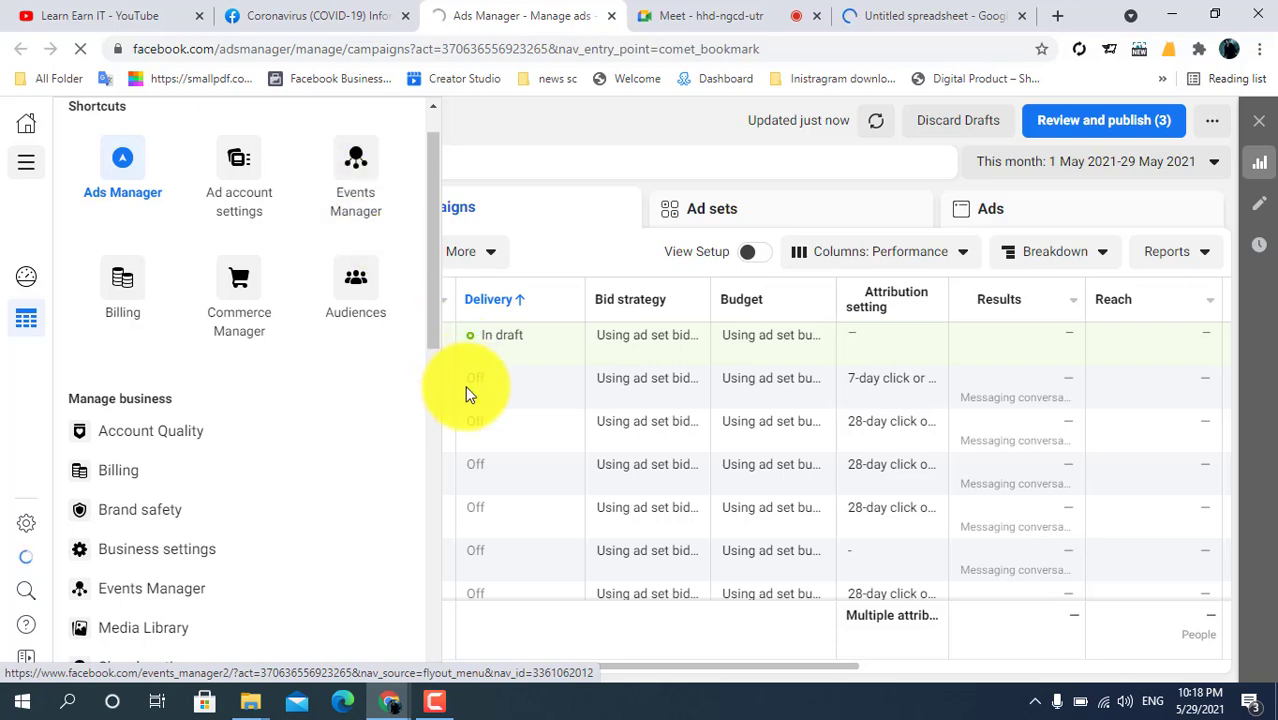
left_click(433, 700)
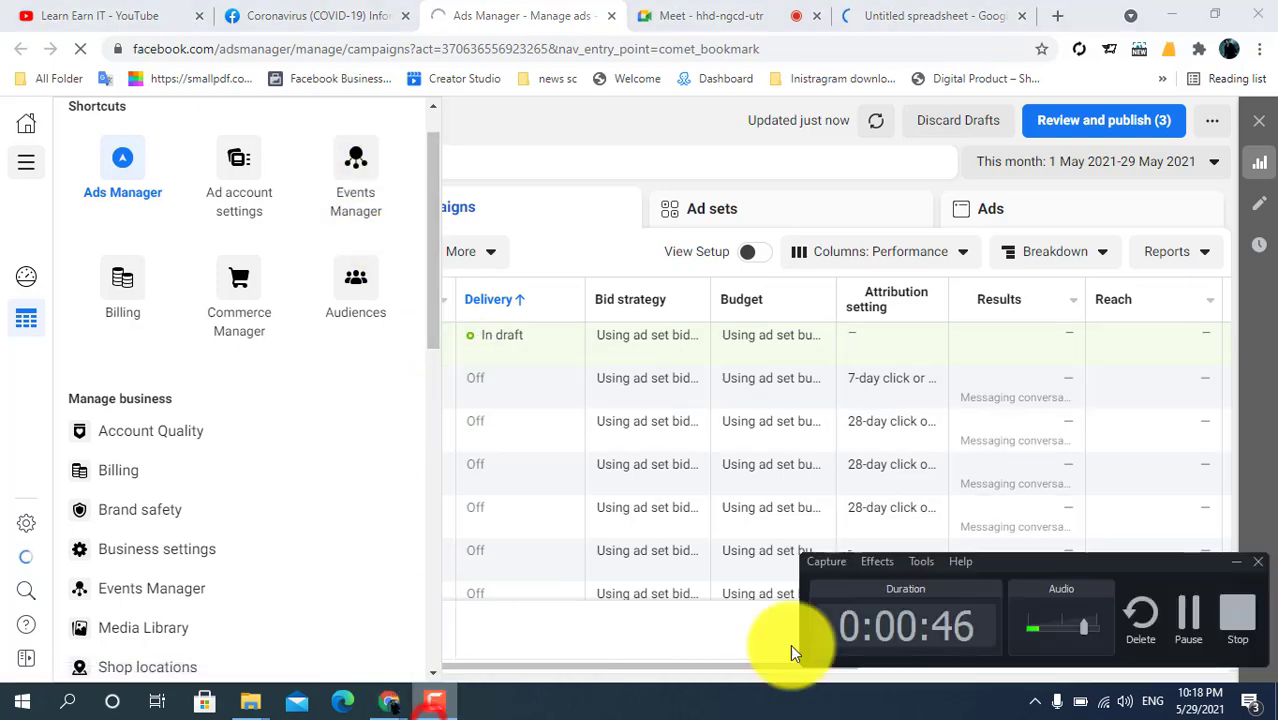
left_click(1190, 612)
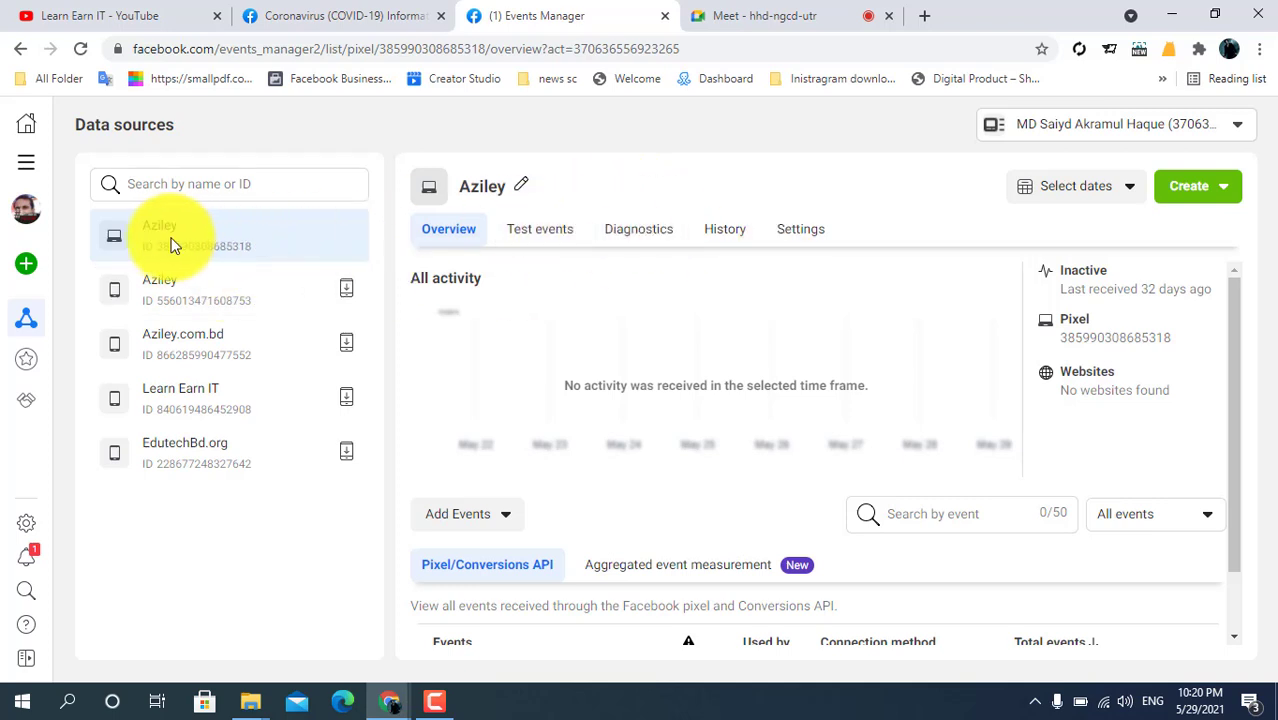
Examine the first Aziley pixel's ID and overview, and the options for creating ads, audiences and conversions from it.
left_click_drag(157, 250, 262, 263)
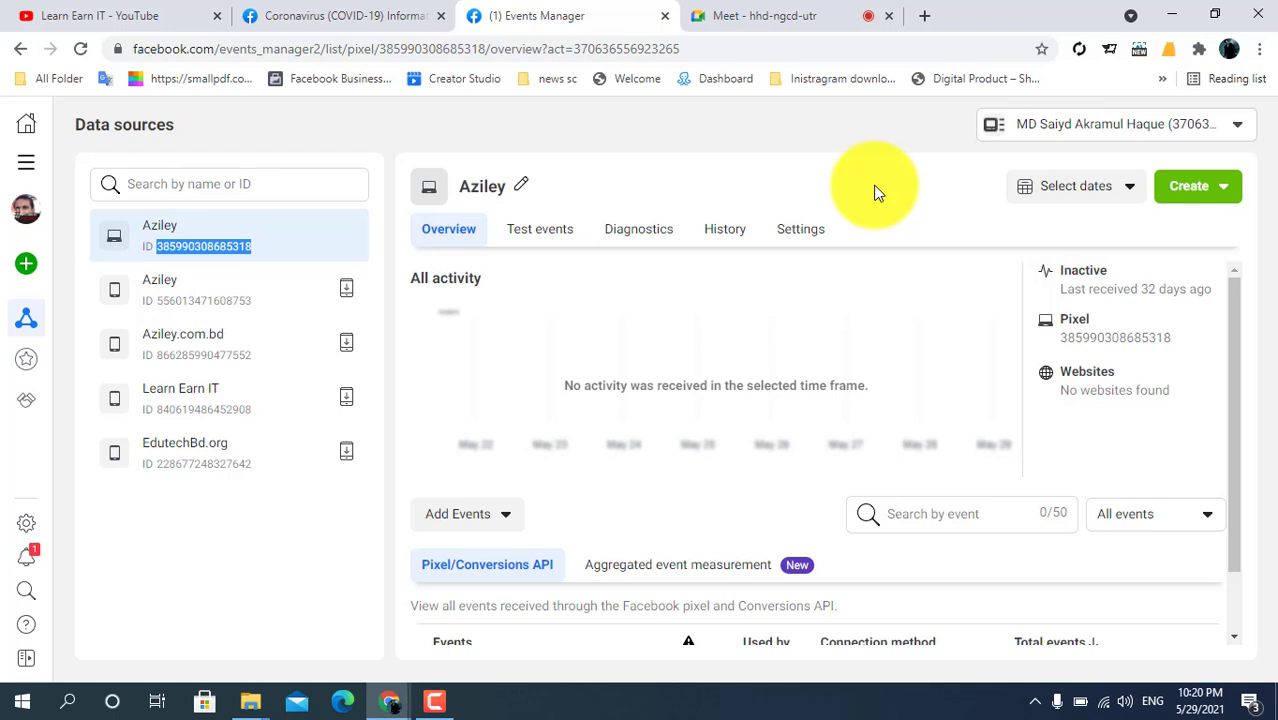
mouse_move(1236, 464)
left_mouse_down()
mouse_move(1250, 586)
mouse_move(1240, 350)
left_mouse_up()
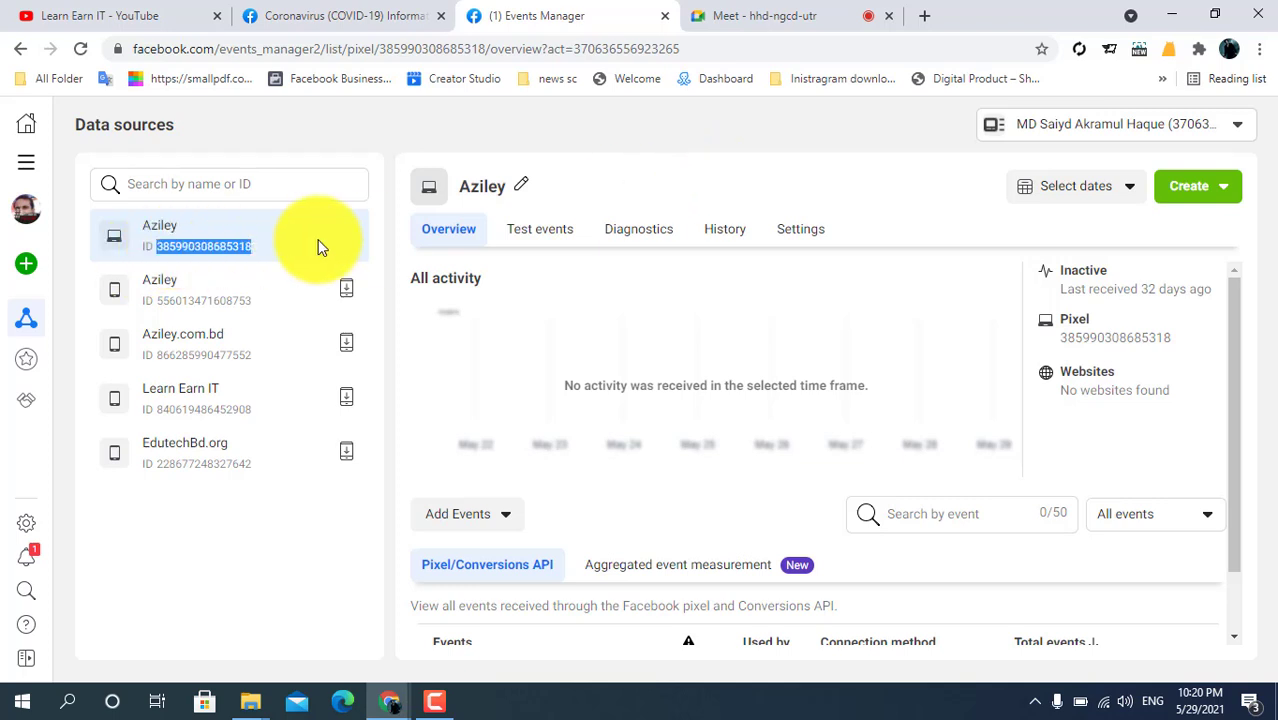
left_click(829, 140)
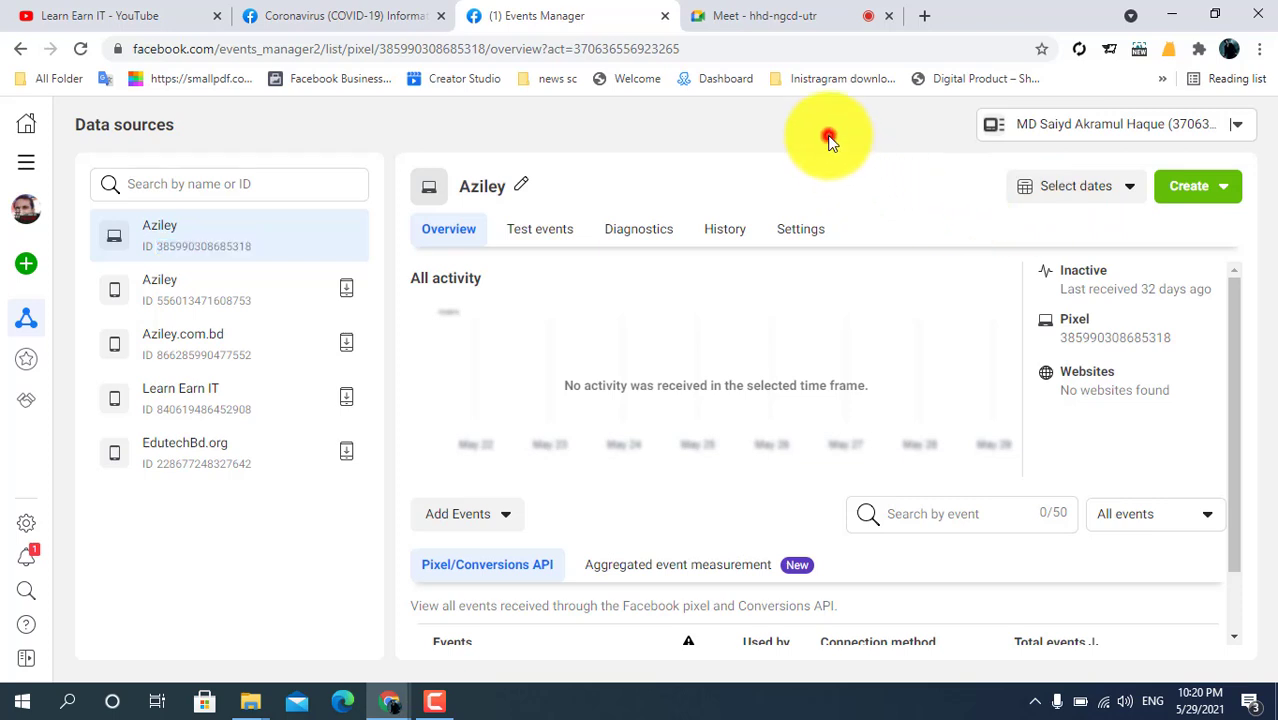
left_click(1226, 187)
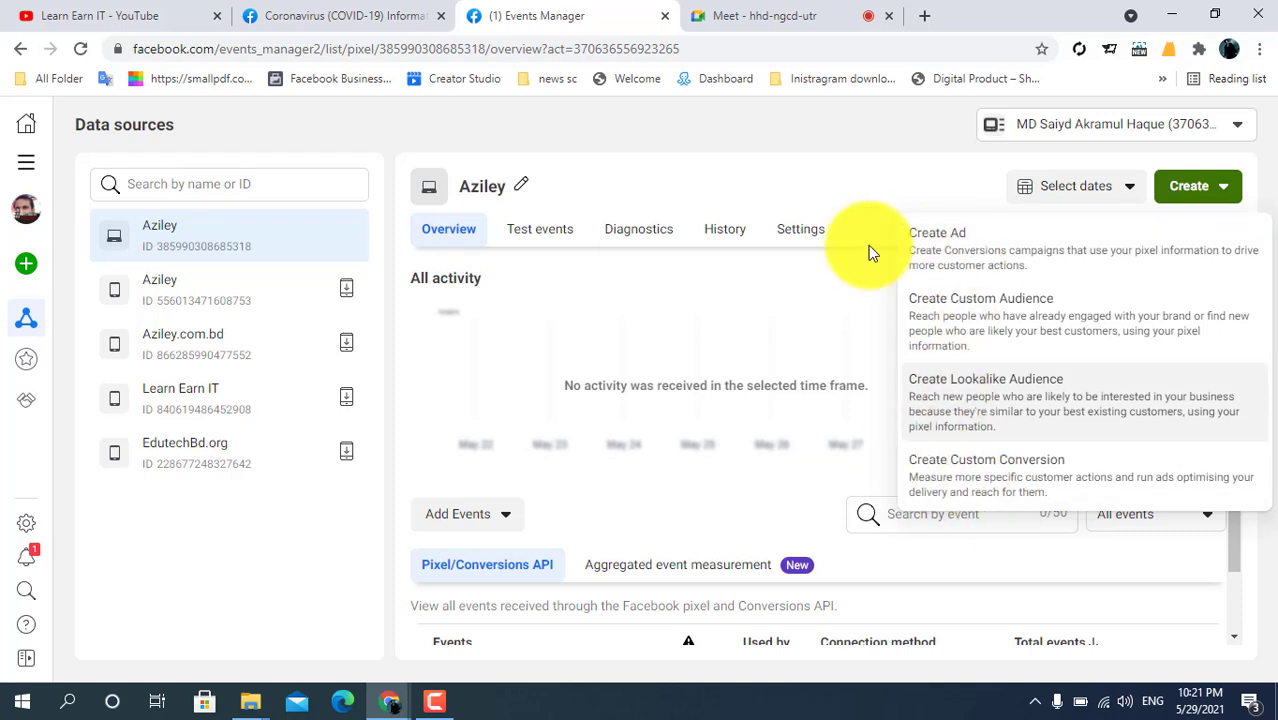
left_click(770, 155)
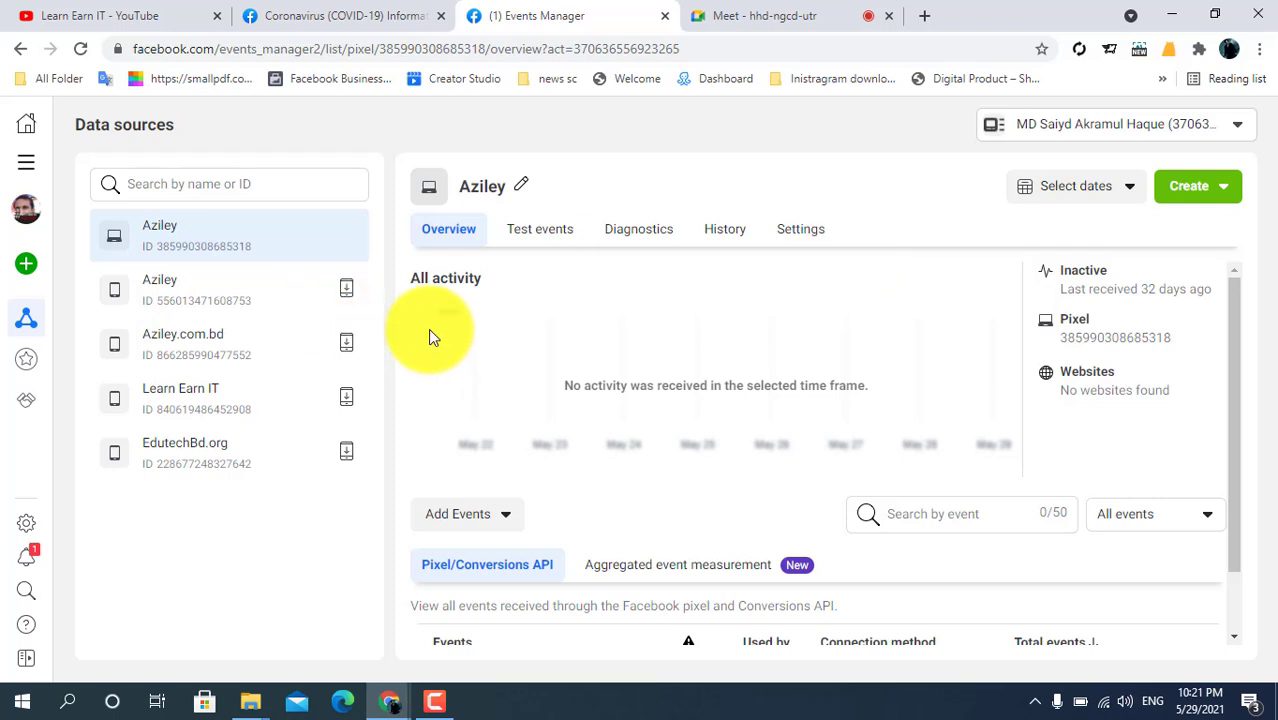
Return to Ads Manager and open the Audiences tool from the advertising tools.
left_click(26, 161)
left_click(115, 224)
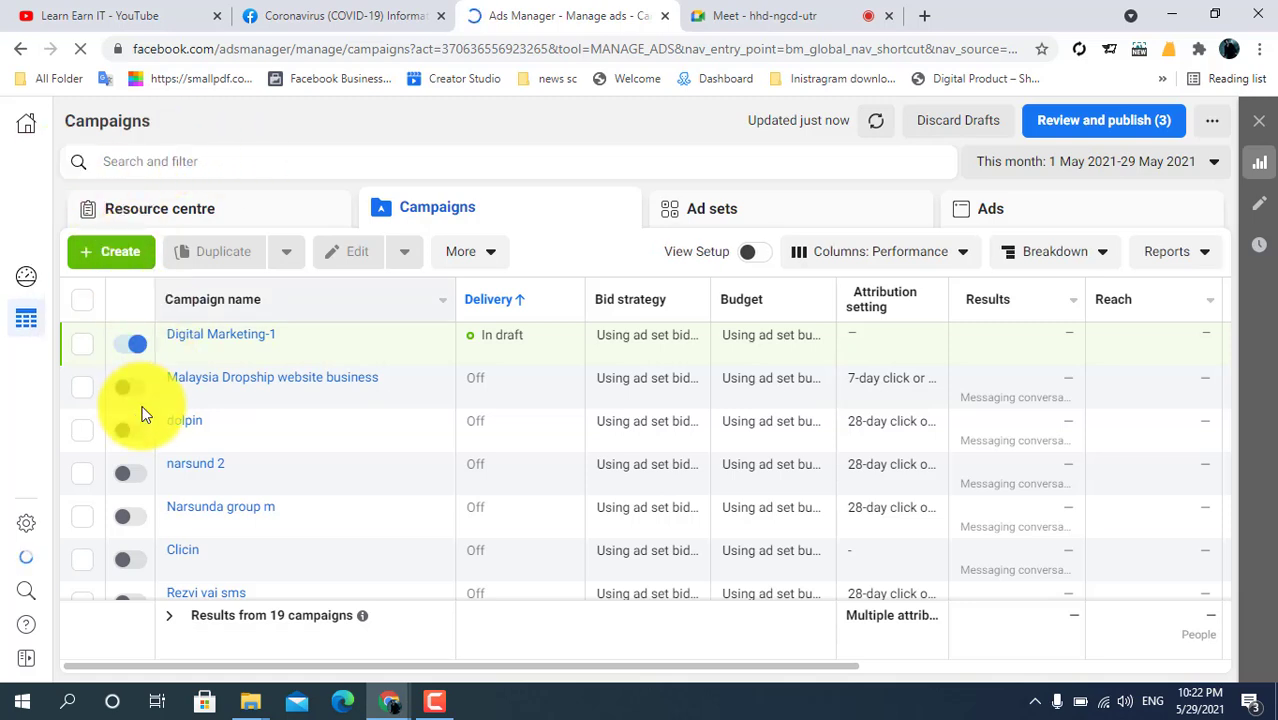
left_click(26, 161)
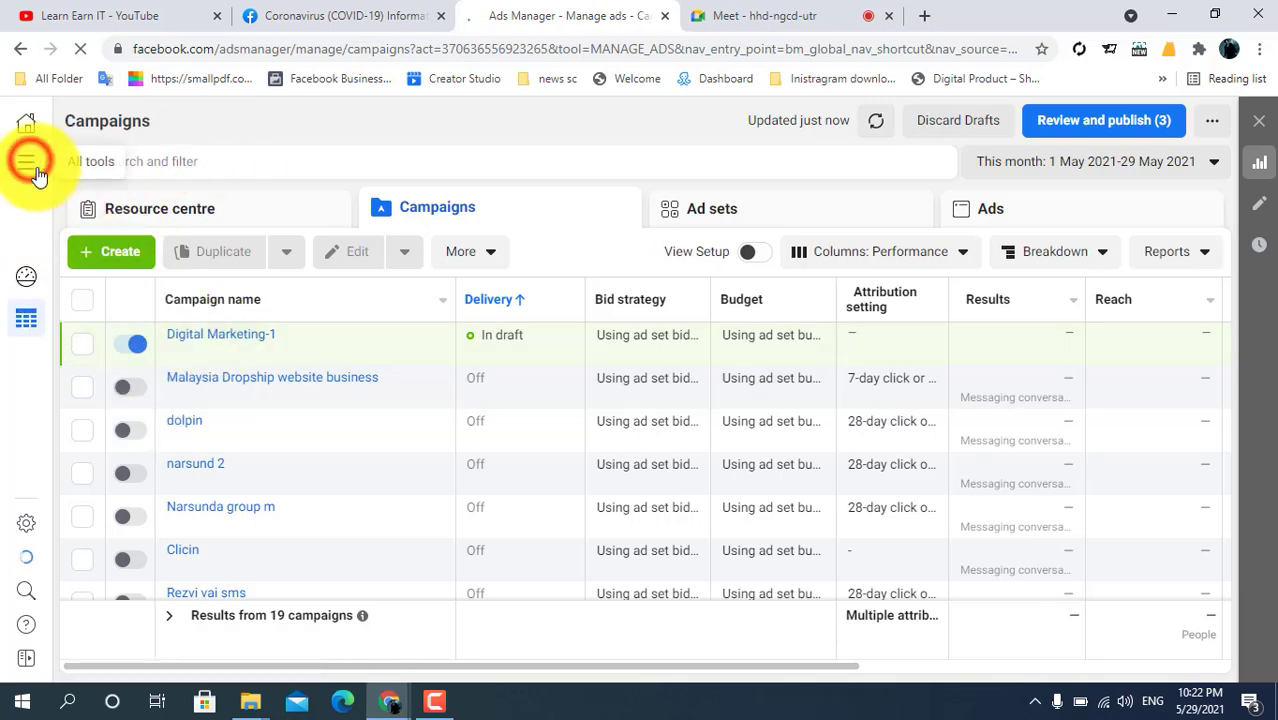
left_click(26, 163)
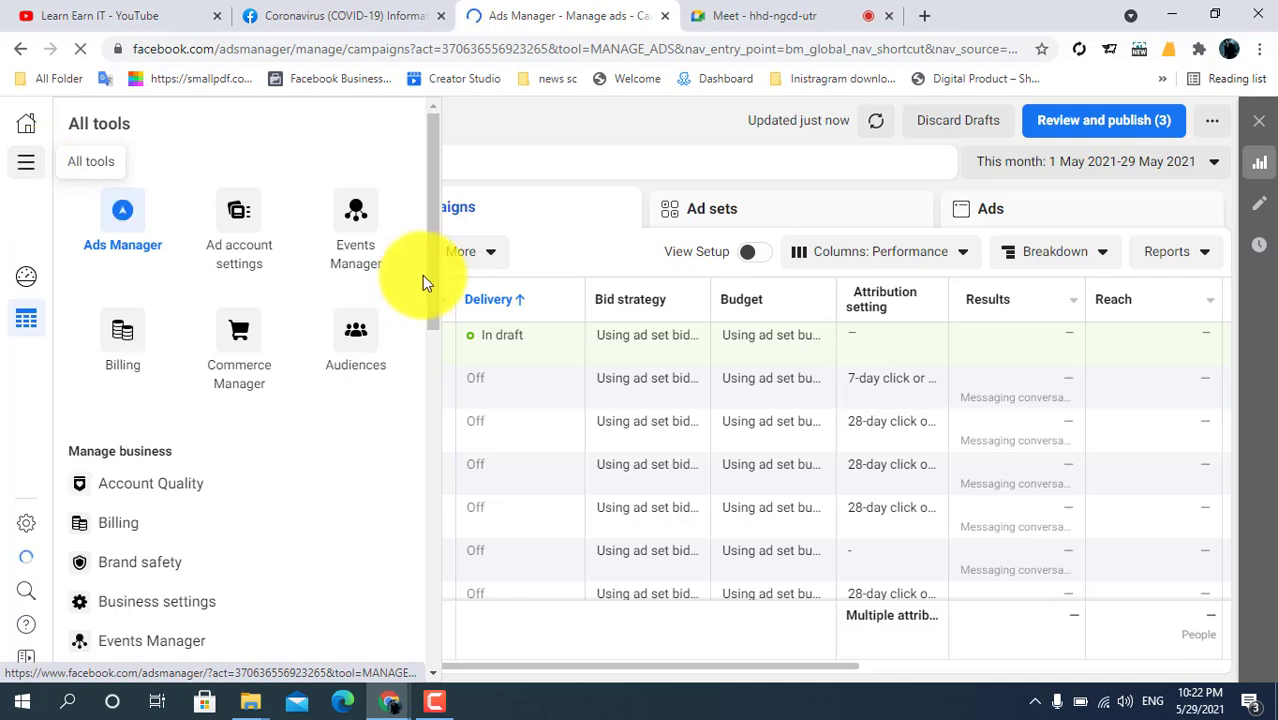
left_click_drag(433, 272, 431, 458)
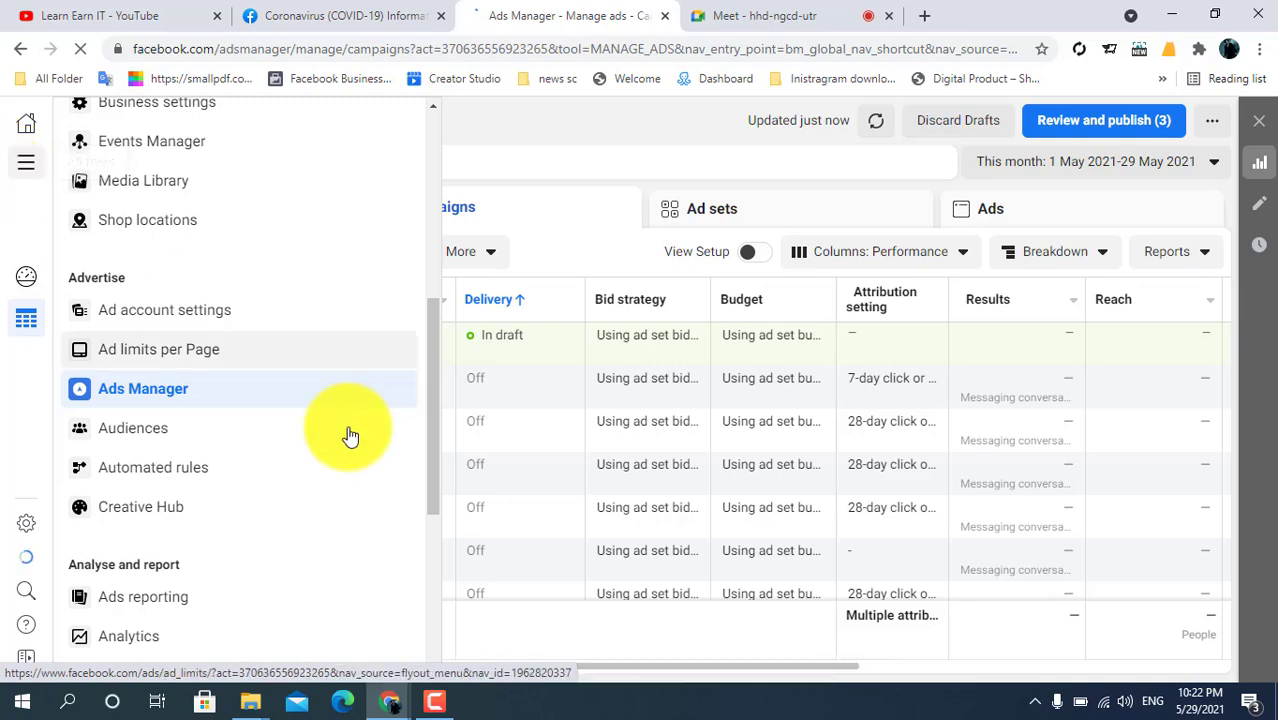
left_click(148, 430)
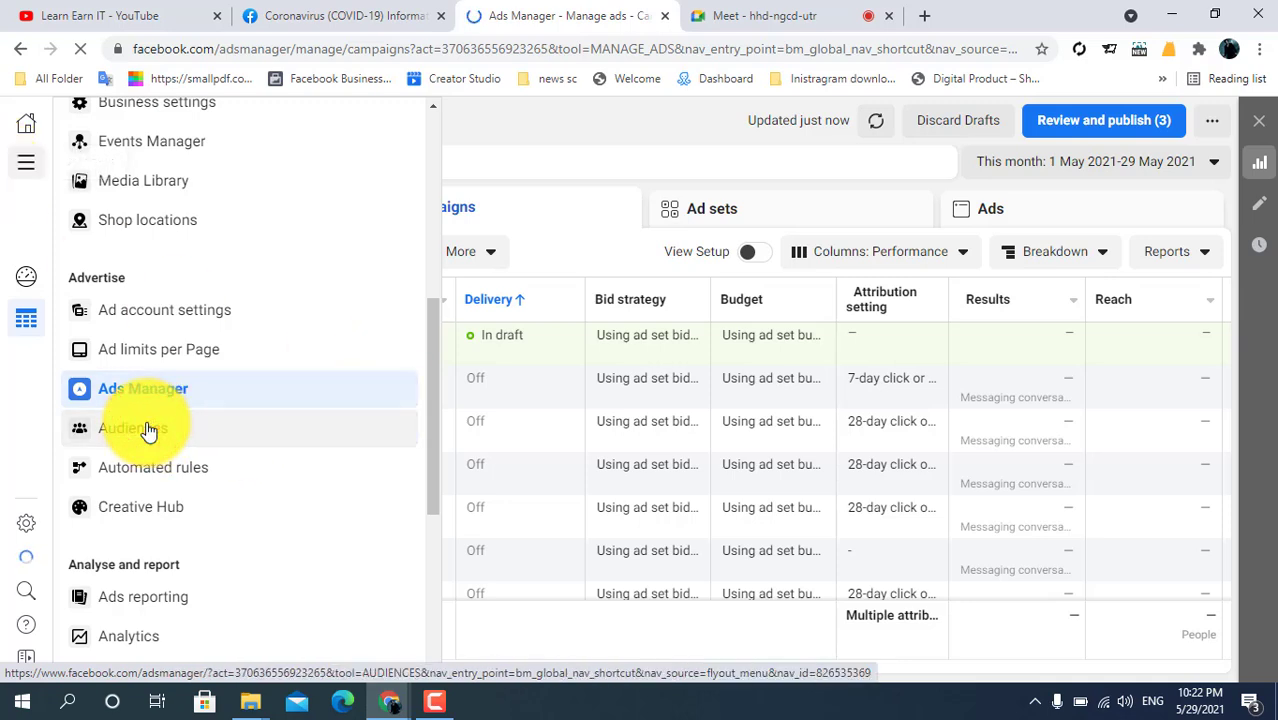
left_click(150, 440)
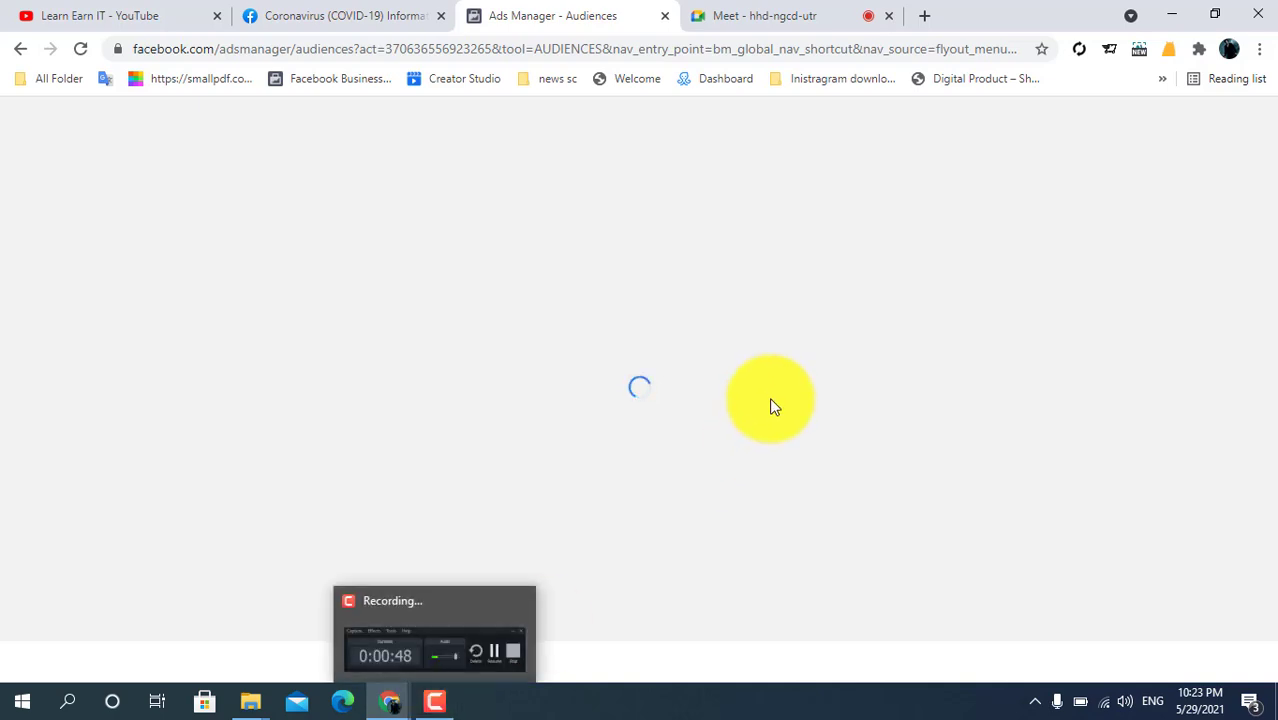
left_click(440, 702)
left_click(1185, 618)
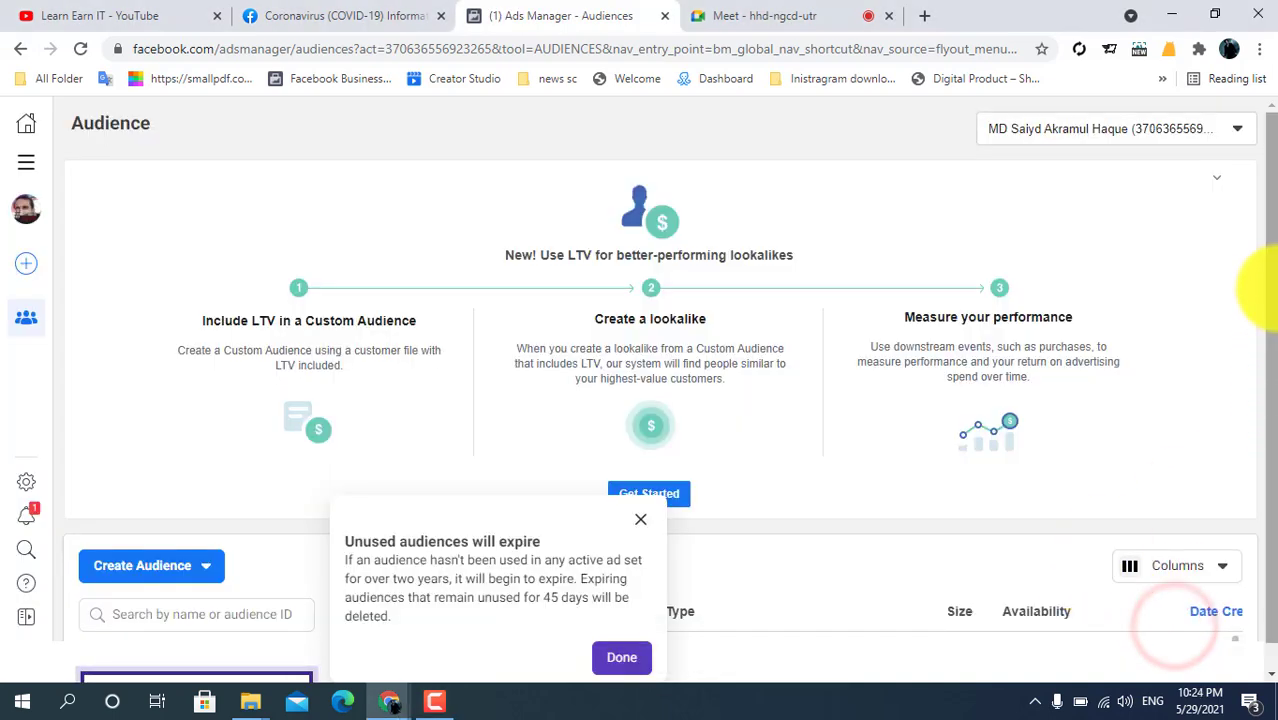
Dismiss the notice about expiring unused audiences and check which ad accounts can be selected.
scroll(1265, 300, "down", 1)
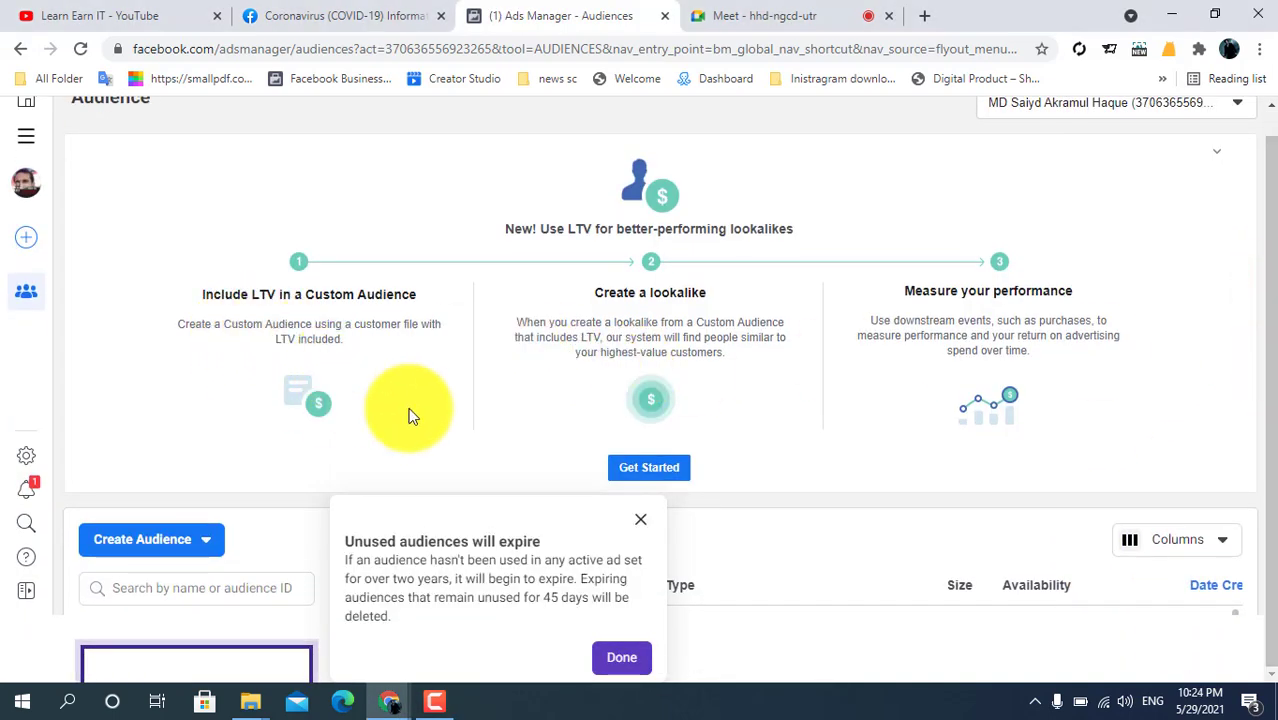
left_click(622, 660)
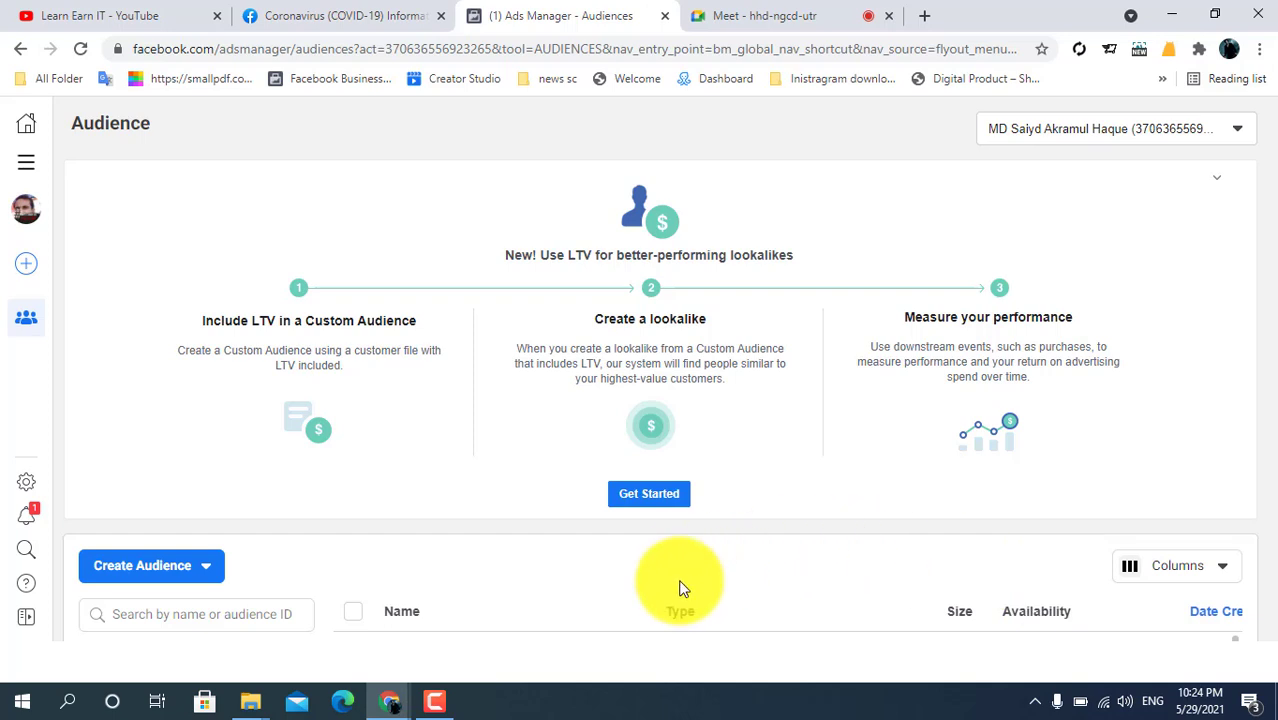
left_click(1158, 128)
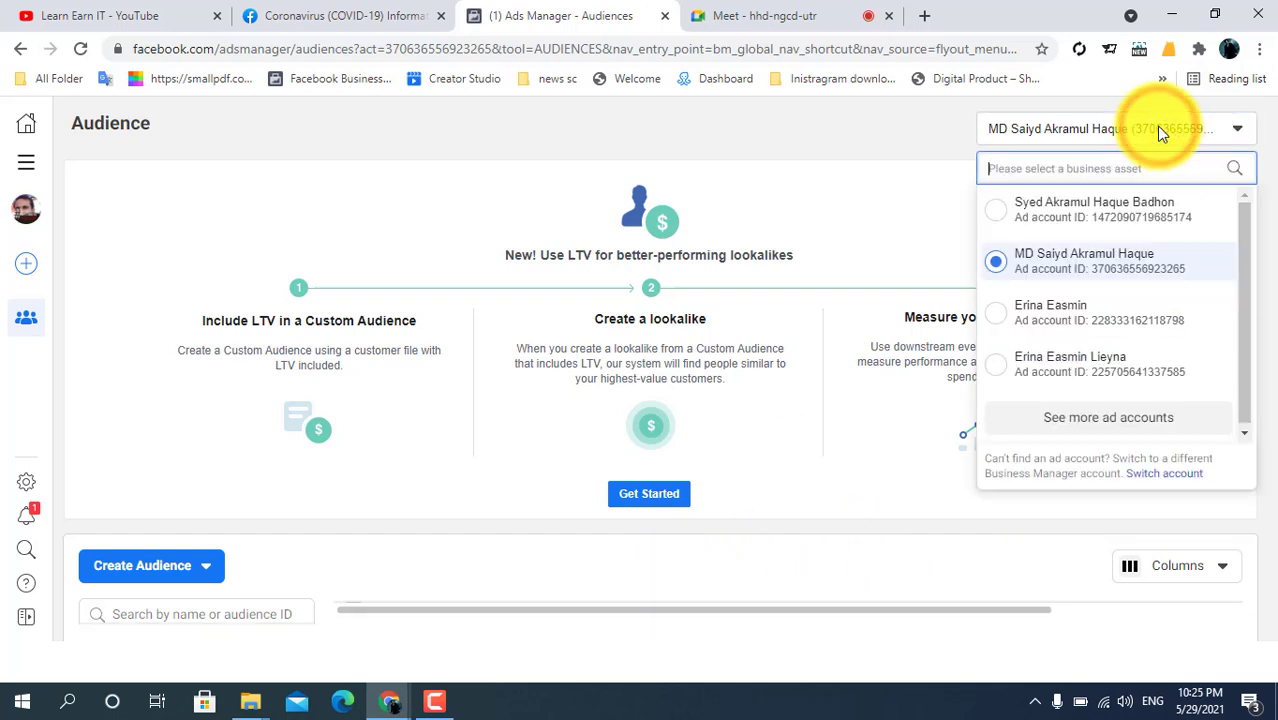
left_click(1157, 128)
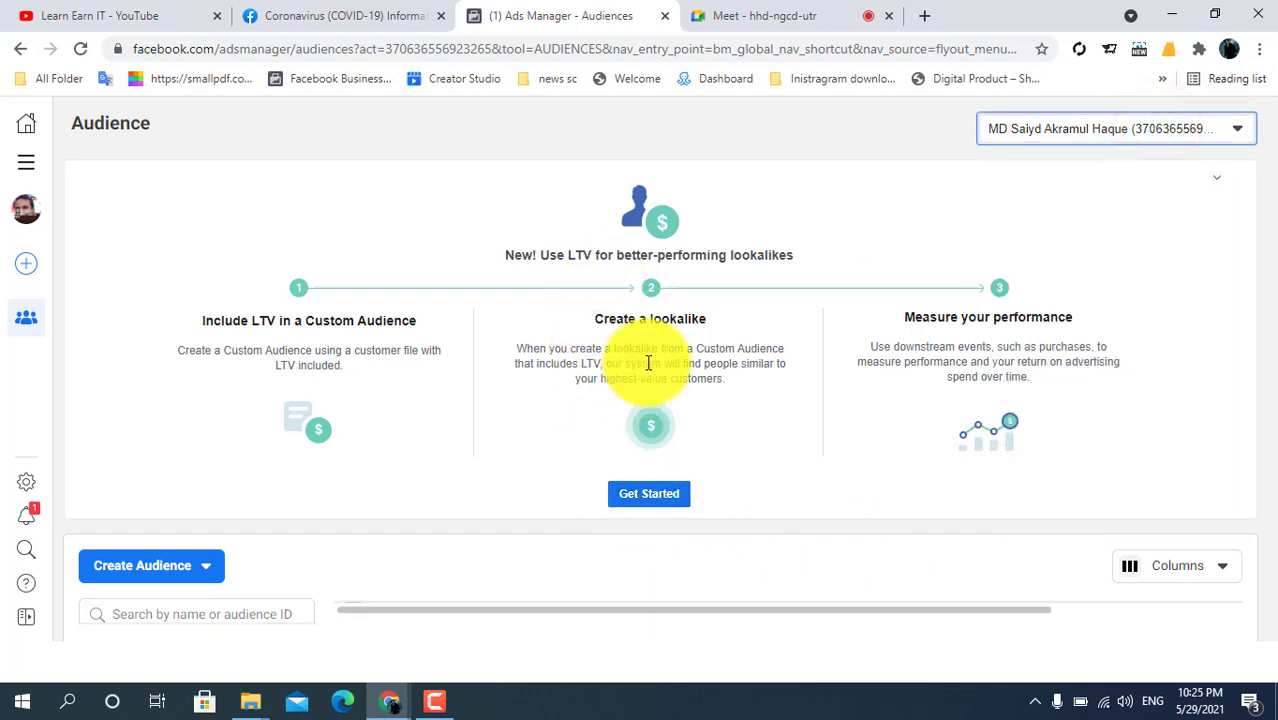
Start a value-based audience from a customer list and try to choose its customer value column.
left_click(643, 498)
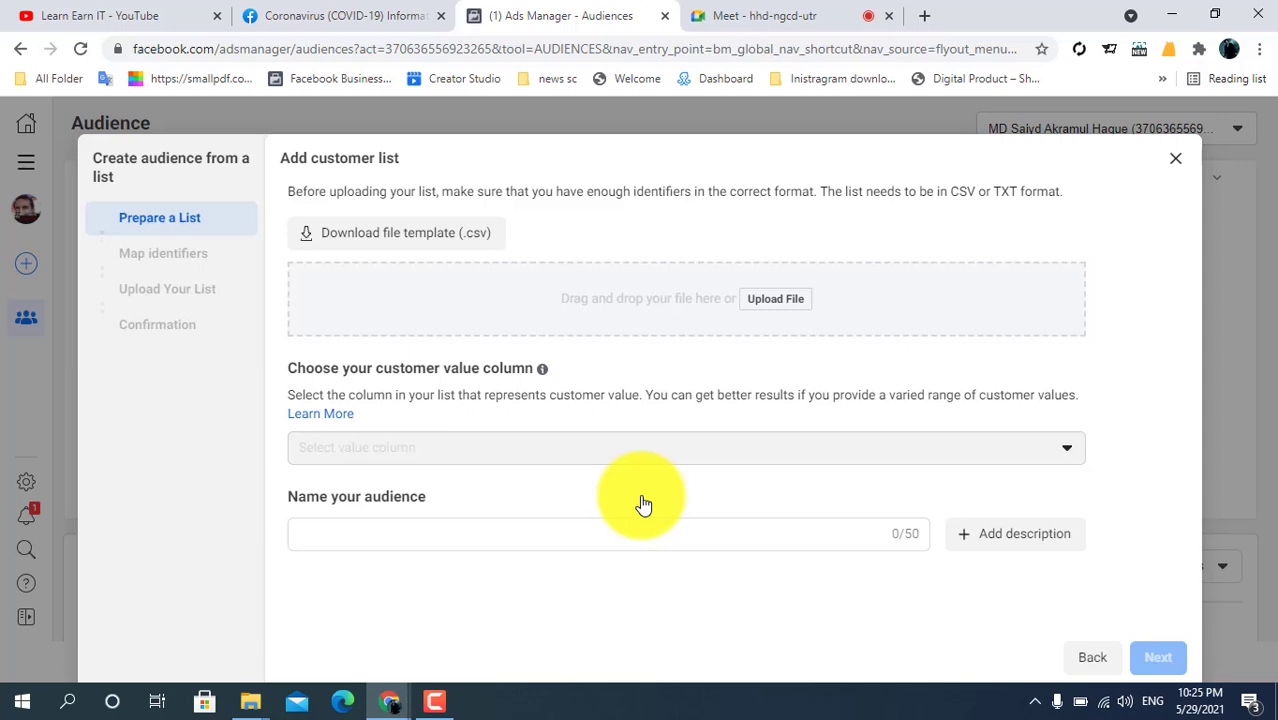
left_click(408, 448)
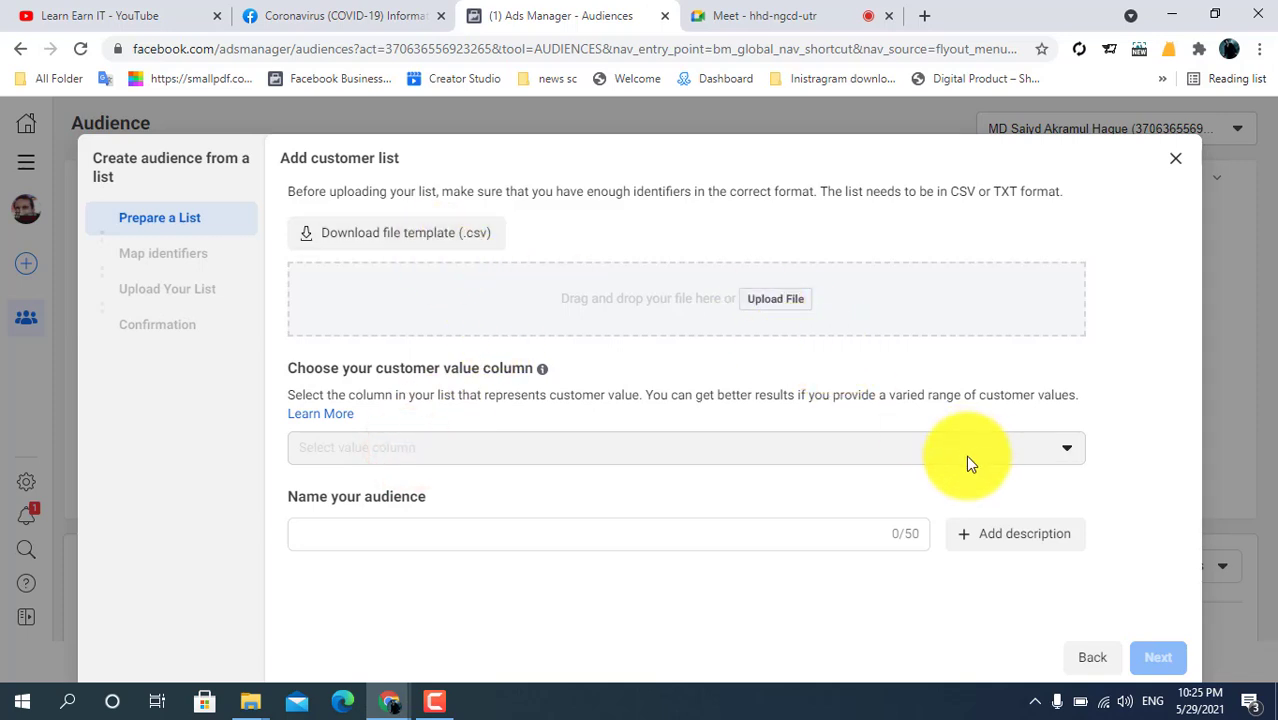
left_click(1065, 450)
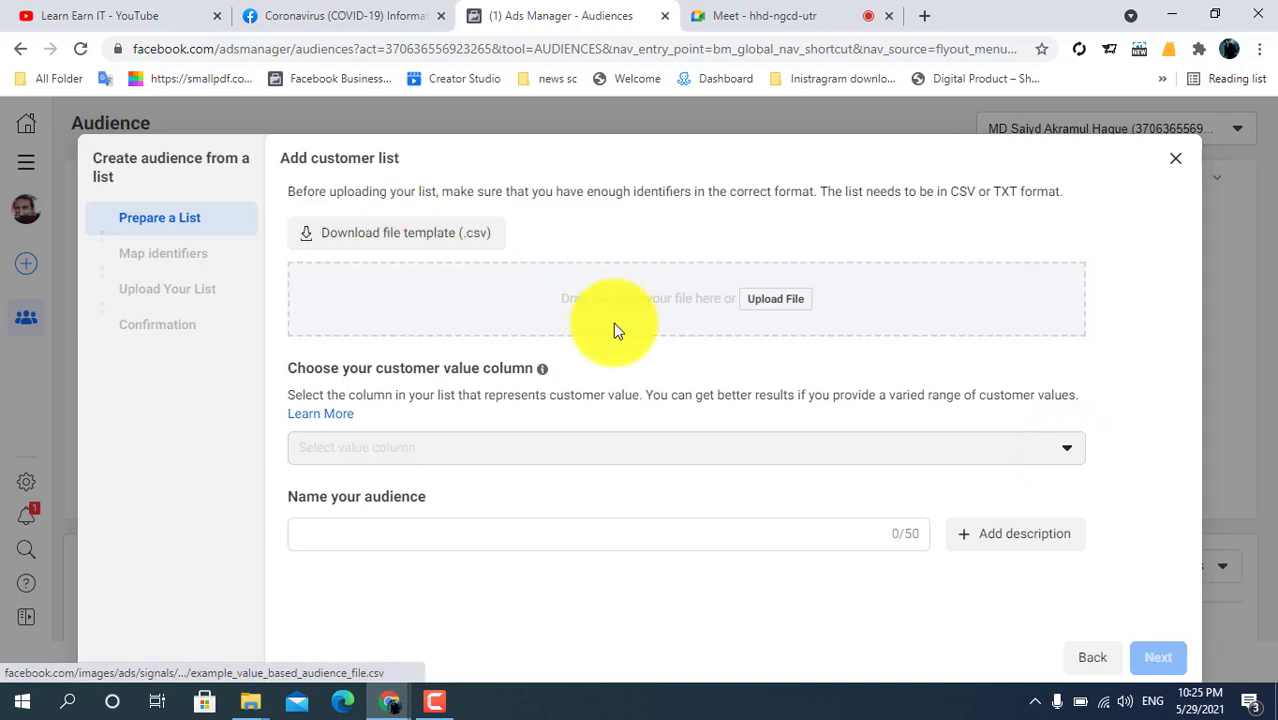
Name the audience "new", then show and hide its optional description field.
left_click(470, 528)
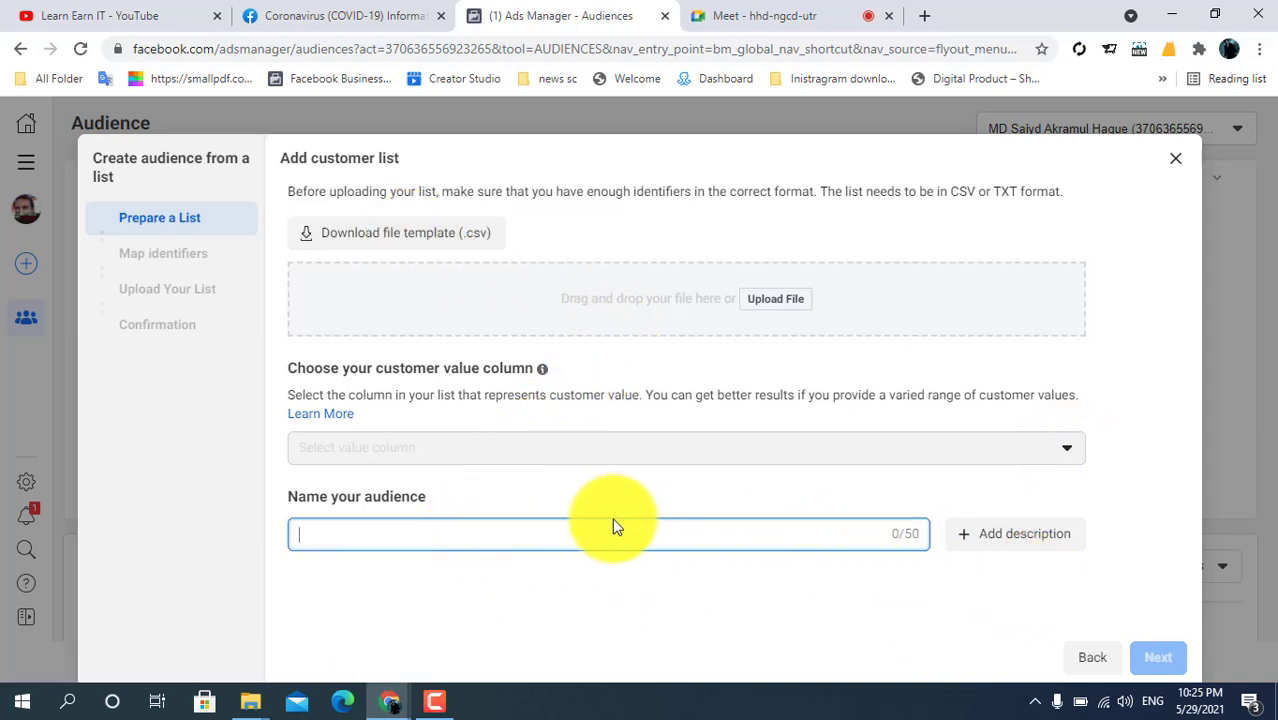
type("new")
left_click(1050, 540)
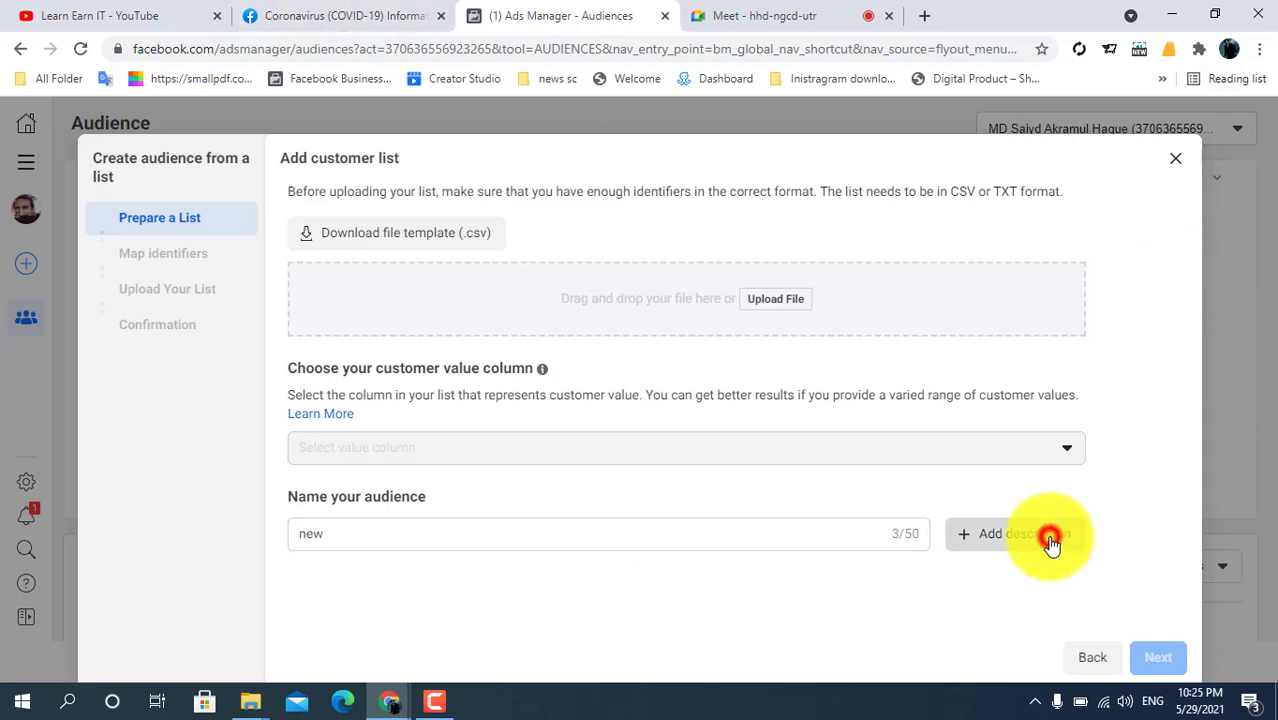
left_click(650, 585)
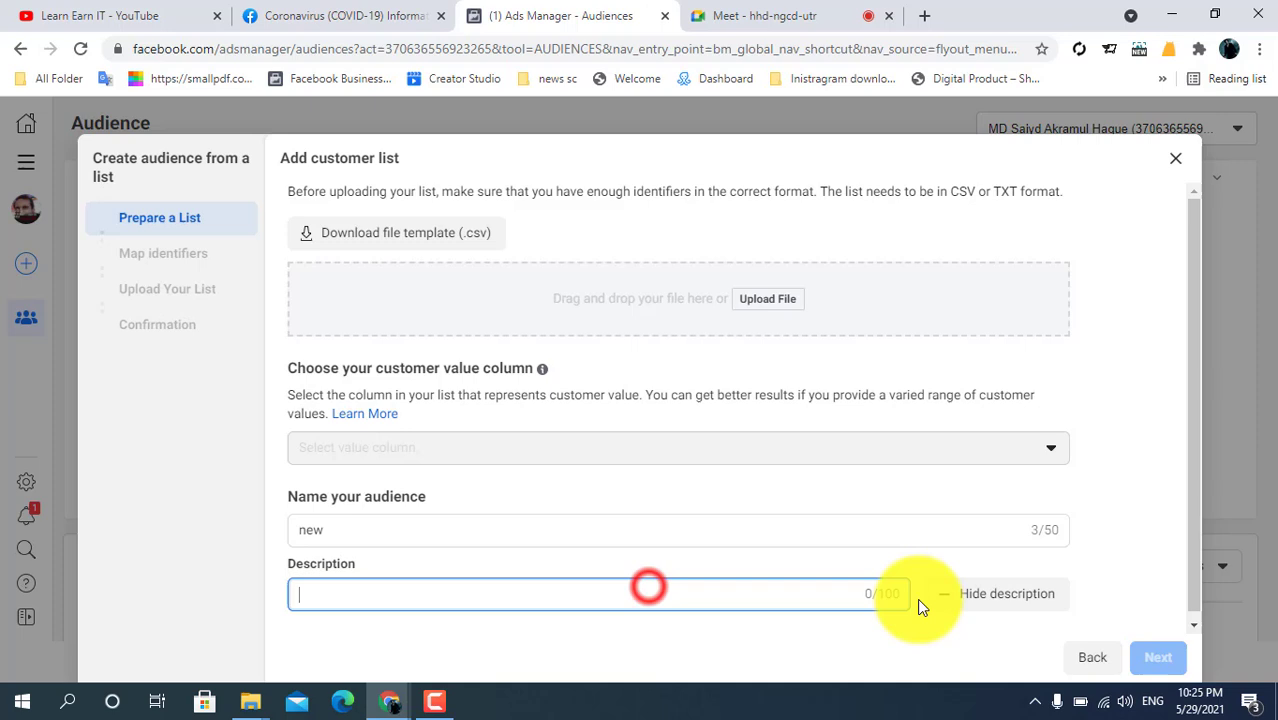
left_click(1015, 598)
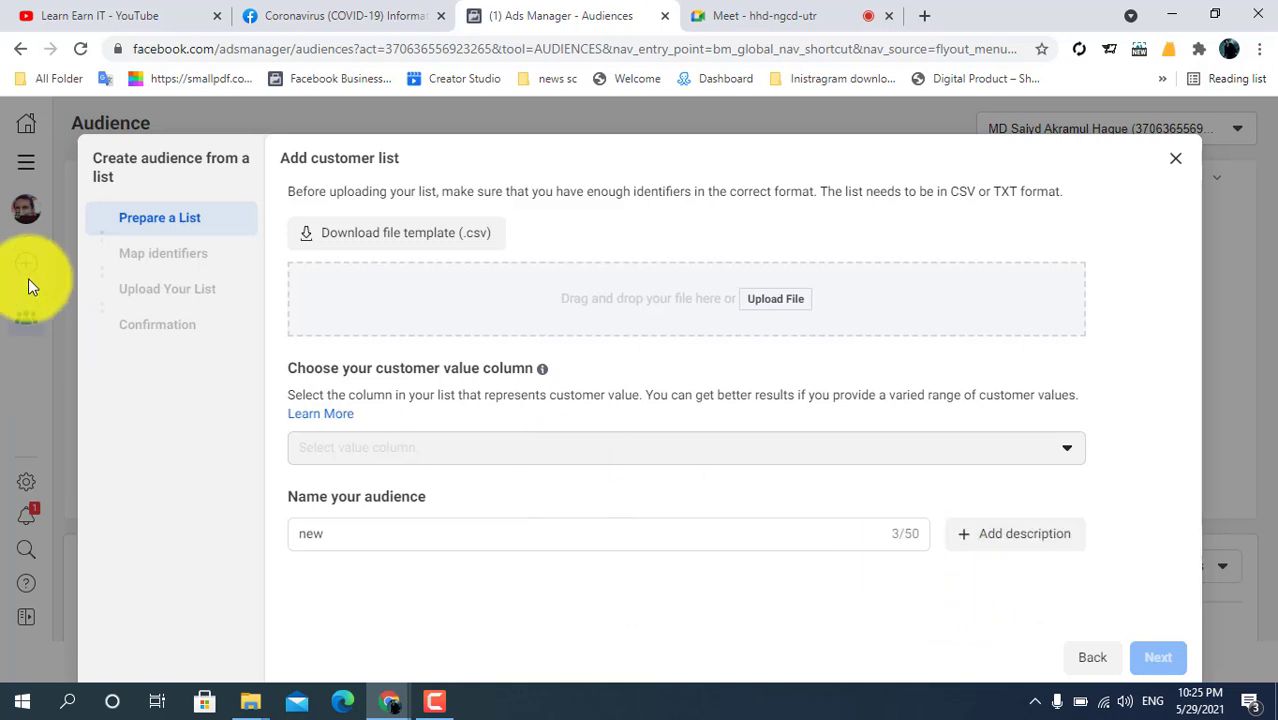
left_click(148, 253)
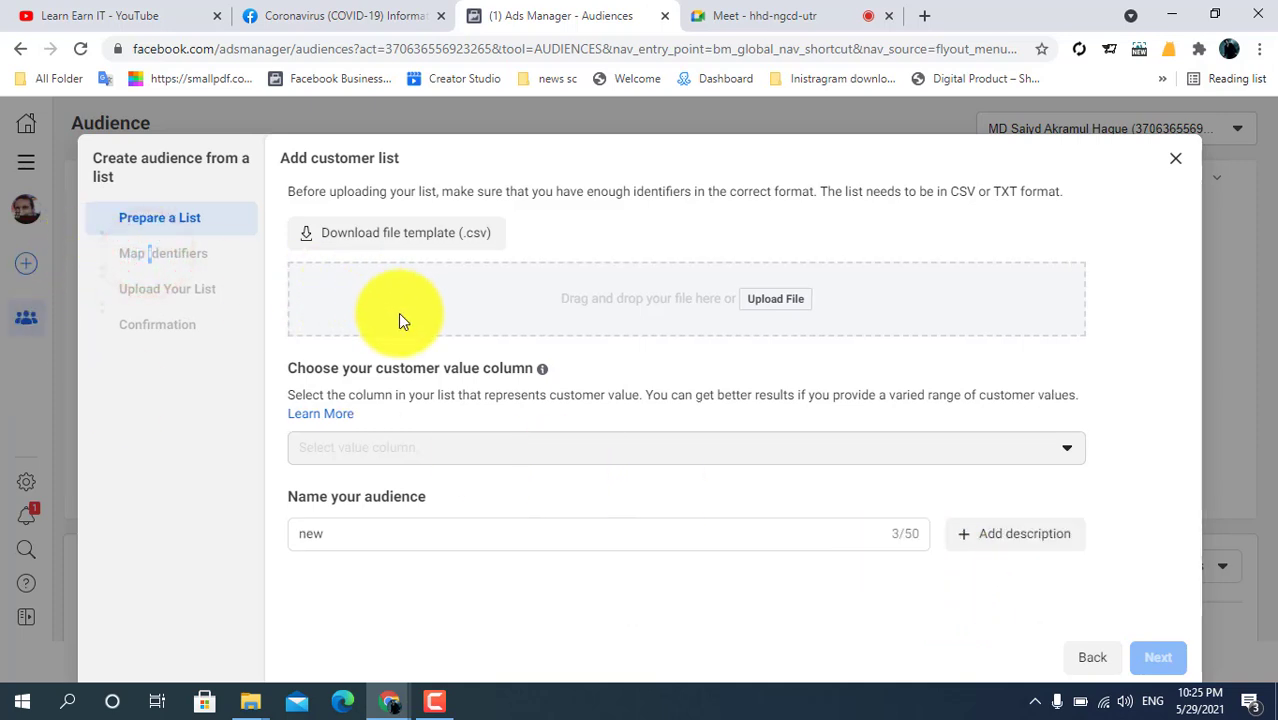
left_click(790, 300)
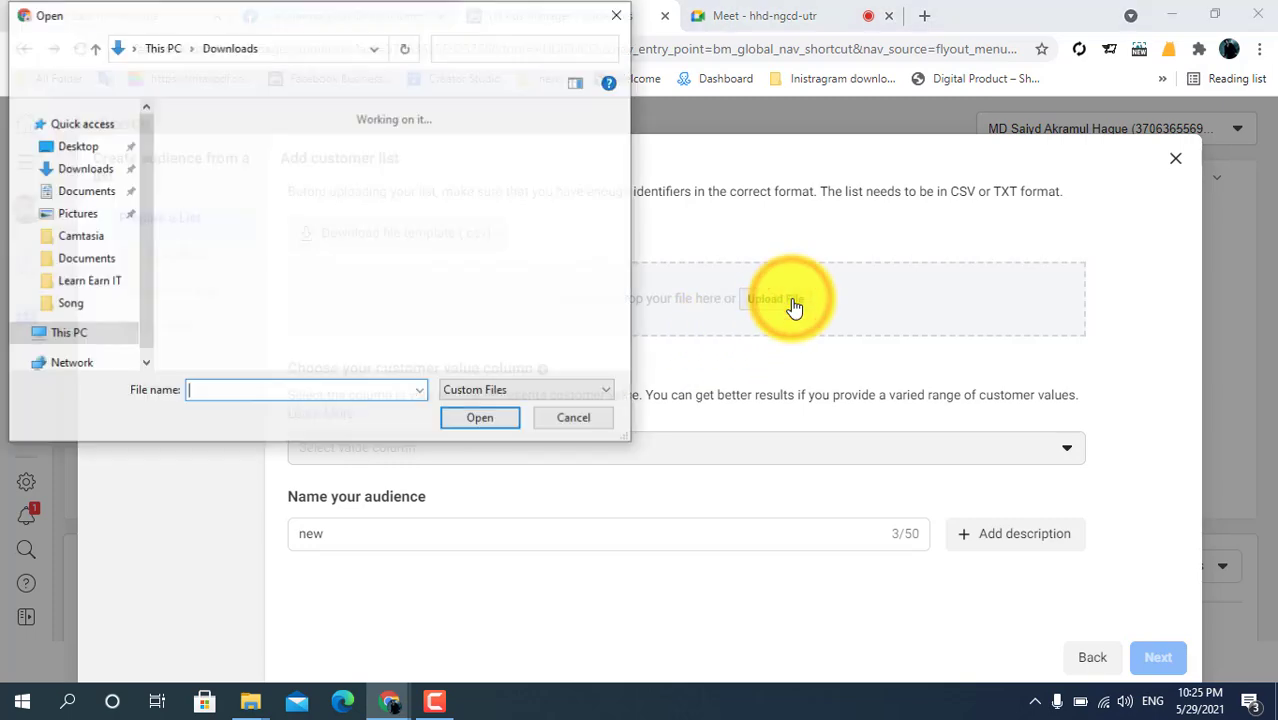
left_click(616, 15)
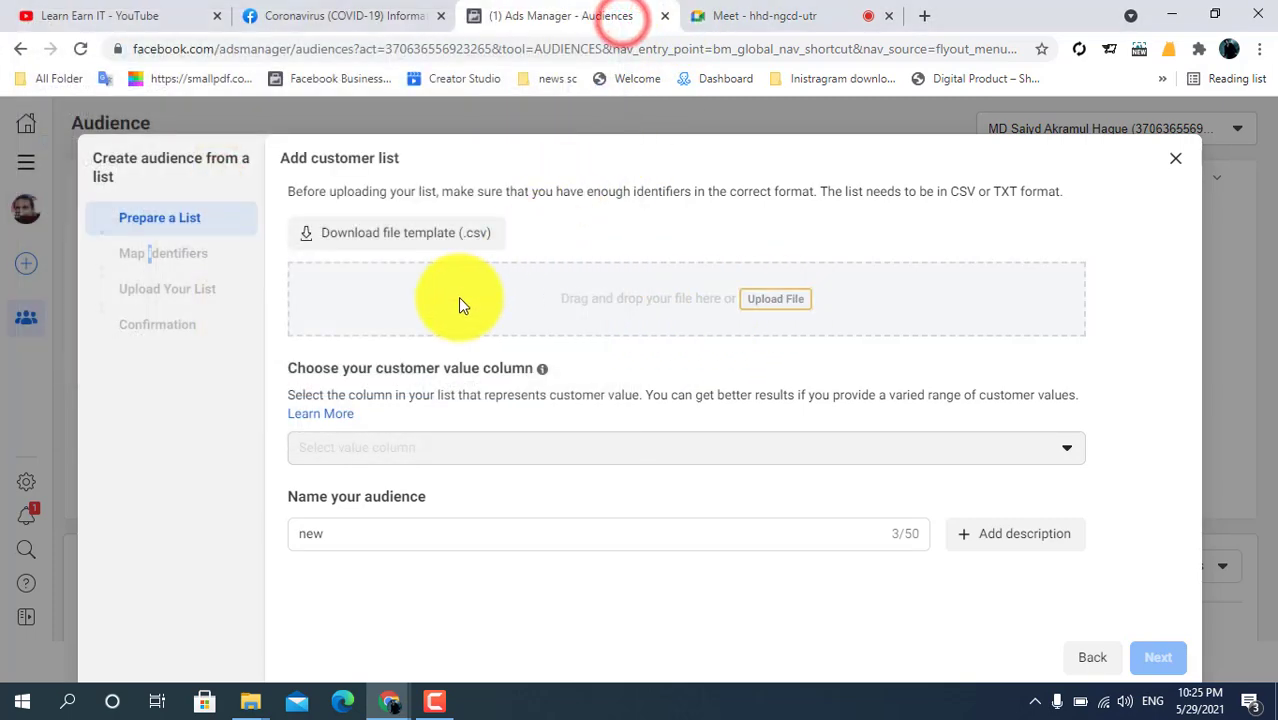
Download the CSV file template for the customer list.
left_click(371, 230)
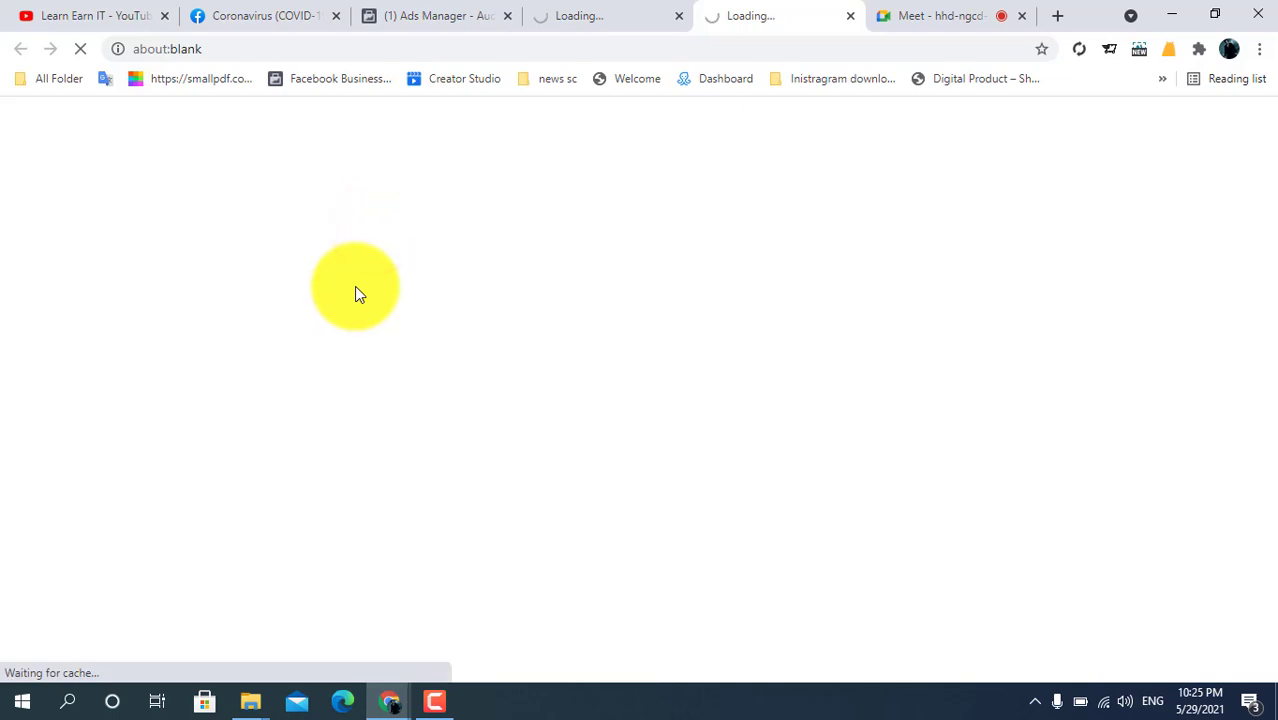
left_click(679, 15)
left_click(401, 10)
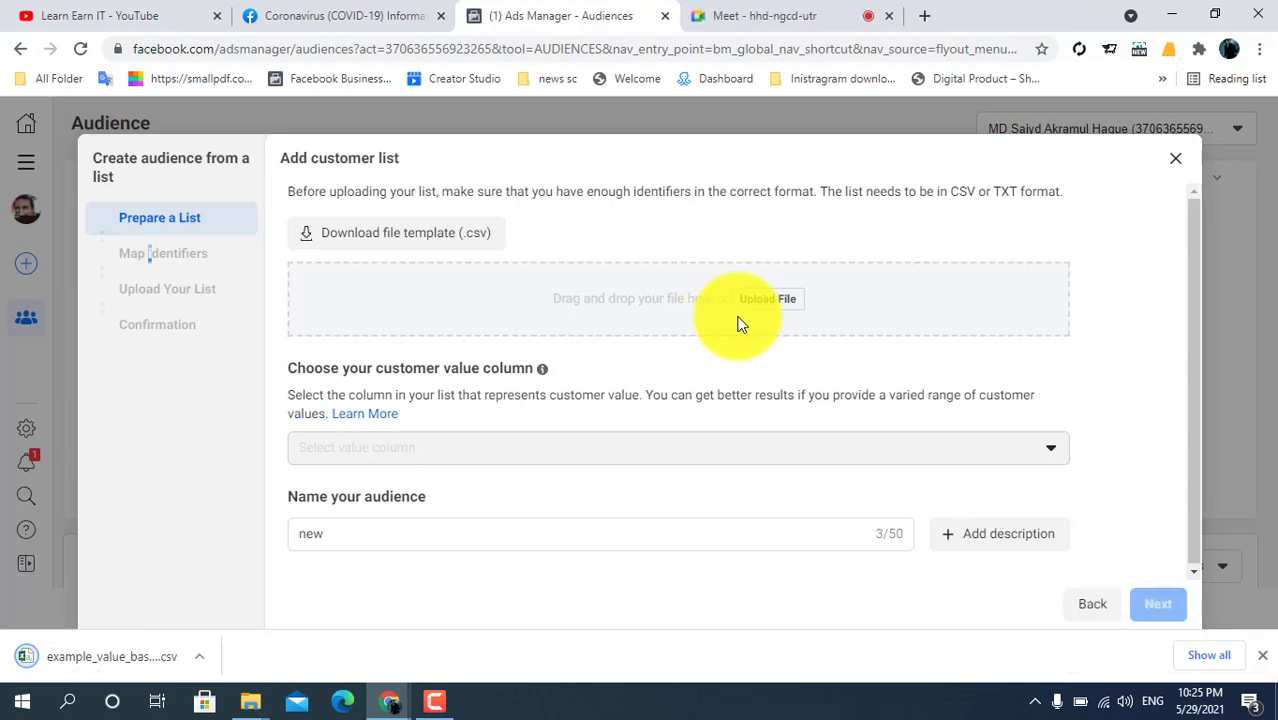
left_click(373, 238)
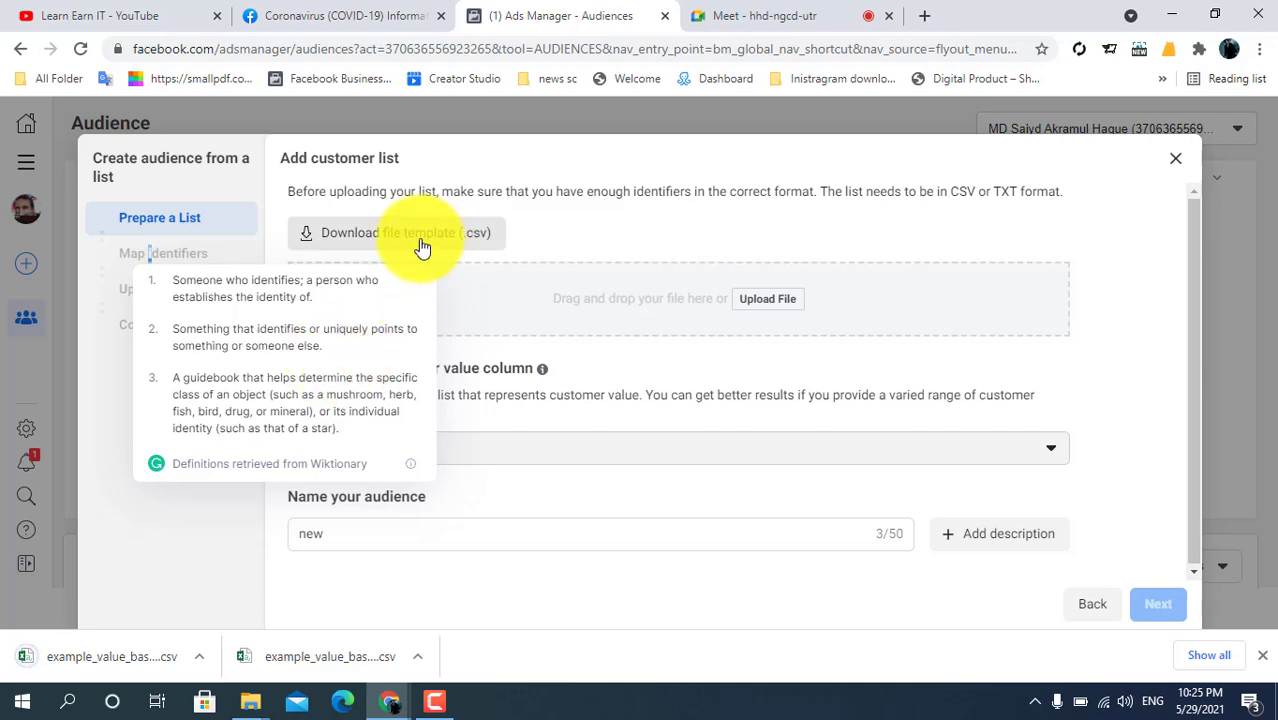
Upload example_value_based_audience_file (1).csv as the customer list for the audience.
left_click(786, 304)
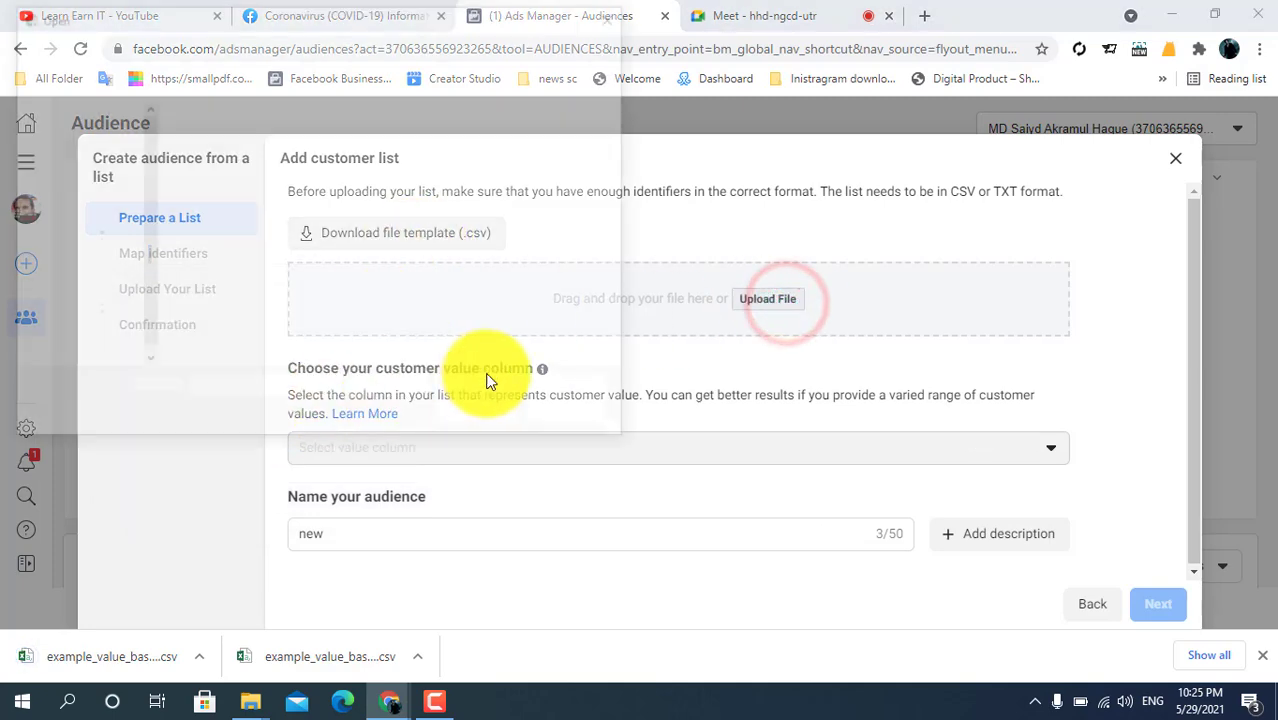
left_click(228, 188)
double_click(228, 188)
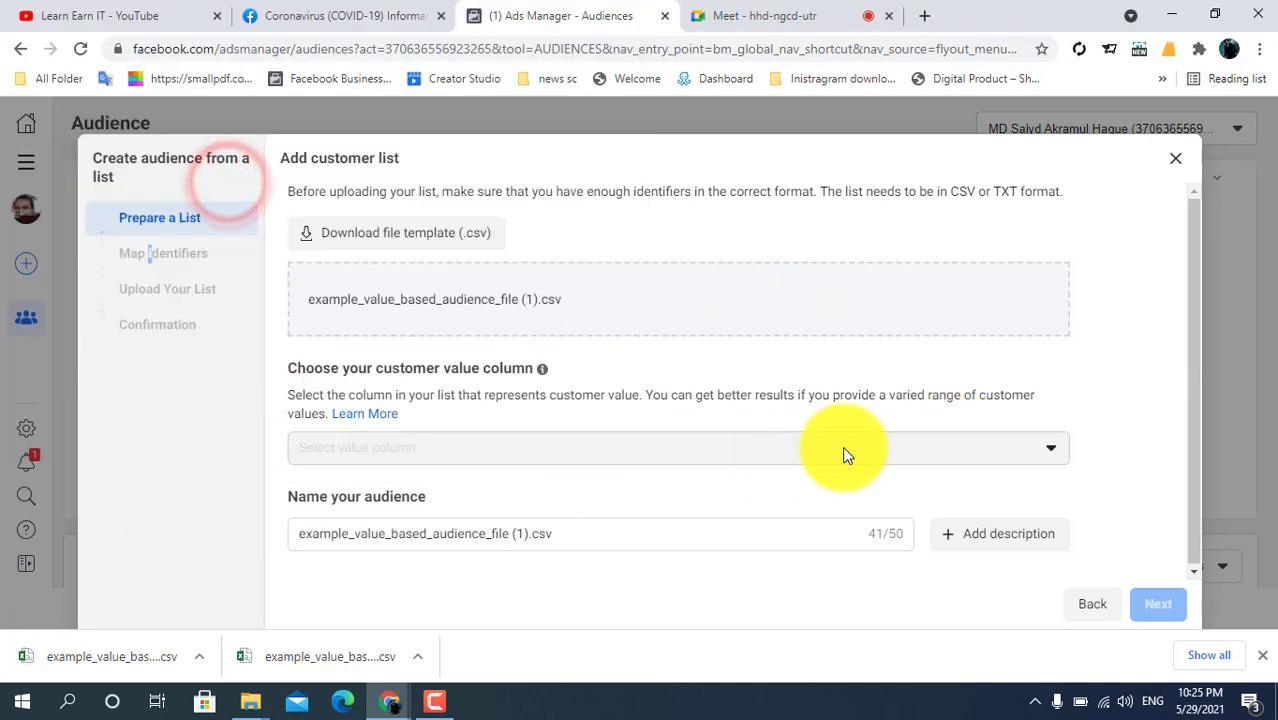
left_click(1198, 414)
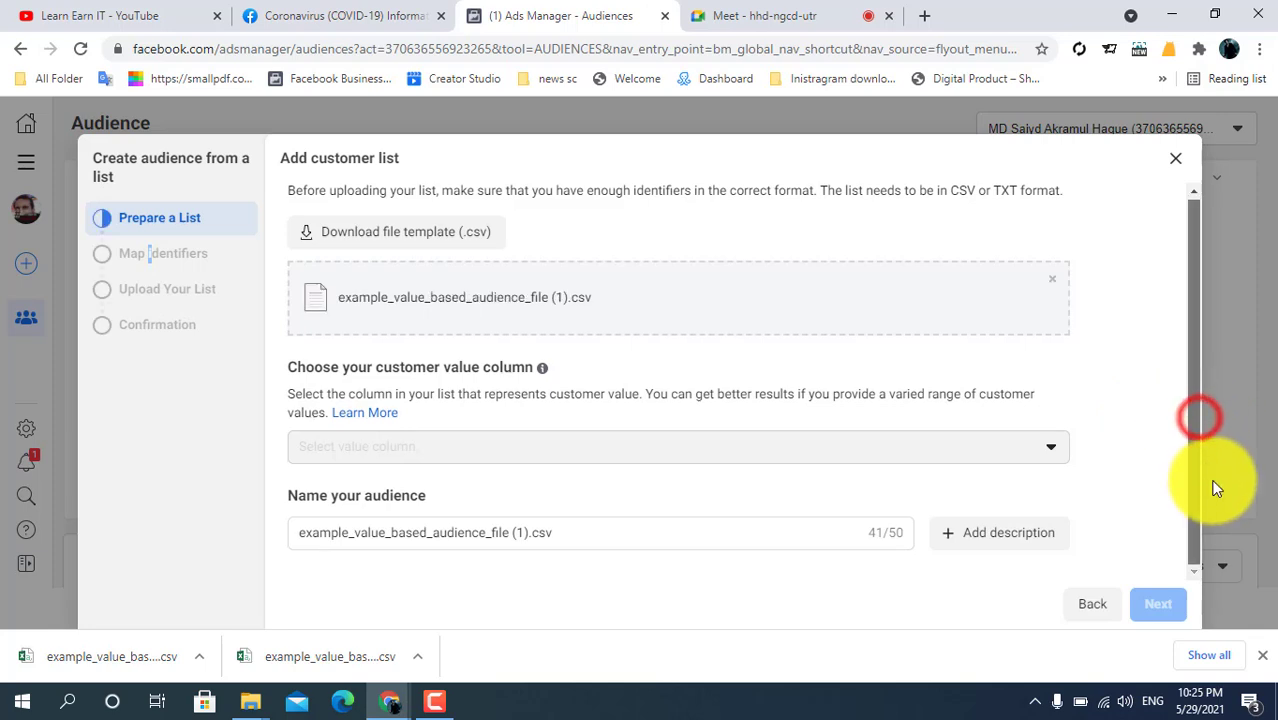
Check which columns of the uploaded list can serve as the customer value column, and close the audience setup without creating it.
left_click(1038, 455)
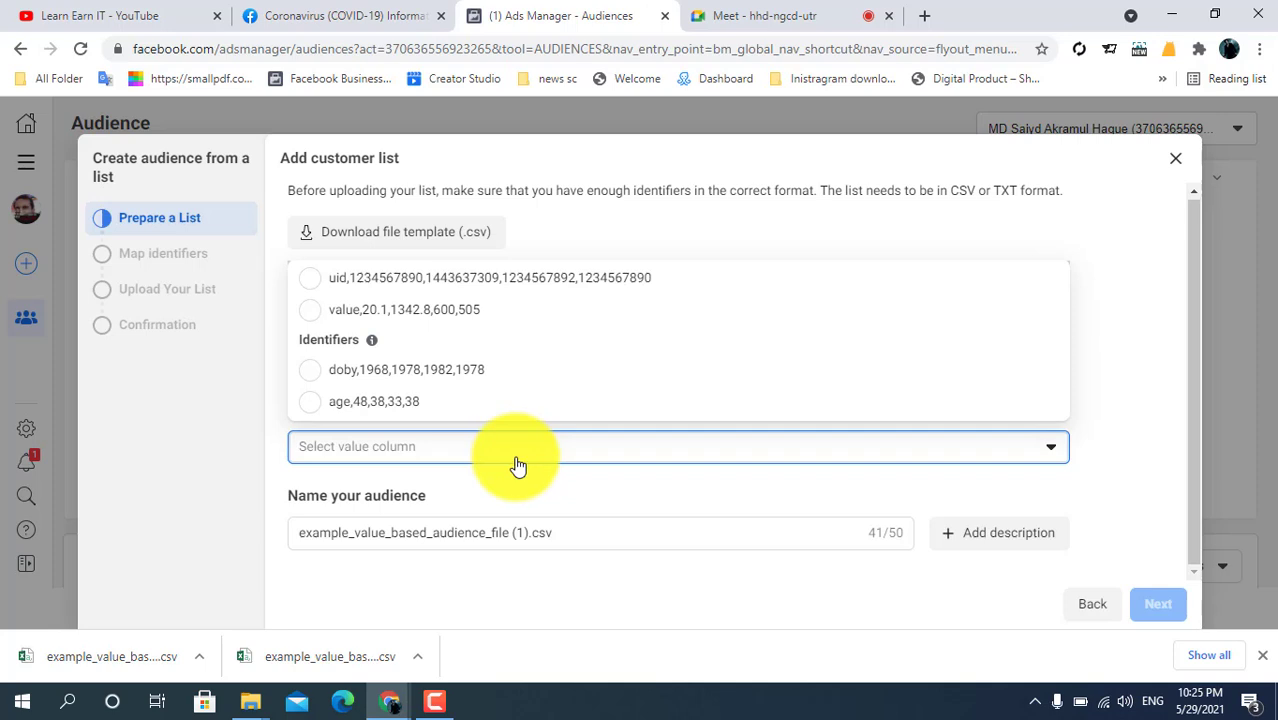
left_click(775, 197)
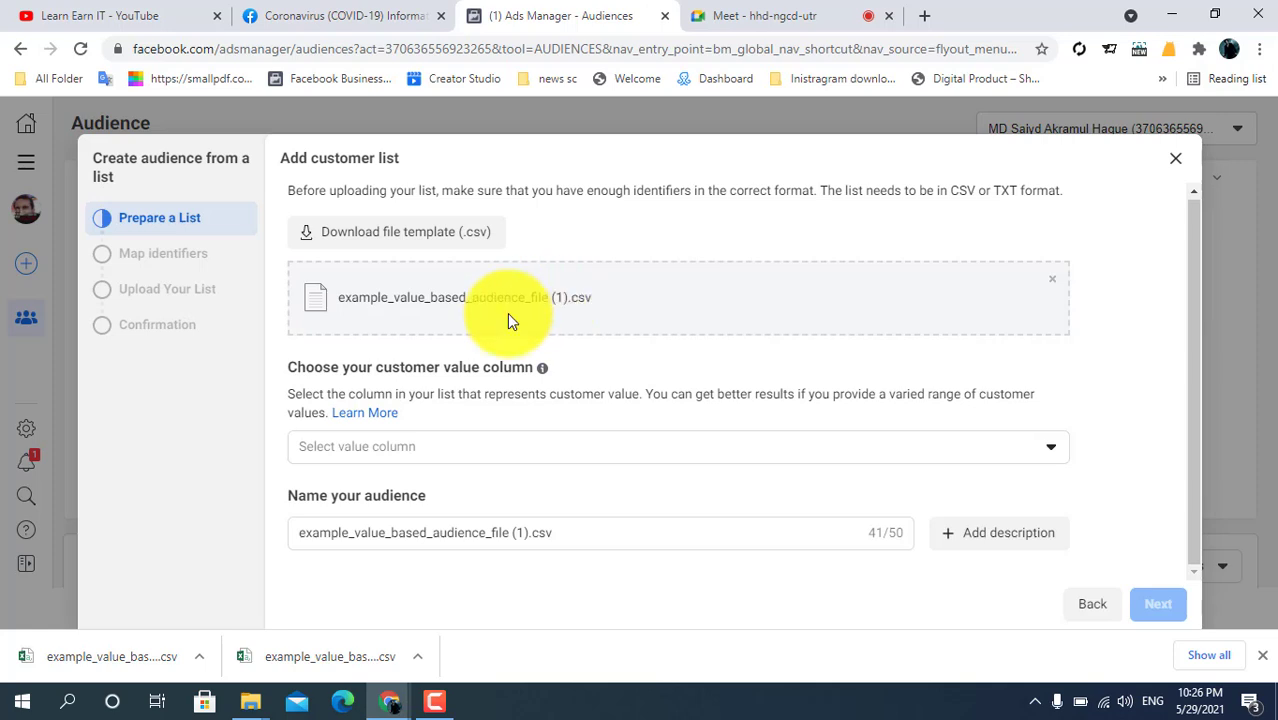
left_click(397, 452)
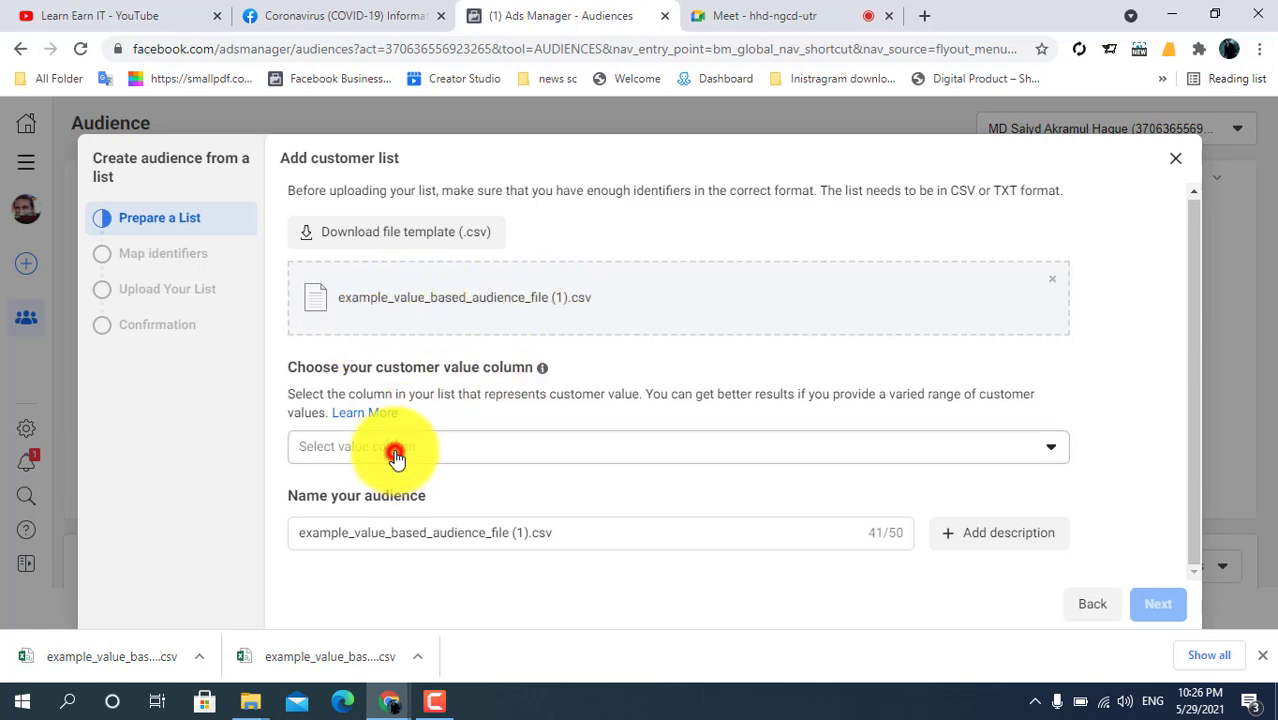
left_click(512, 498)
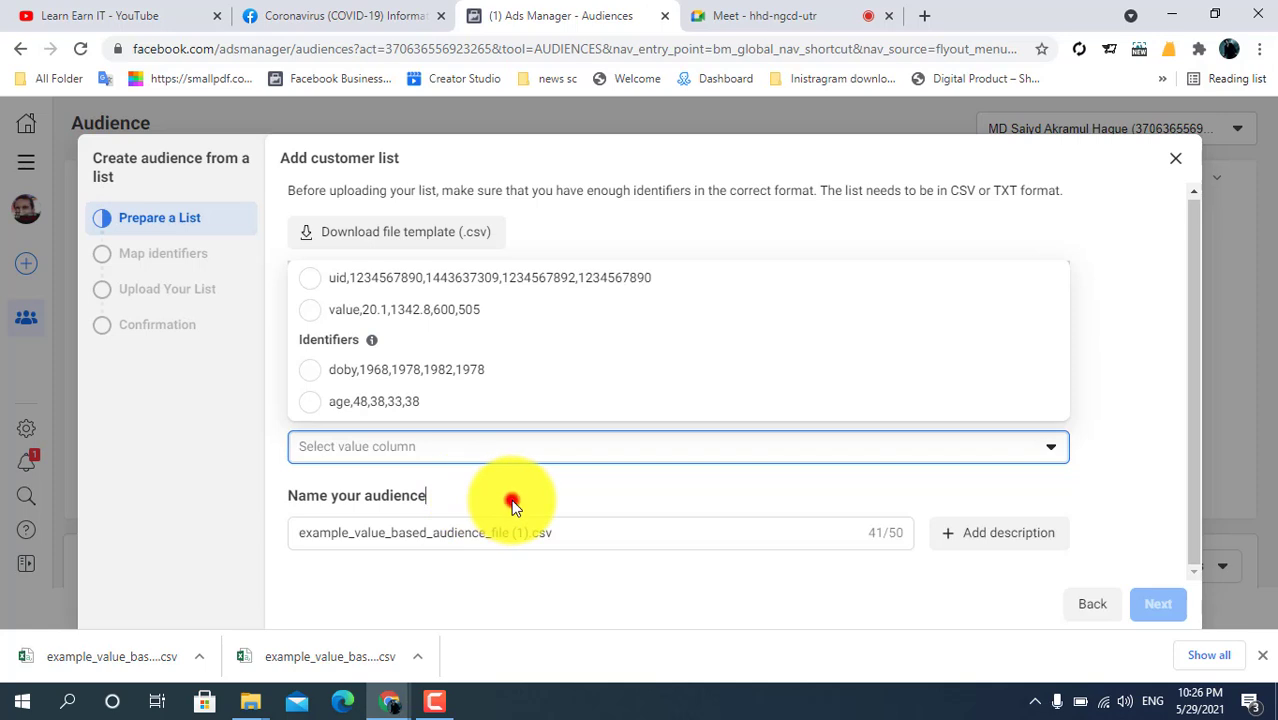
left_click(1175, 158)
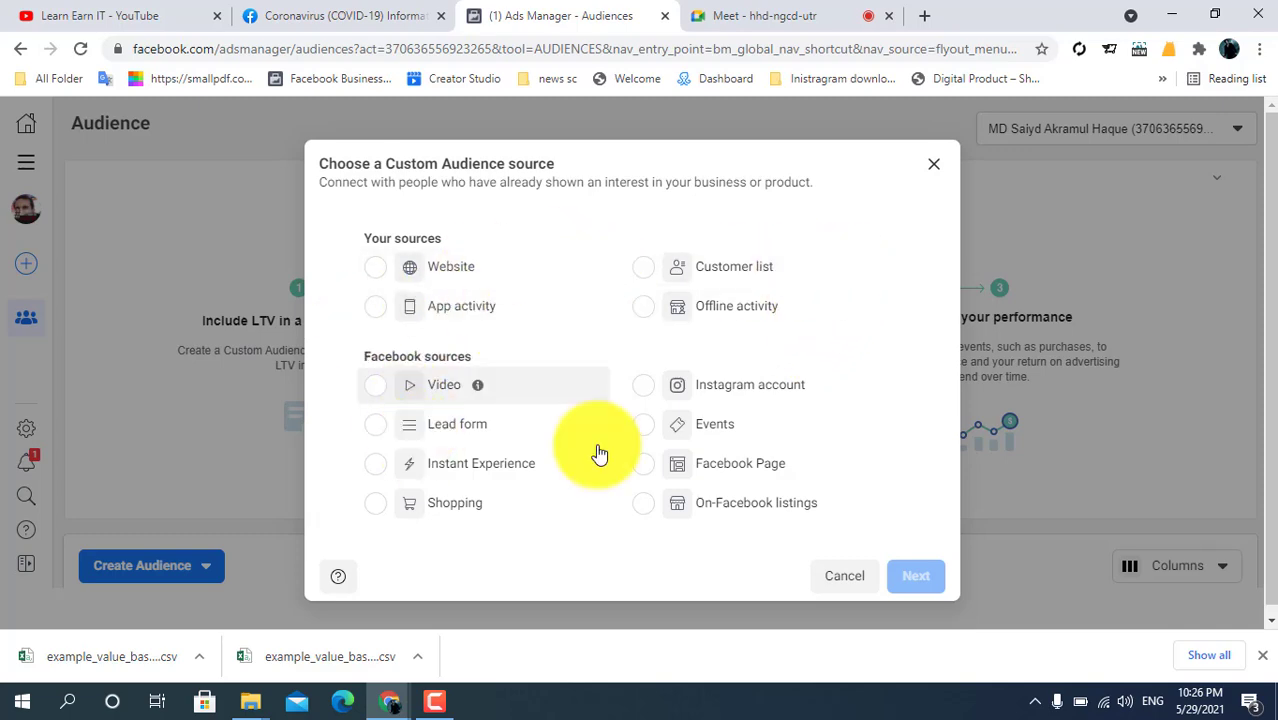
left_click(936, 170)
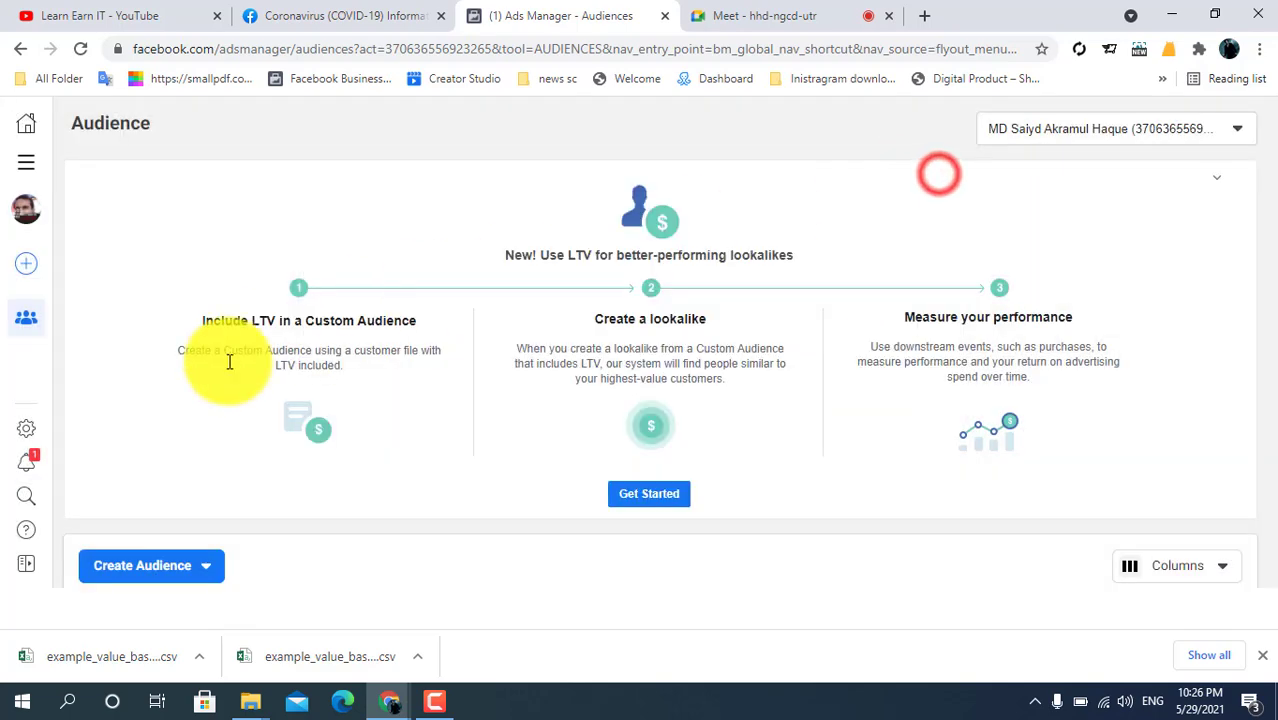
Return to the Custom Audience sources and open the video engagement audience form.
left_click(649, 493)
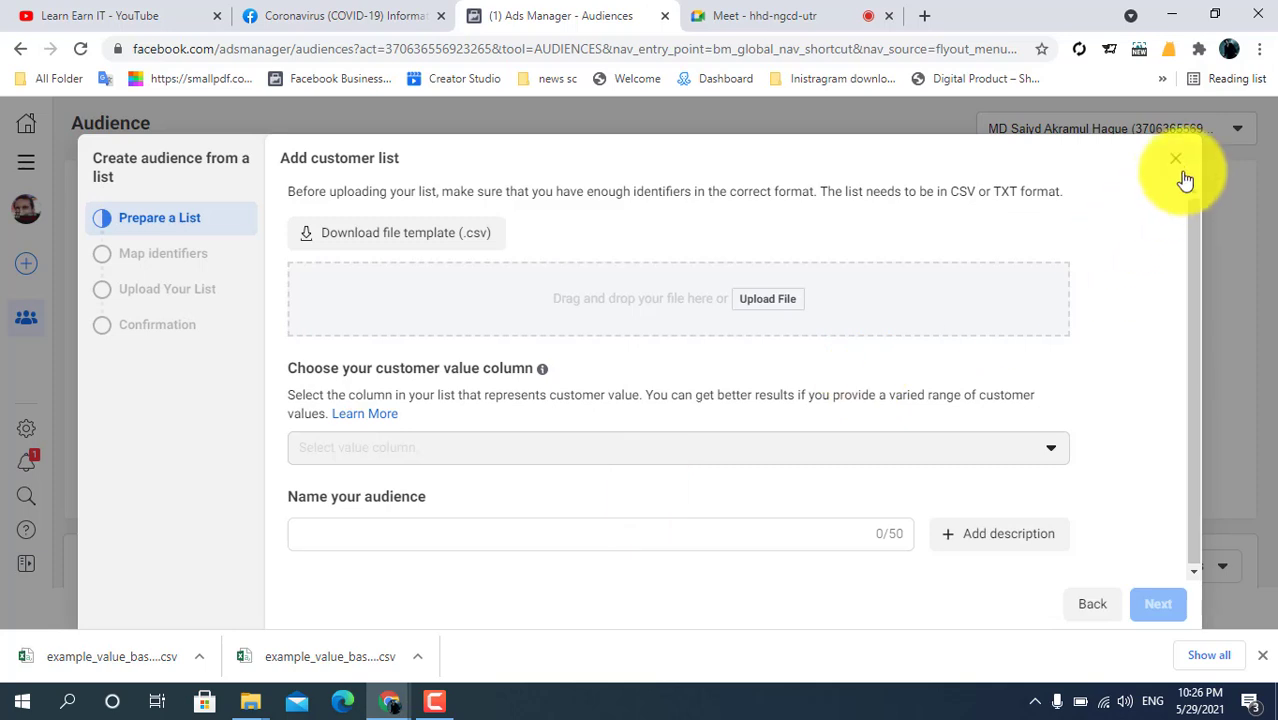
left_click(1176, 166)
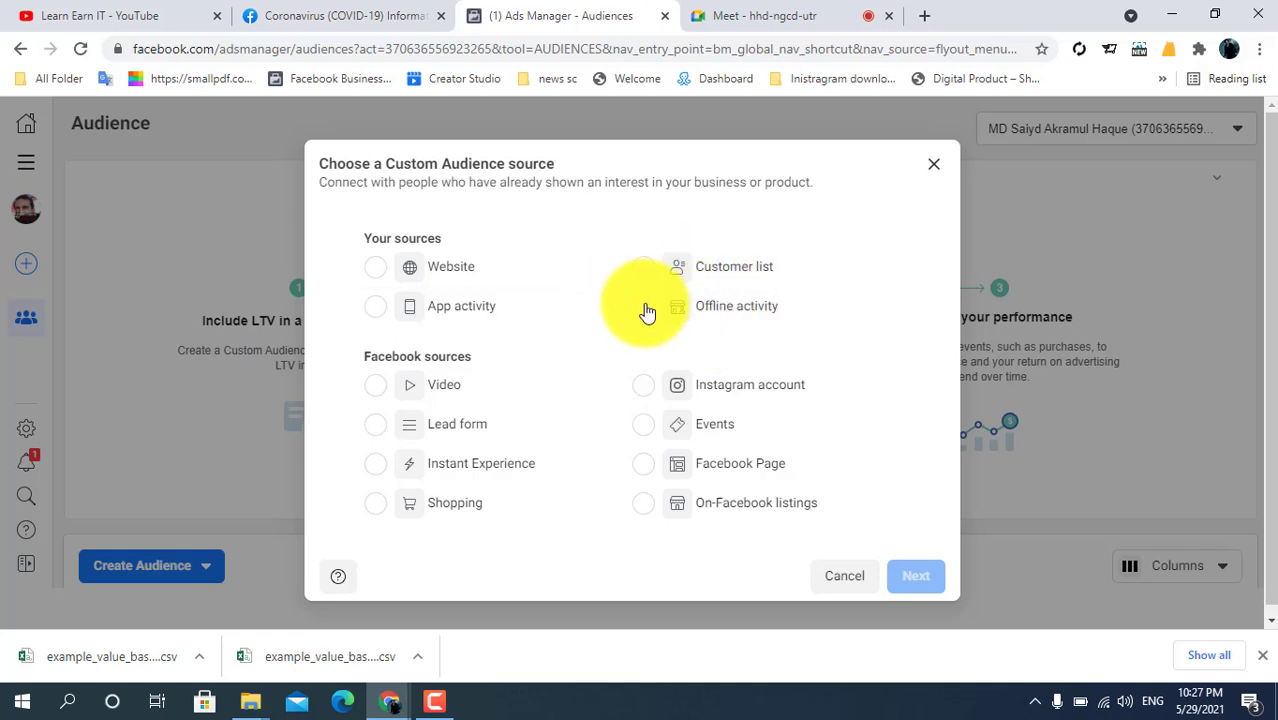
left_click(369, 395)
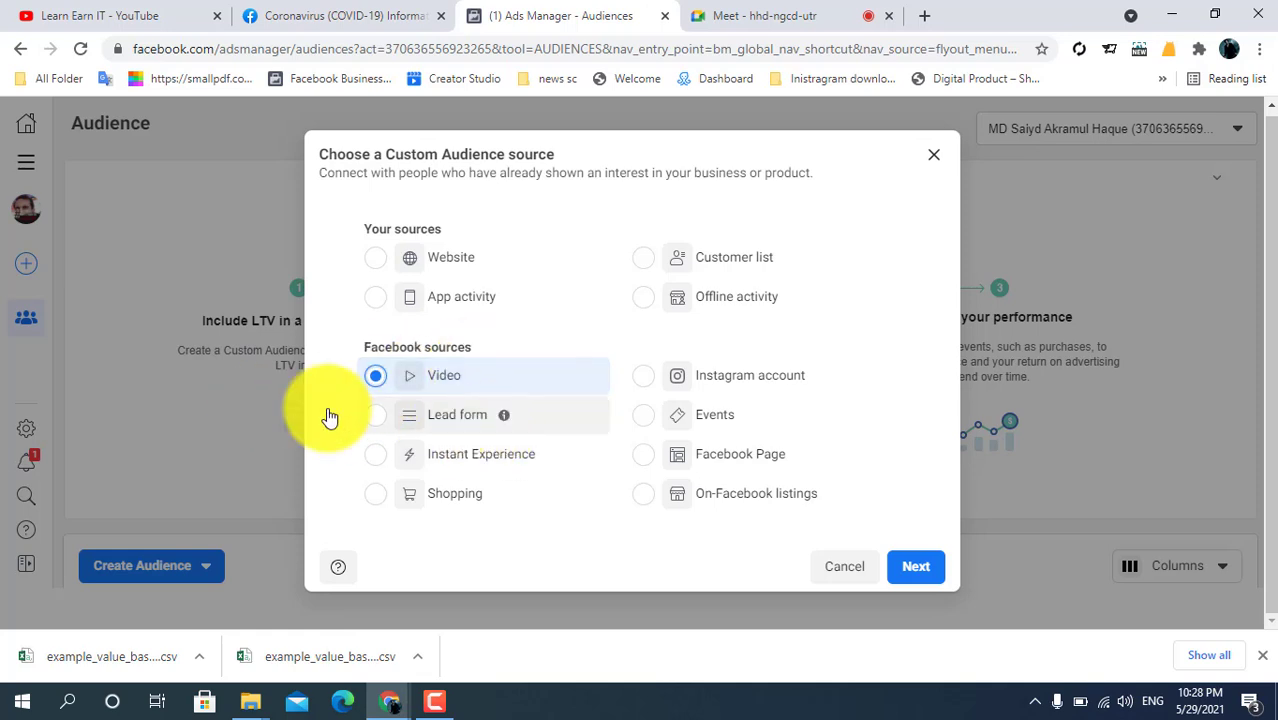
left_click(916, 567)
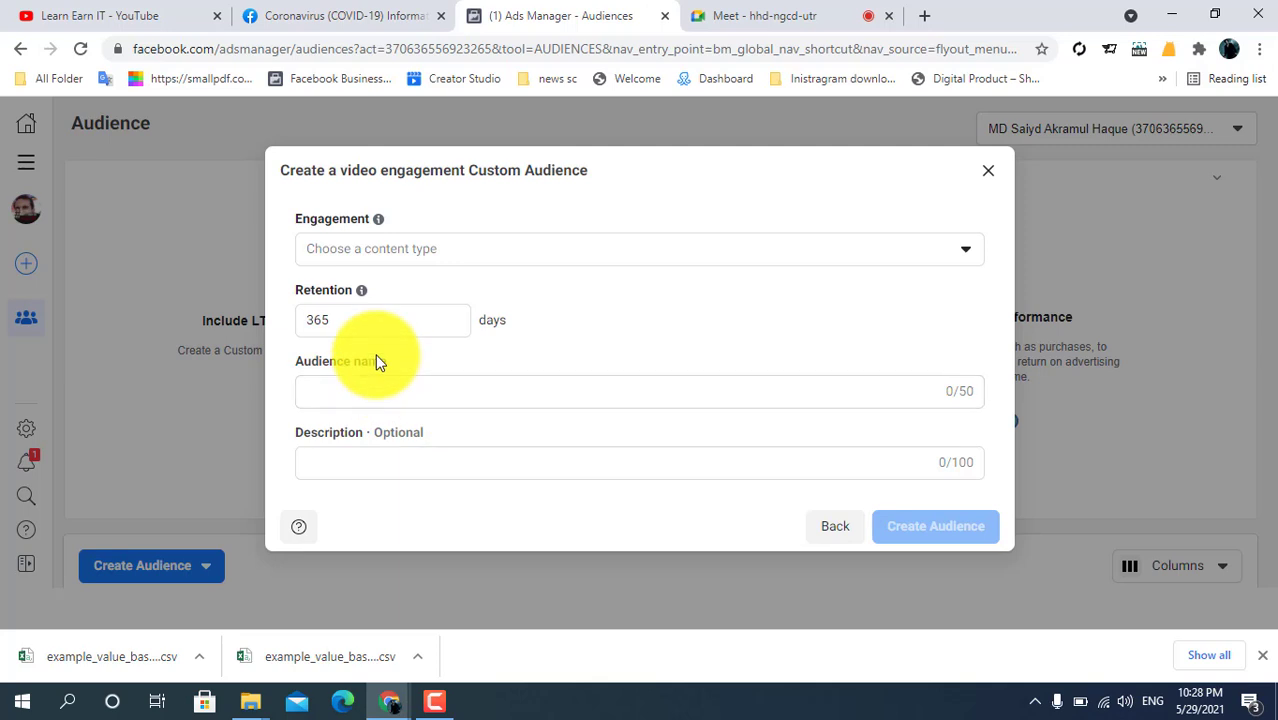
Examine the engagement, retention and audience name fields of the video audience form, and close it without creating the audience.
left_click(411, 251)
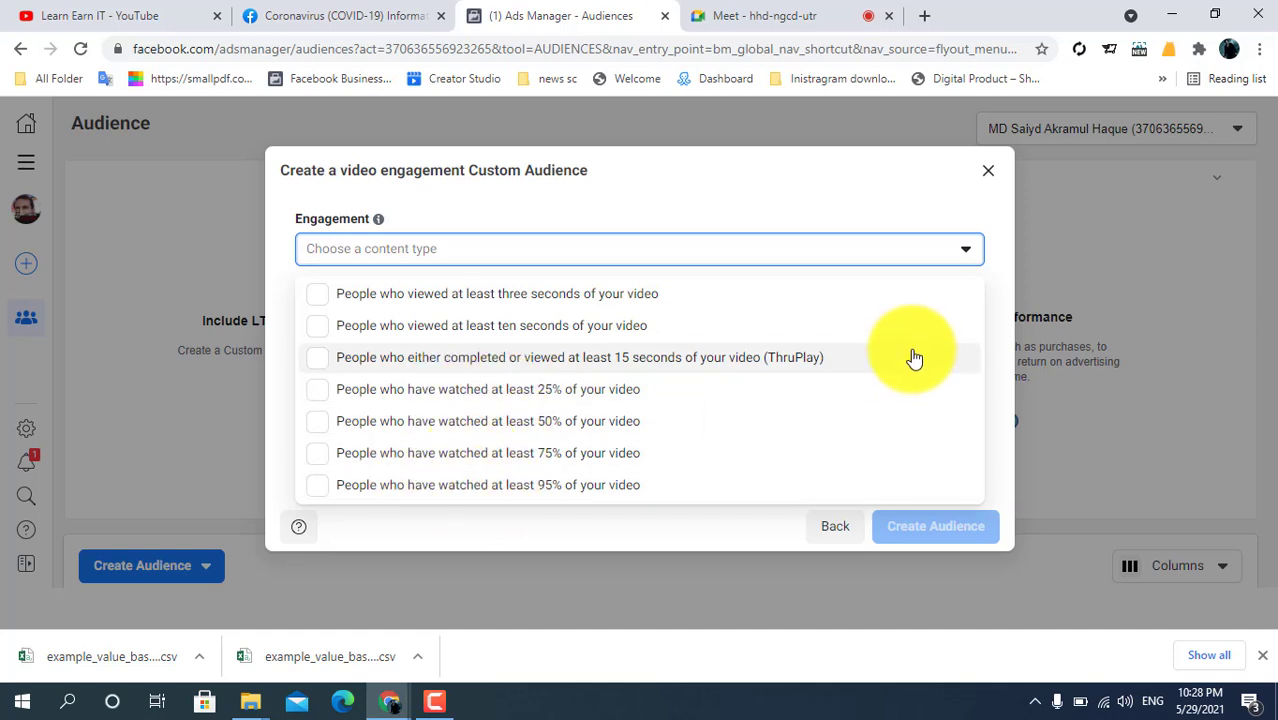
left_click(996, 308)
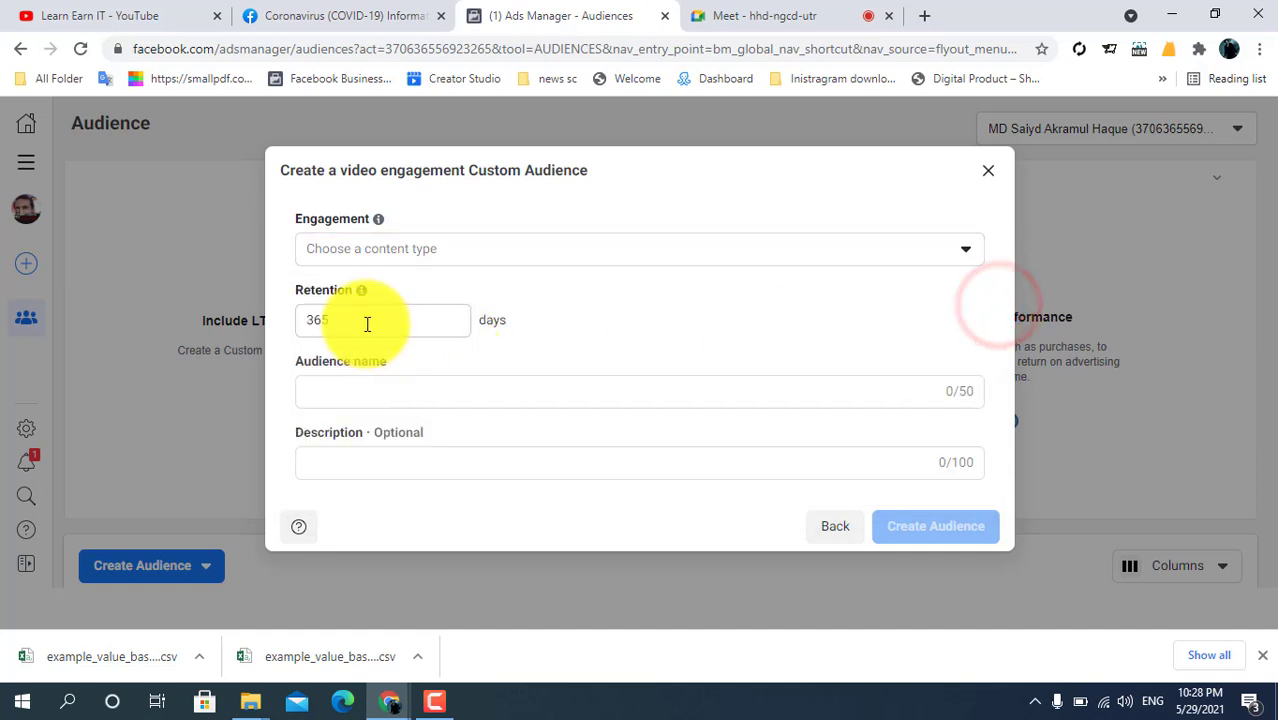
left_click_drag(362, 320, 296, 321)
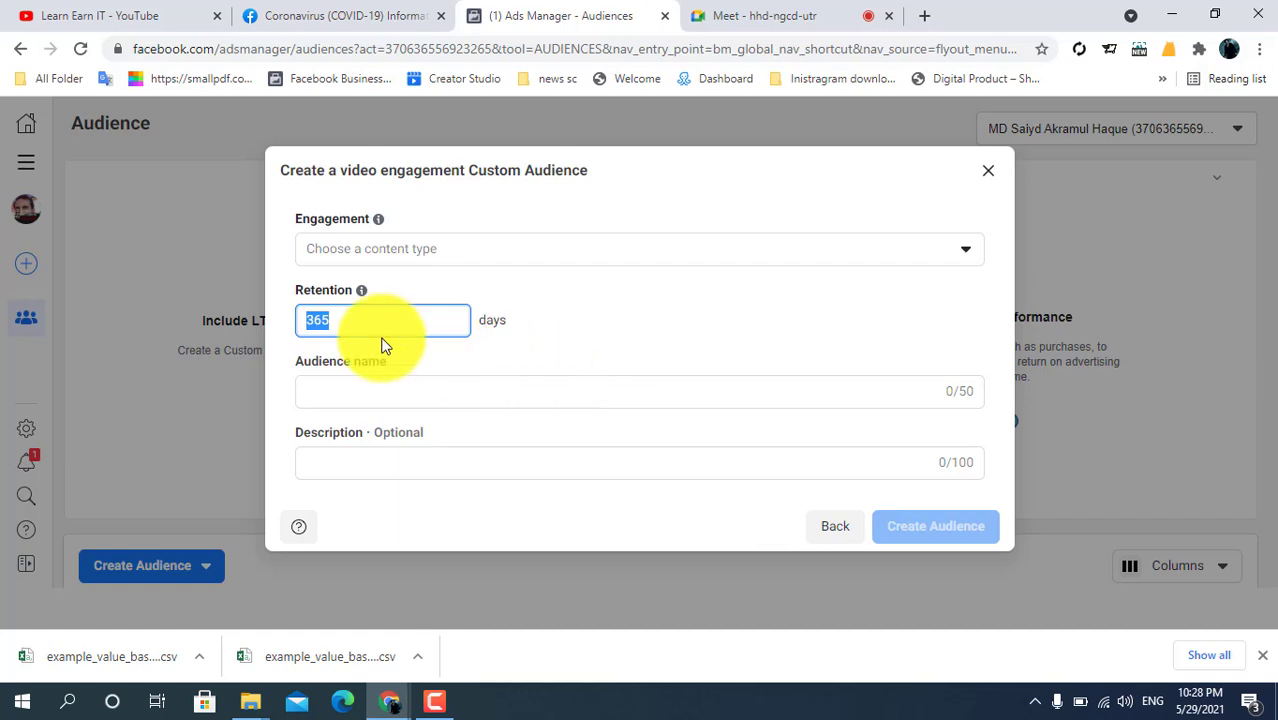
left_click(389, 395)
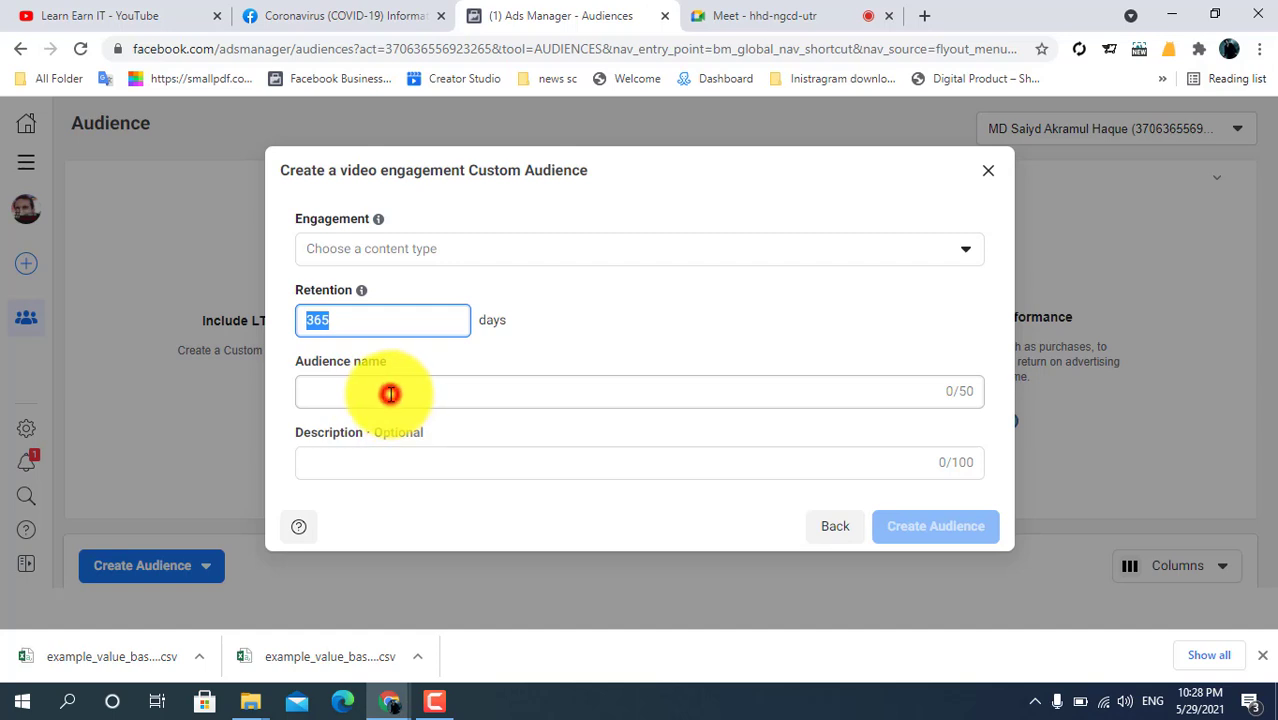
left_click(987, 171)
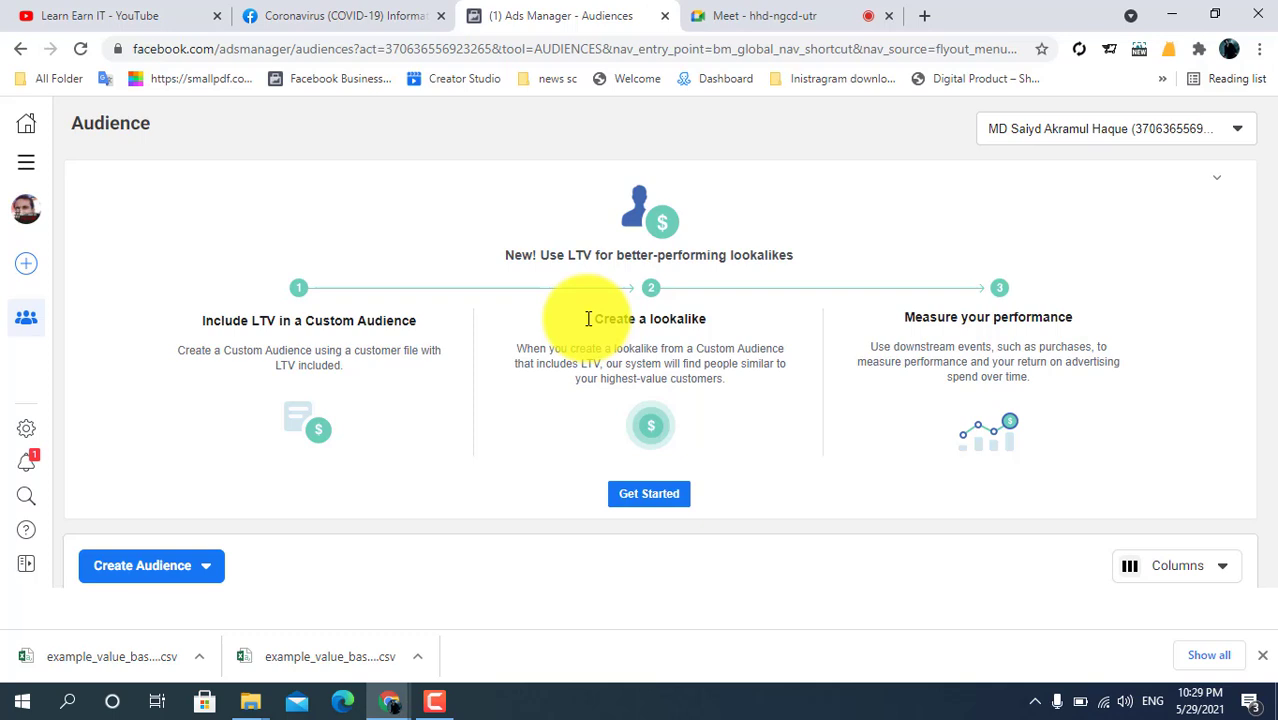
Go to the campaigns list, open the Digital Marketing-1 campaign for editing, and open its Marketing ad set.
left_click(18, 162)
left_click(117, 228)
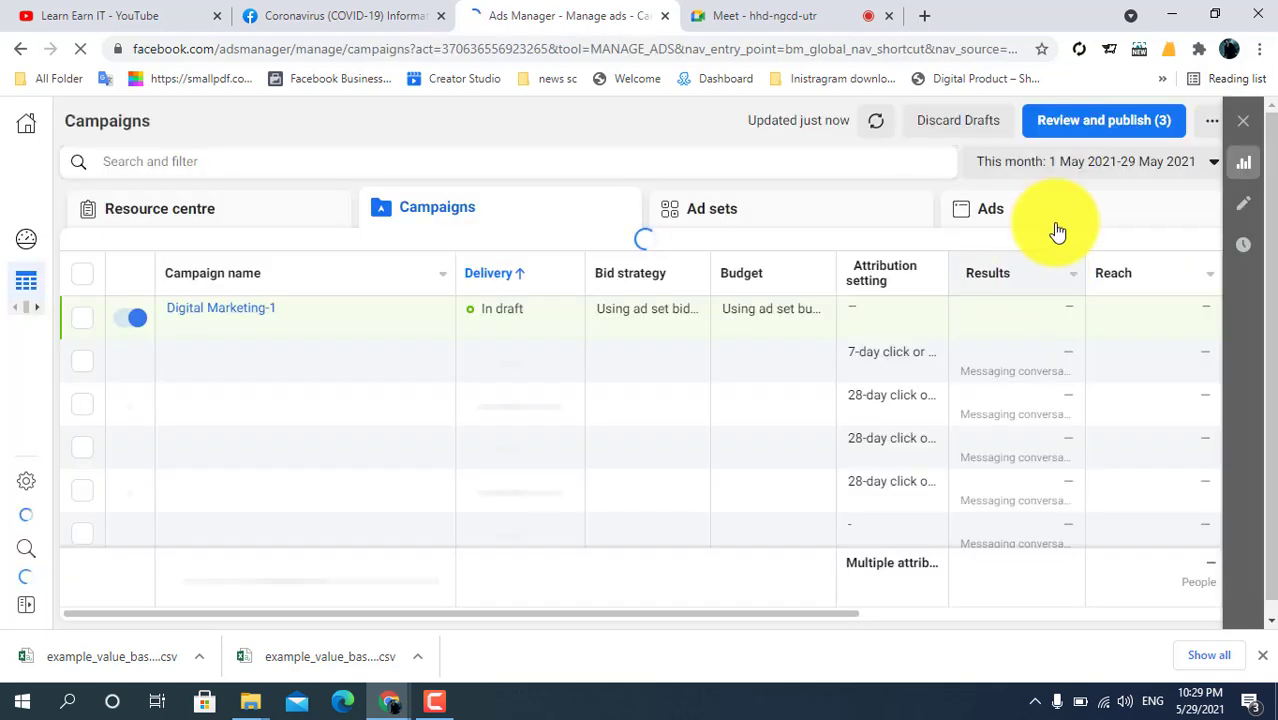
mouse_move(218, 330)
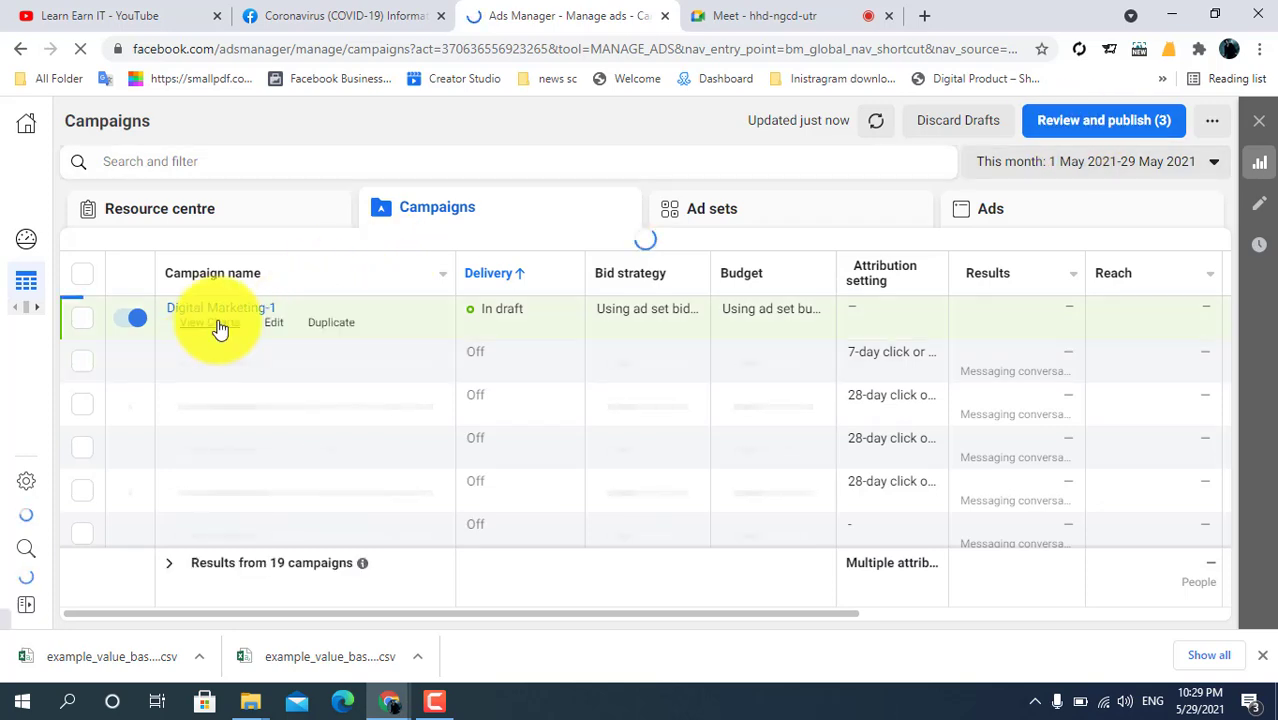
left_click(274, 325)
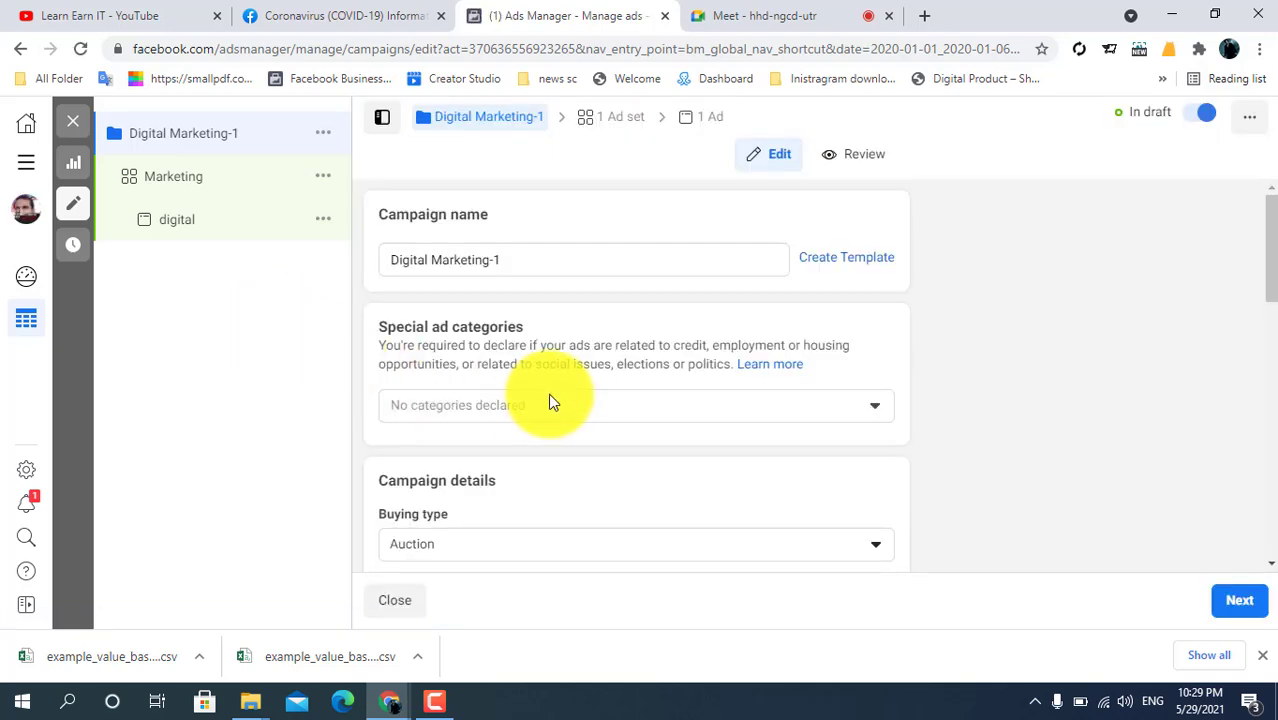
left_click(188, 180)
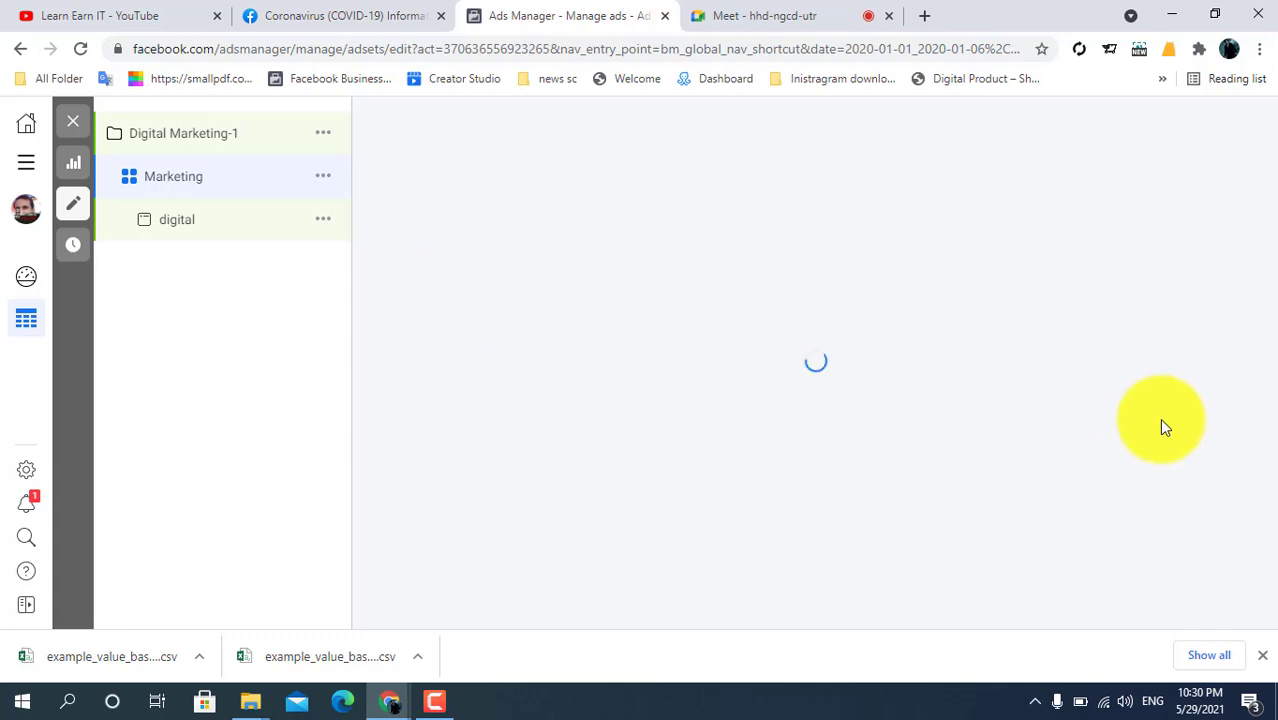
left_click(1264, 655)
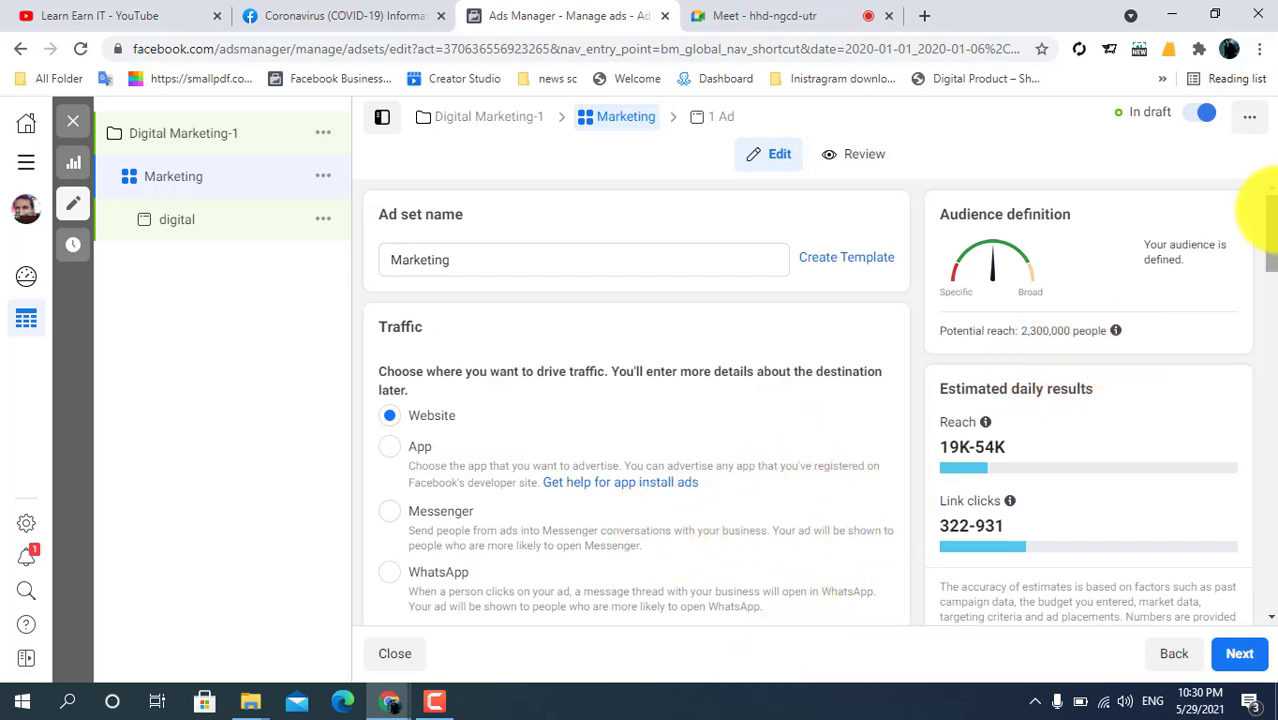
Switch the ad set's audience to creating a new one and browse the existing lookalike and custom audiences.
scroll(1268, 240, "down", 8)
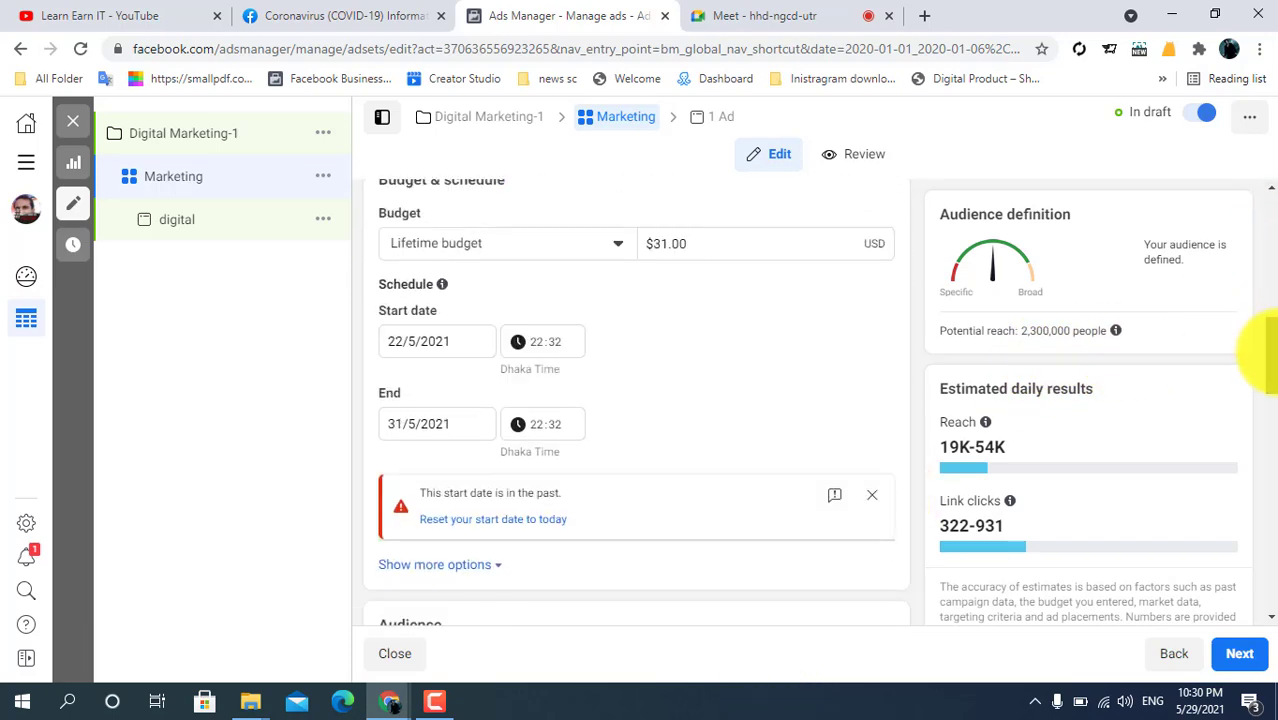
left_click_drag(1268, 370, 1268, 430)
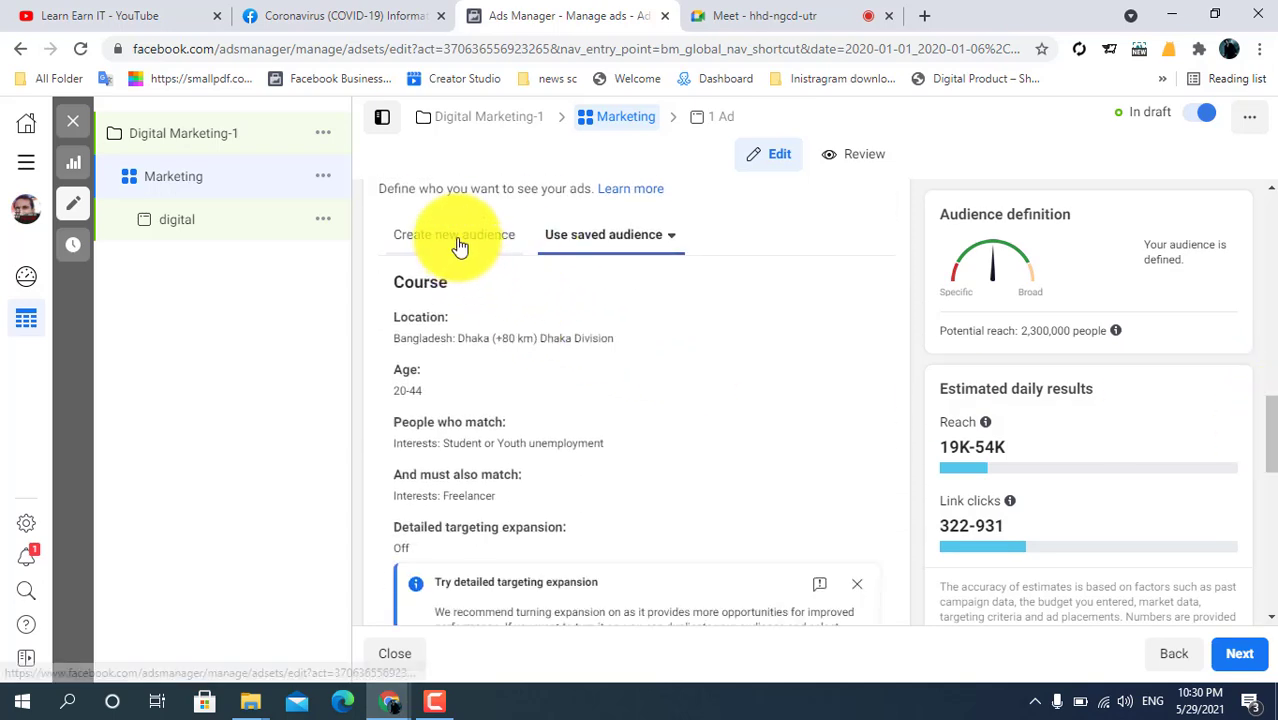
left_click(459, 246)
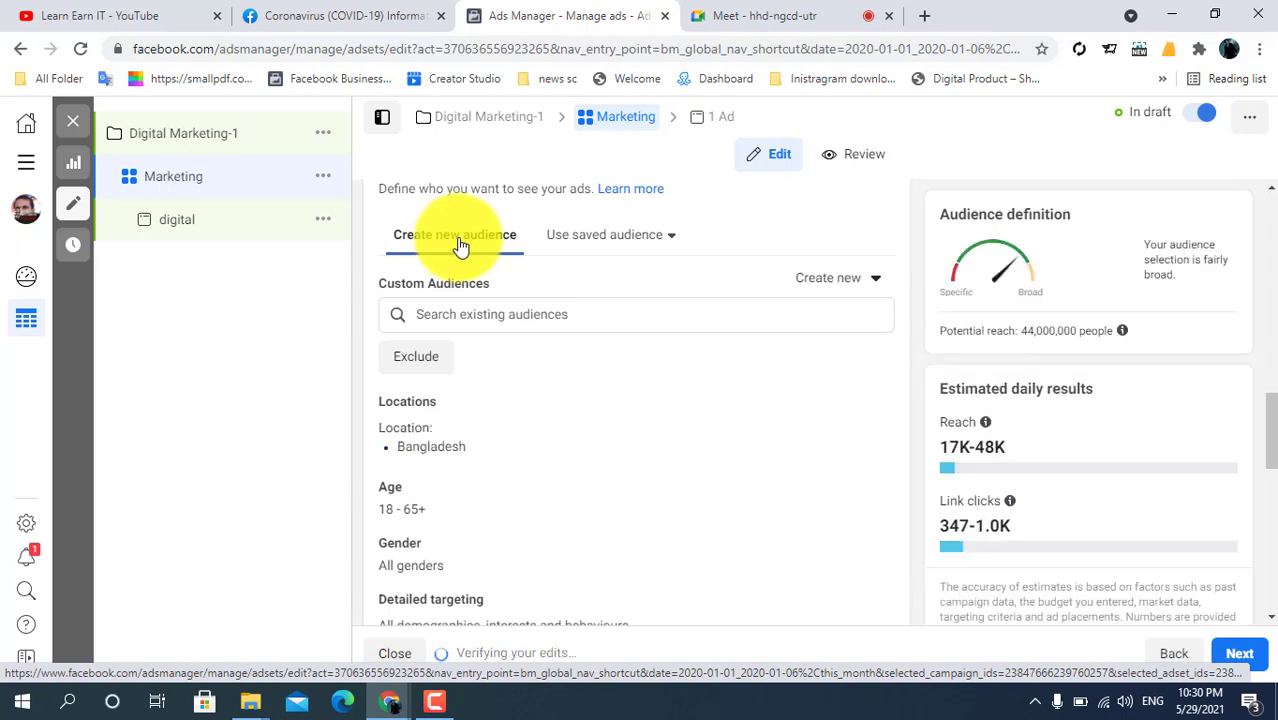
left_click(533, 316)
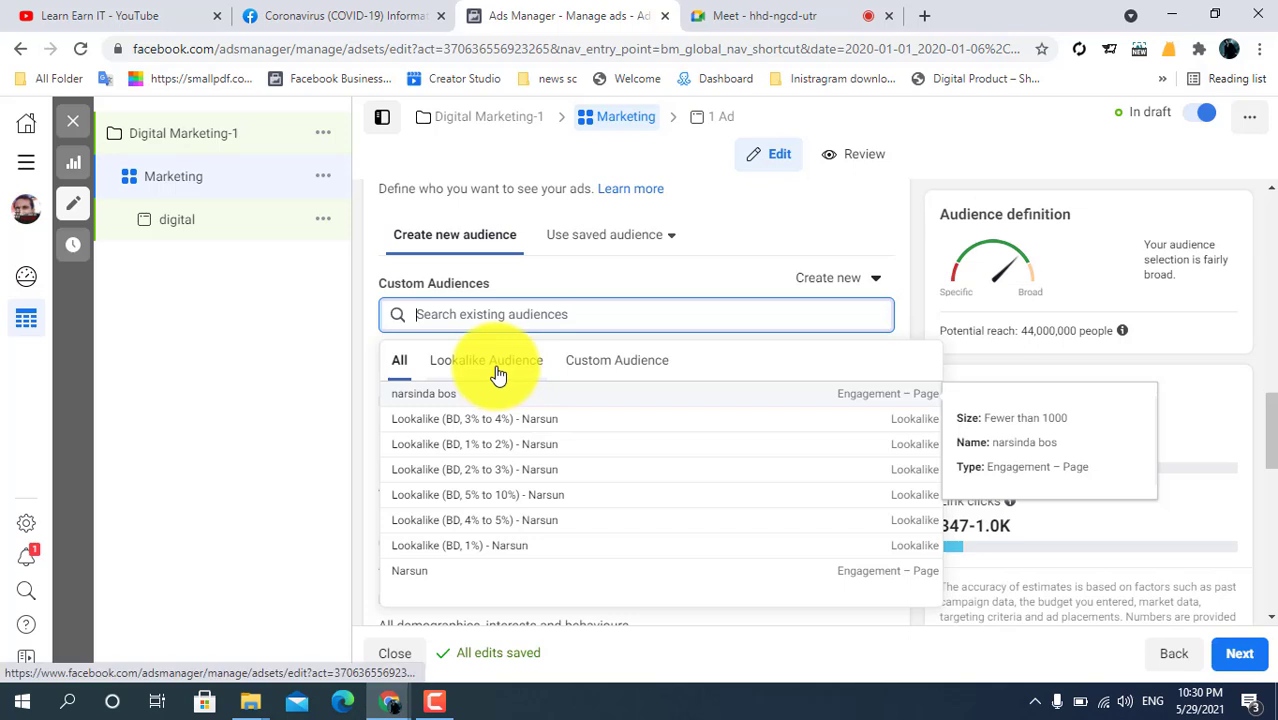
left_click(497, 372)
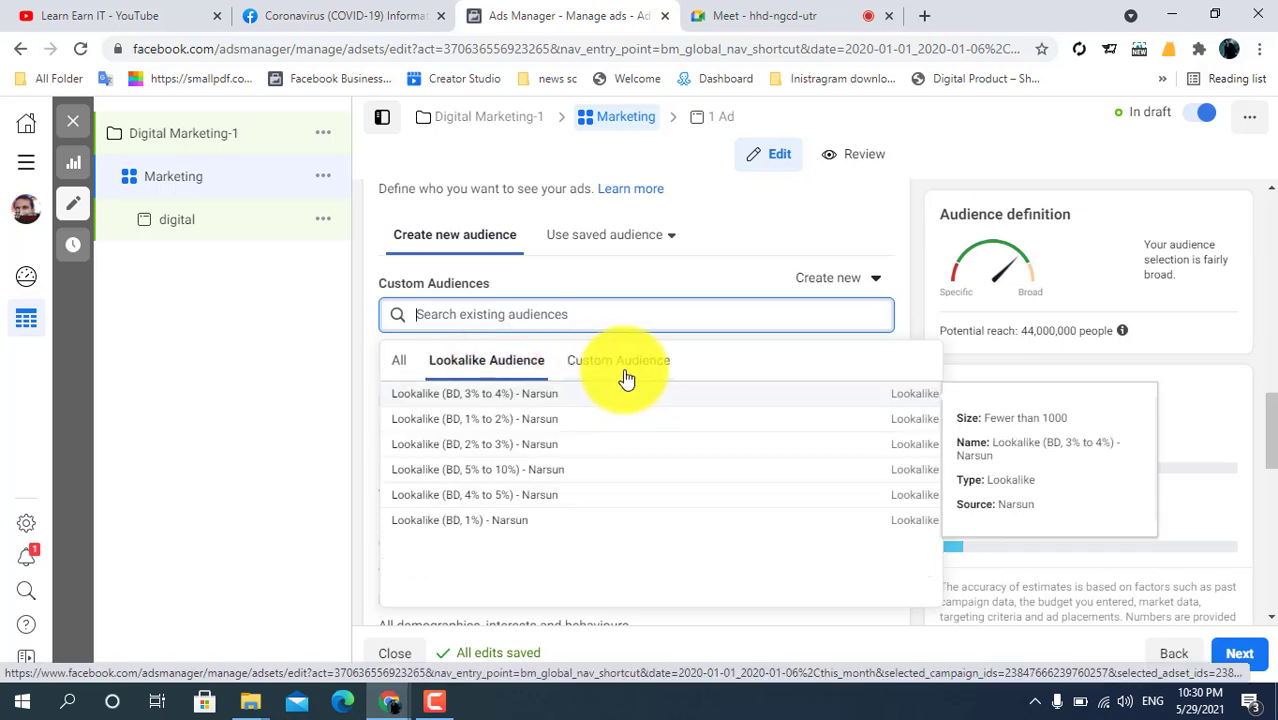
left_click(622, 366)
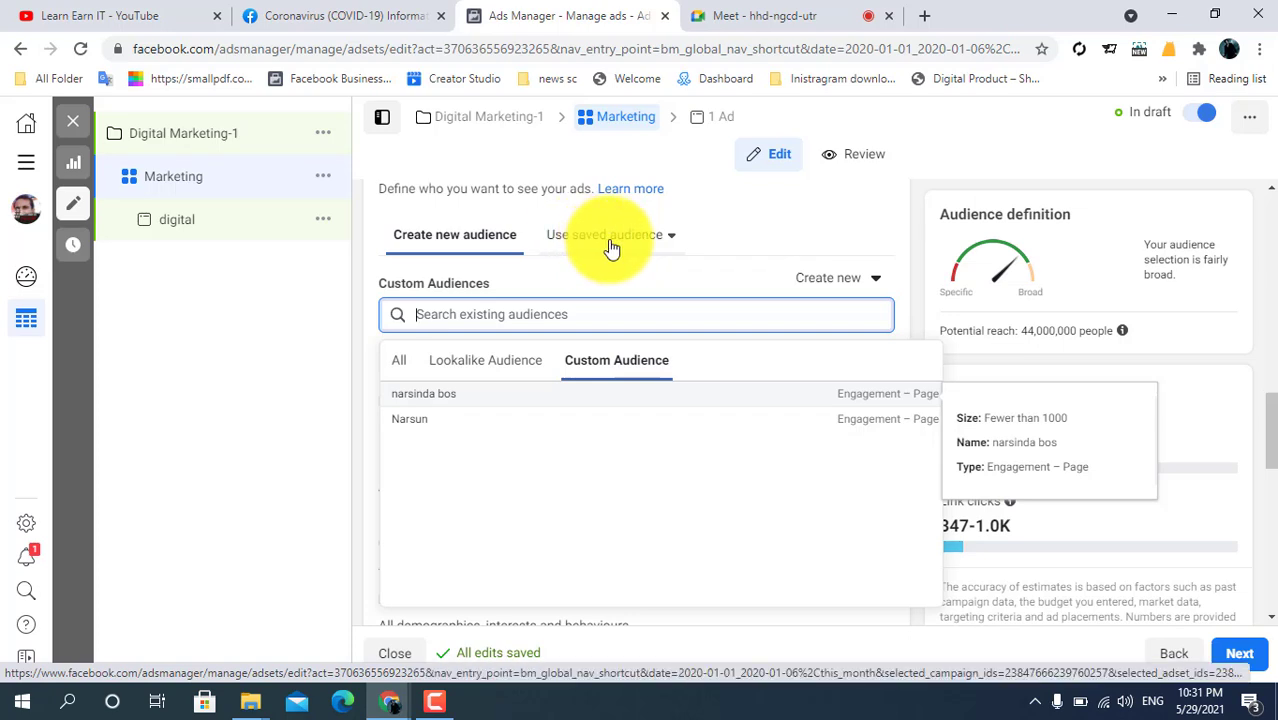
Apply the saved audience "USA" to the Marketing ad set and review its interests, language, age and location.
left_click(621, 246)
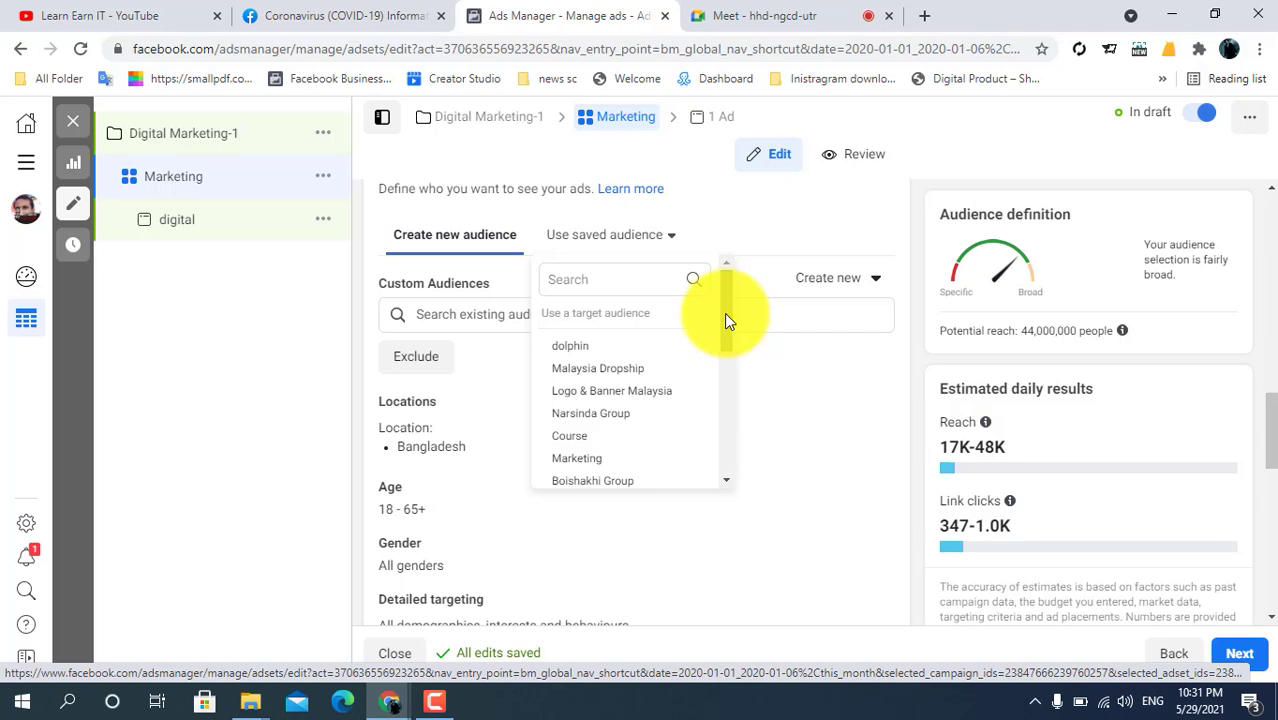
left_click_drag(724, 313, 754, 451)
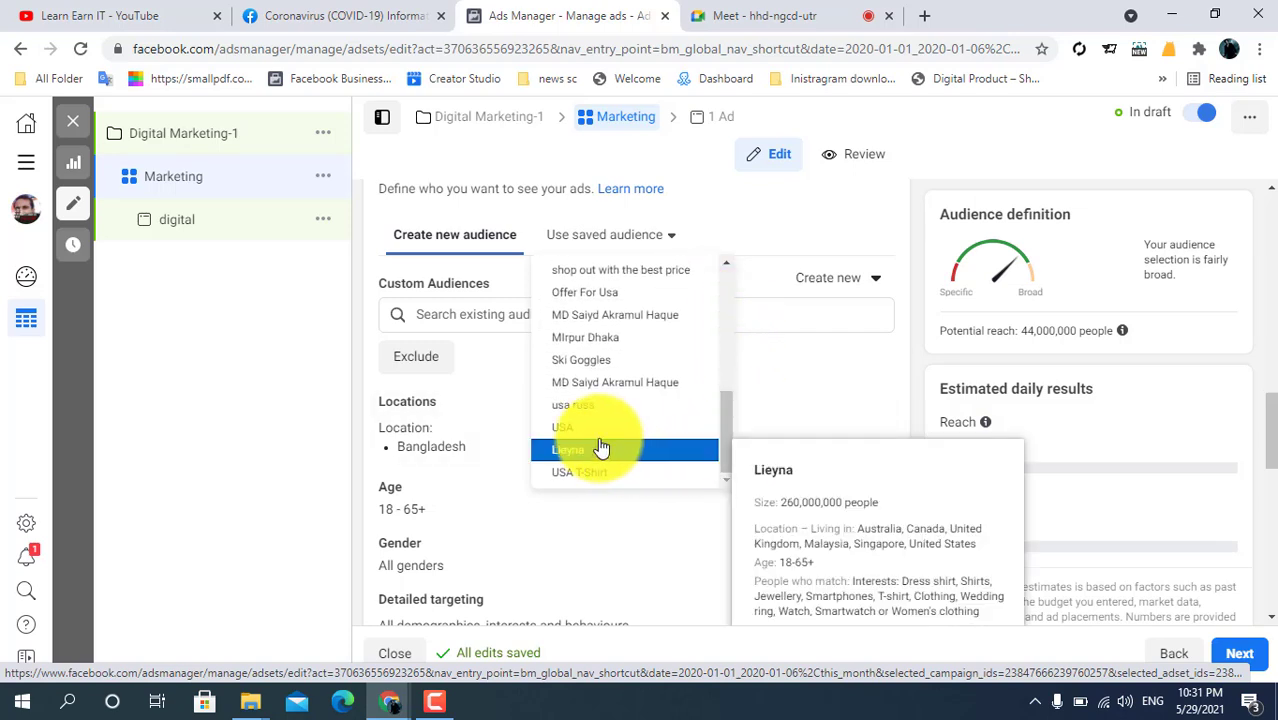
left_click(583, 430)
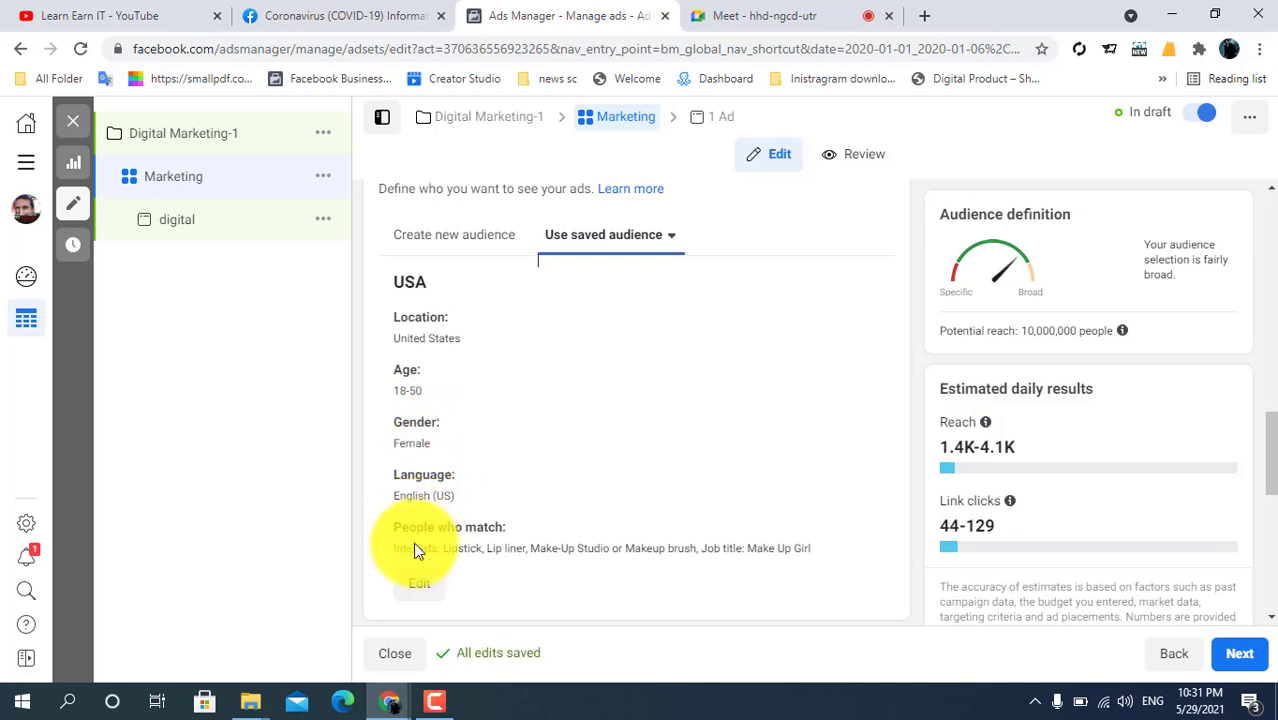
left_click_drag(403, 550, 817, 565)
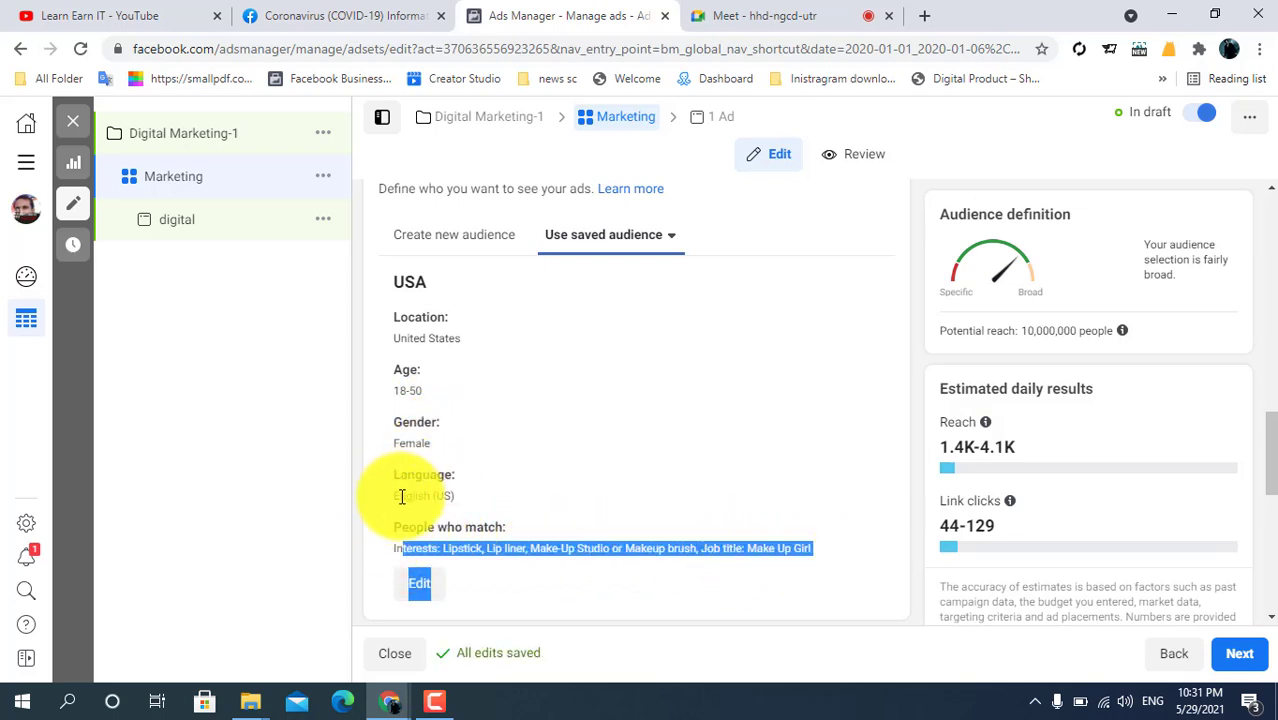
left_click_drag(401, 497, 476, 496)
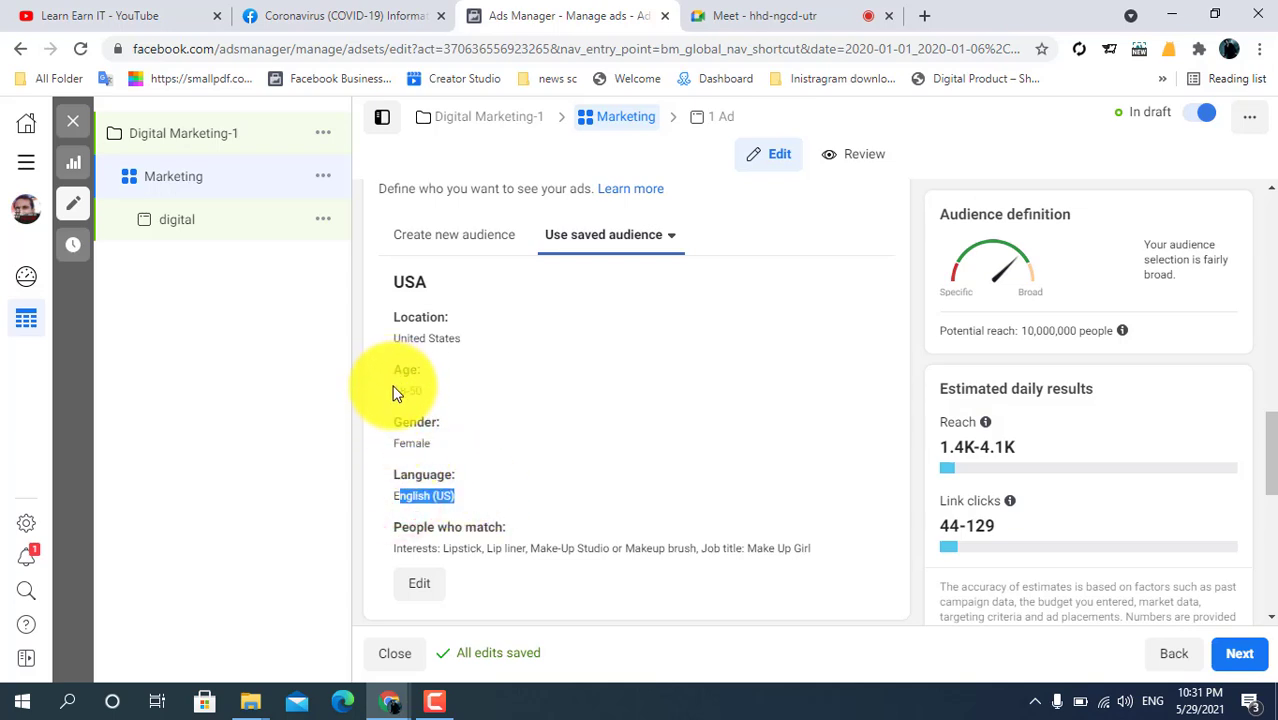
left_click_drag(393, 387, 431, 393)
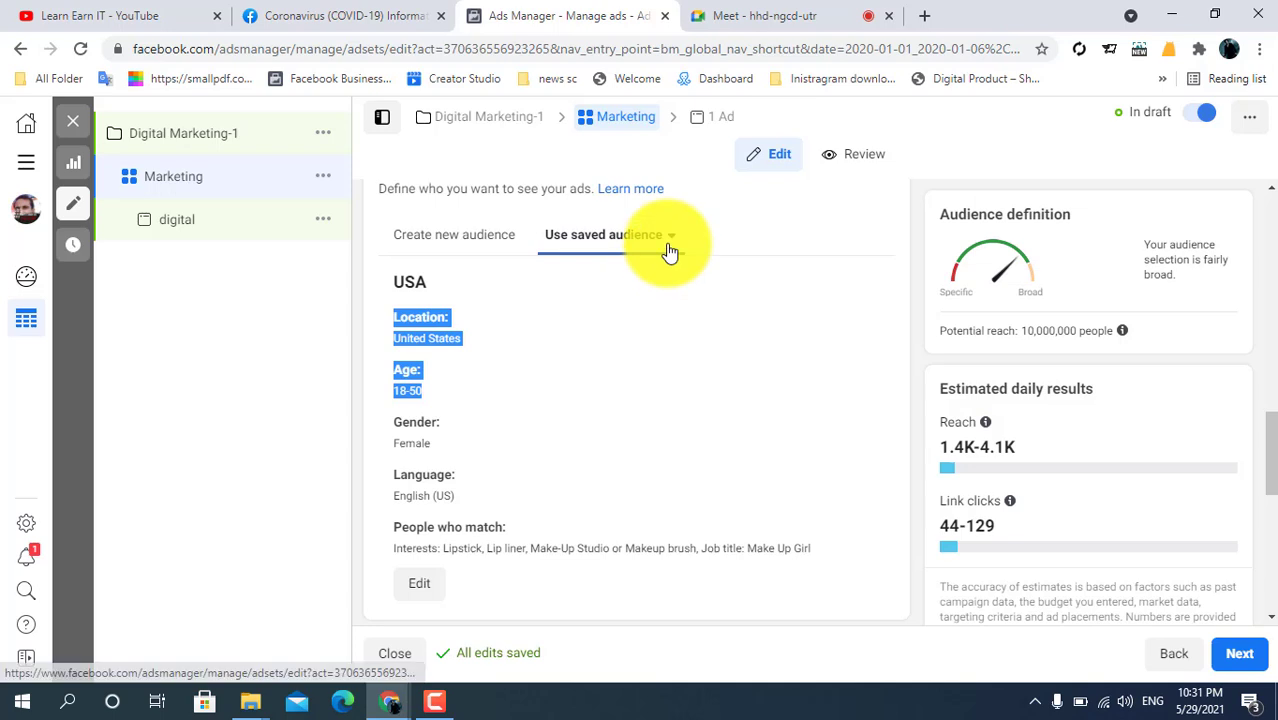
Apply the saved audience "Logo & Banner Malaysia" to the Marketing ad set and review its location, age and matching criteria.
left_click(669, 249)
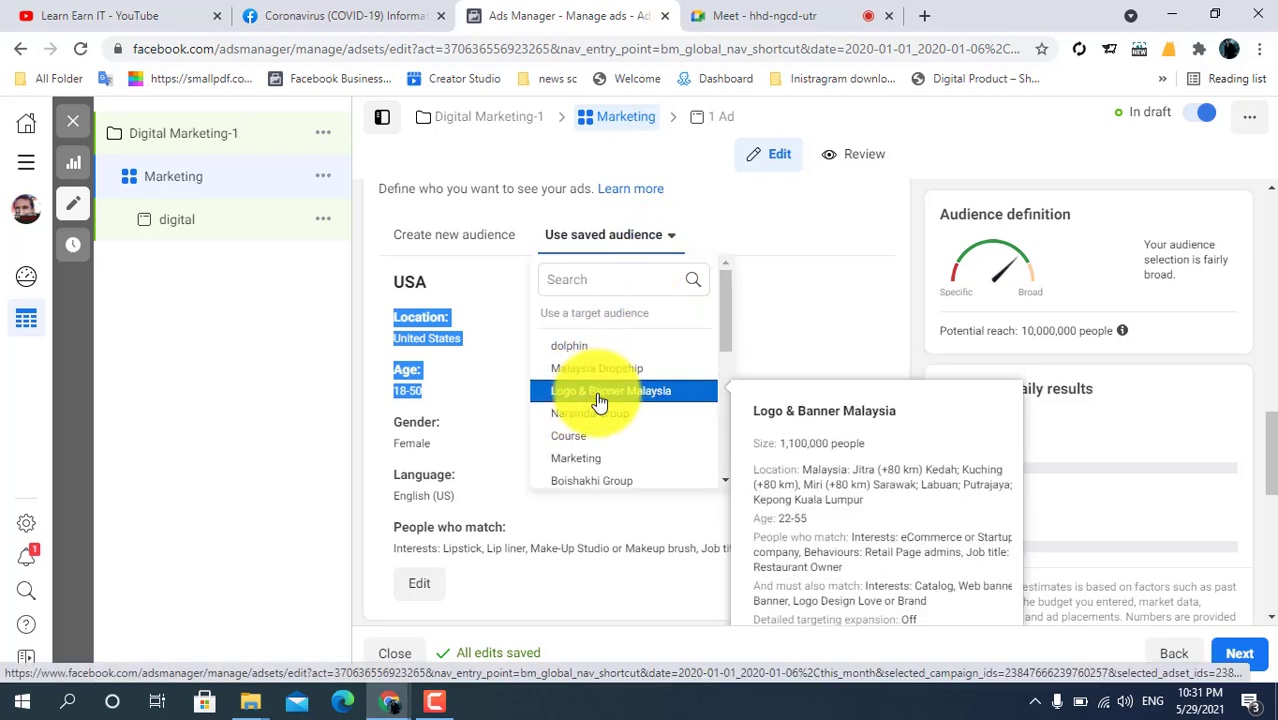
left_click(593, 397)
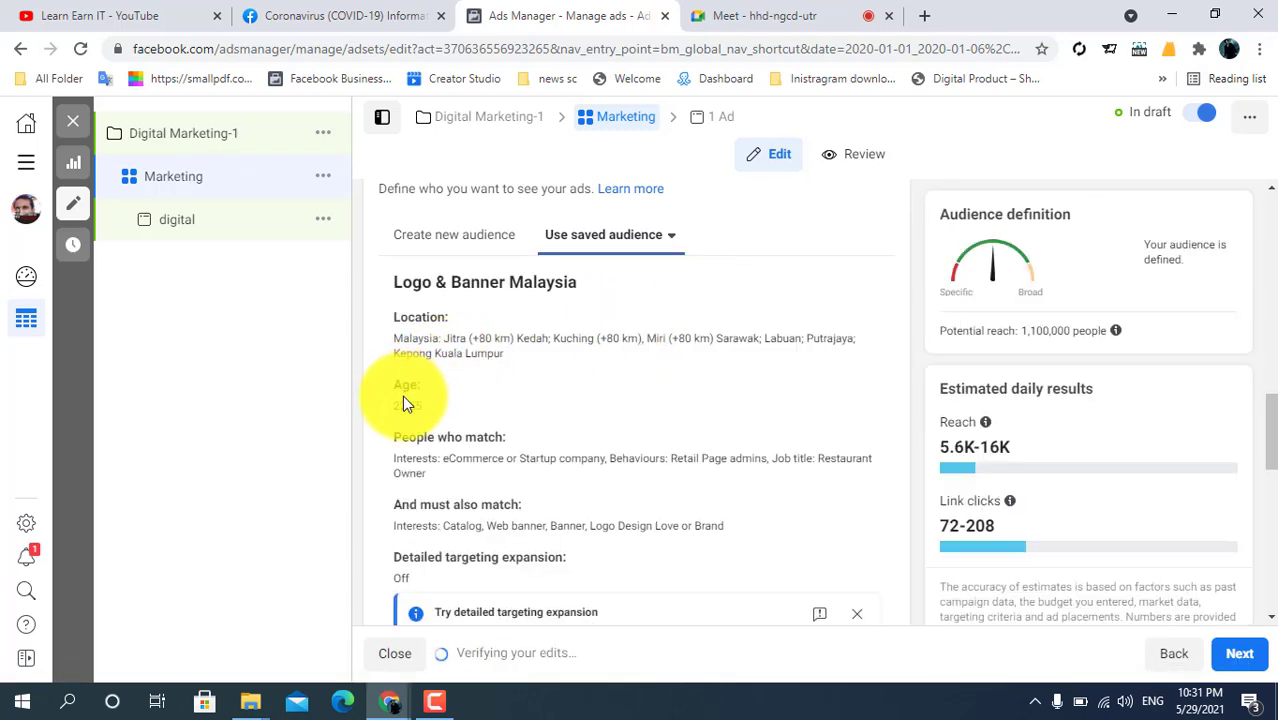
left_click_drag(391, 341, 379, 428)
left_click(398, 403)
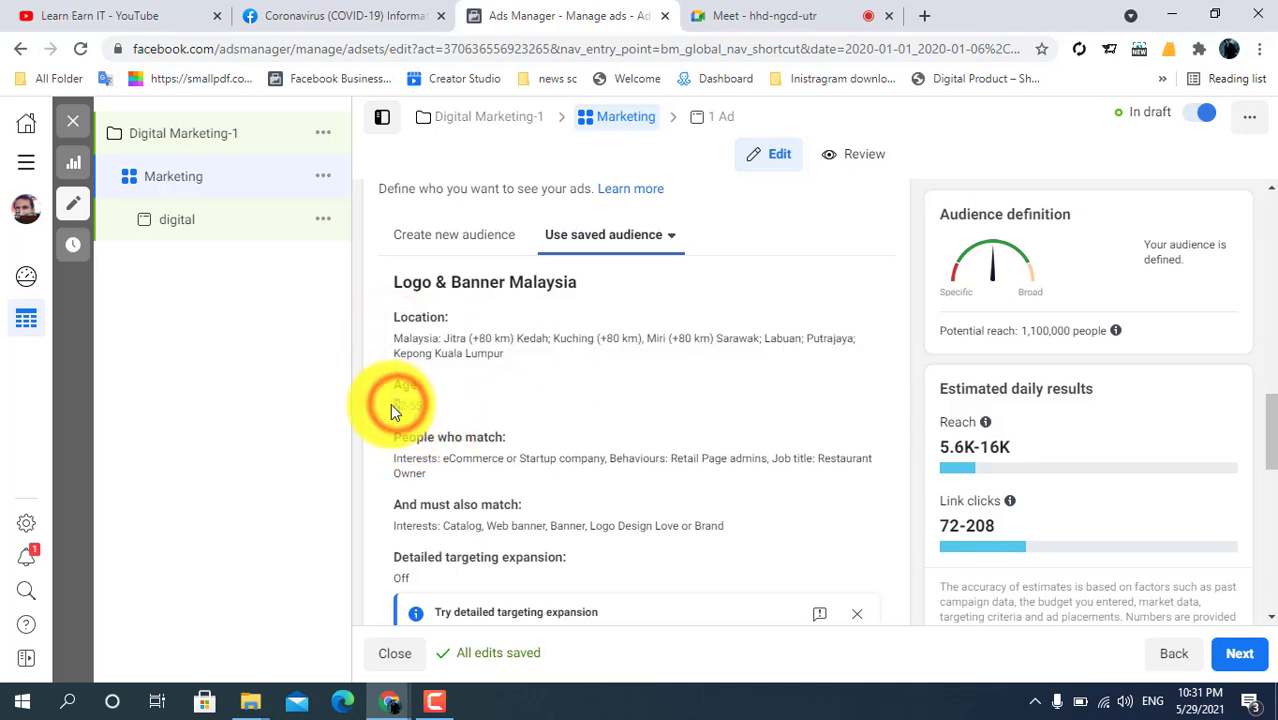
left_click(391, 405)
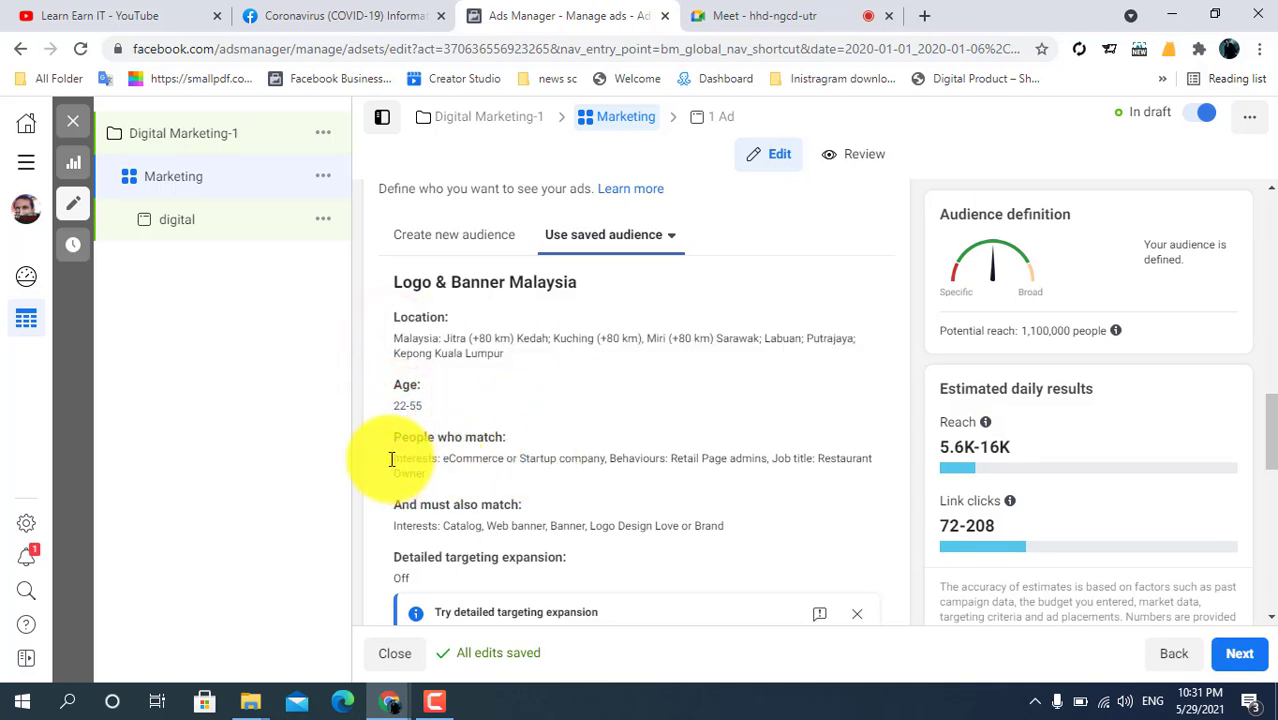
mouse_move(389, 460)
left_mouse_down()
mouse_move(436, 470)
mouse_move(379, 448)
left_mouse_up()
left_click(451, 482)
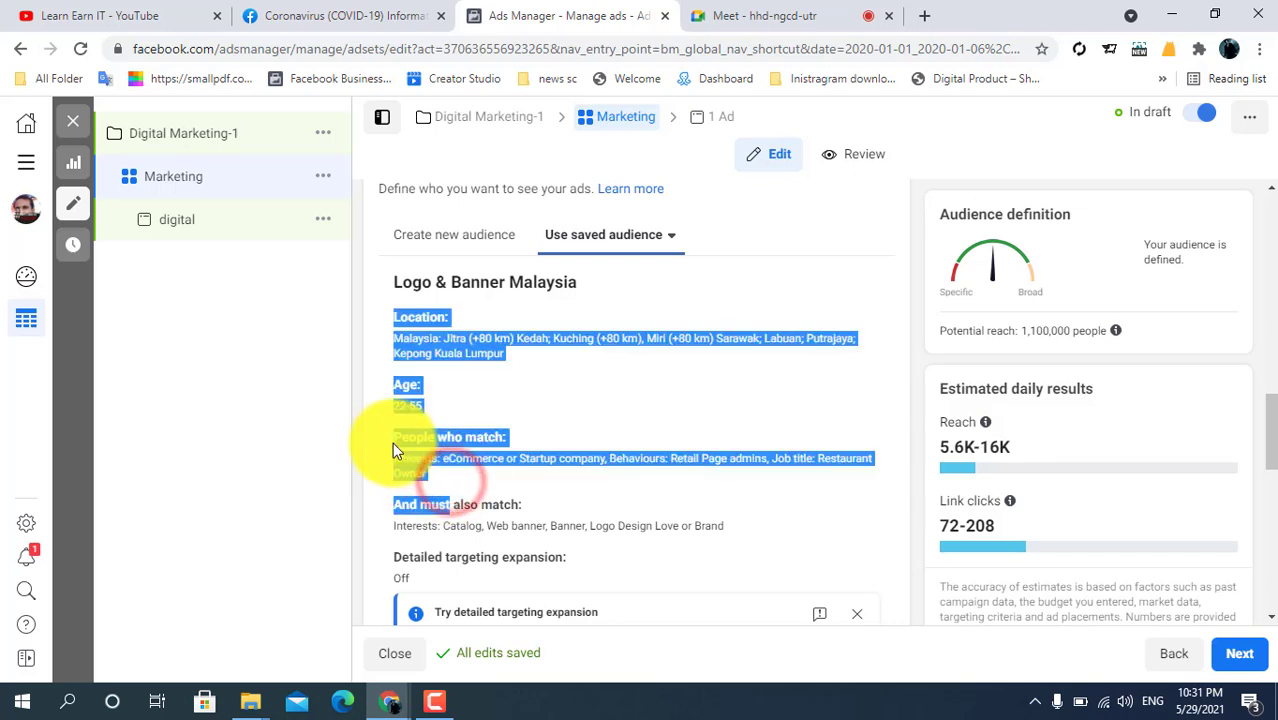
left_click(605, 537)
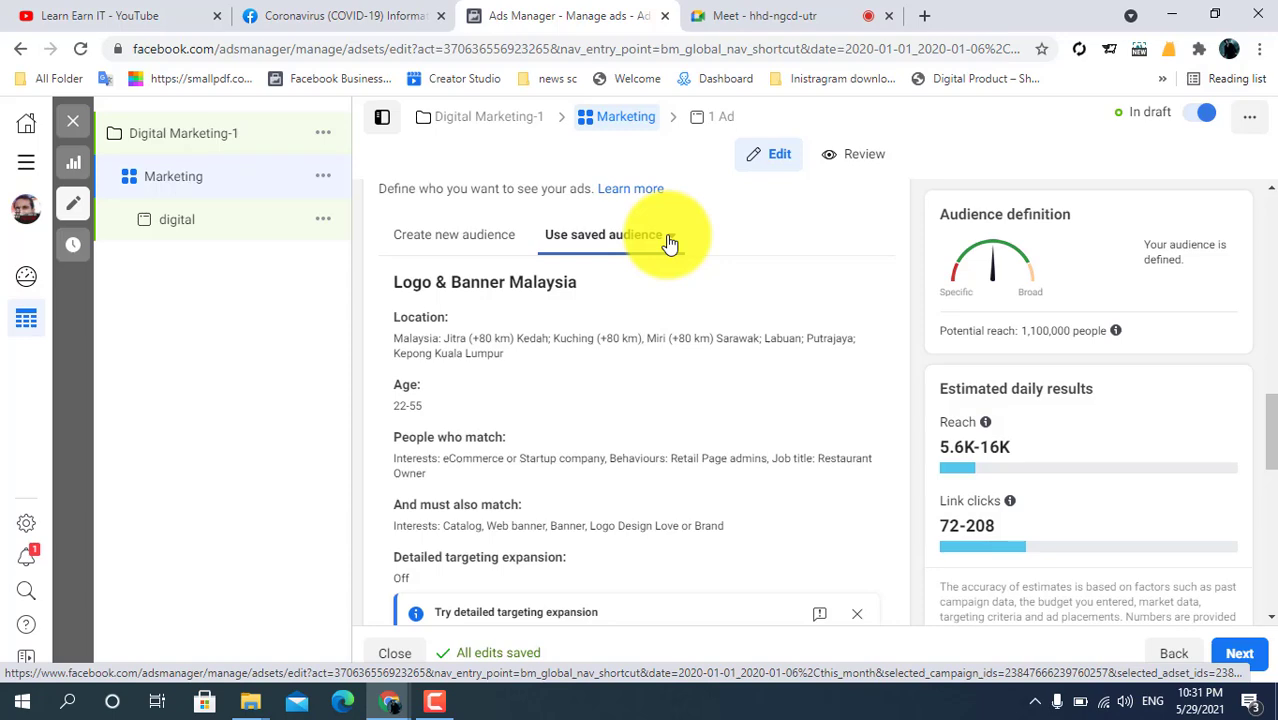
left_click(668, 238)
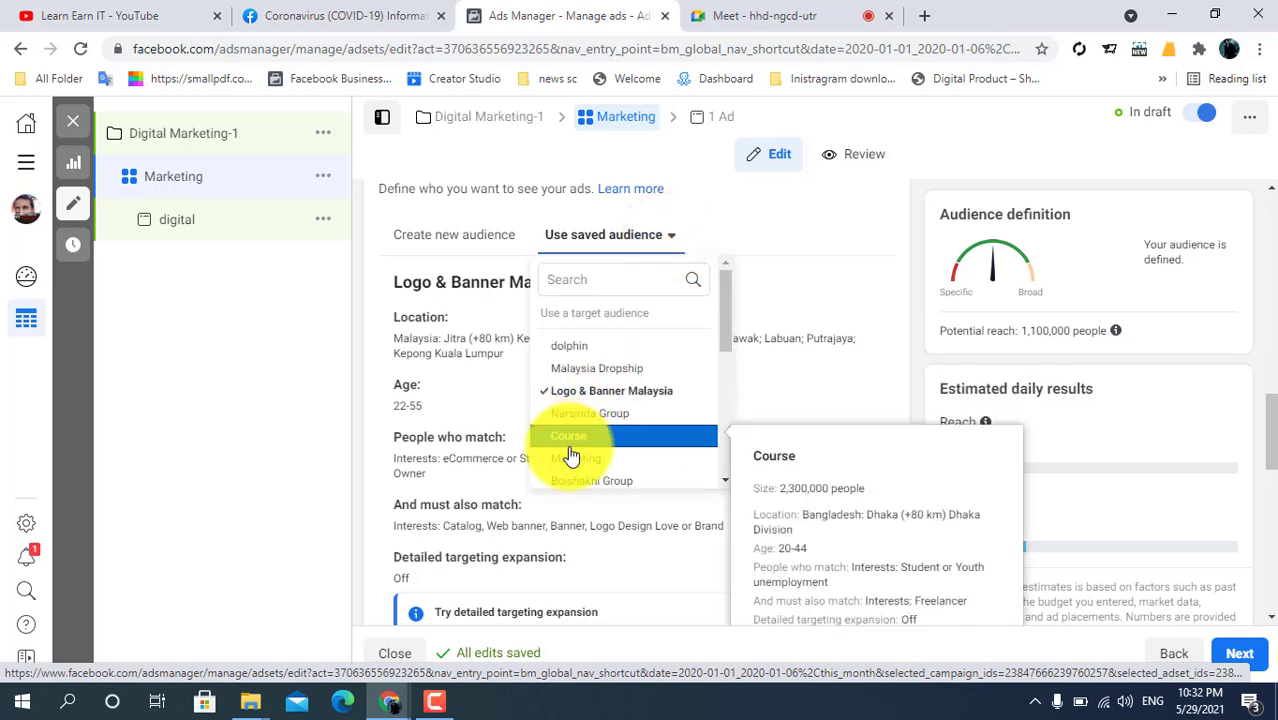
left_click(438, 436)
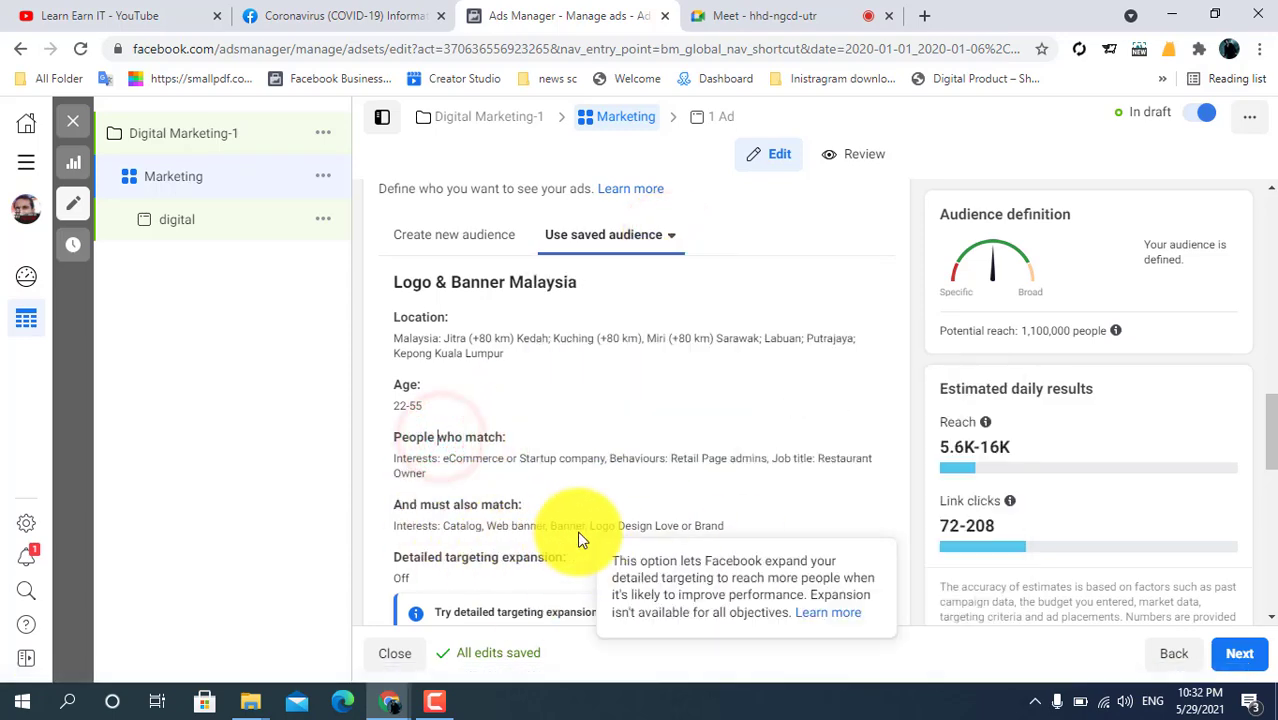
Open the ad set's saved audience for editing, review its location, age, gender, detailed targeting and language settings, and close it without updating.
left_click_drag(1273, 423, 1275, 453)
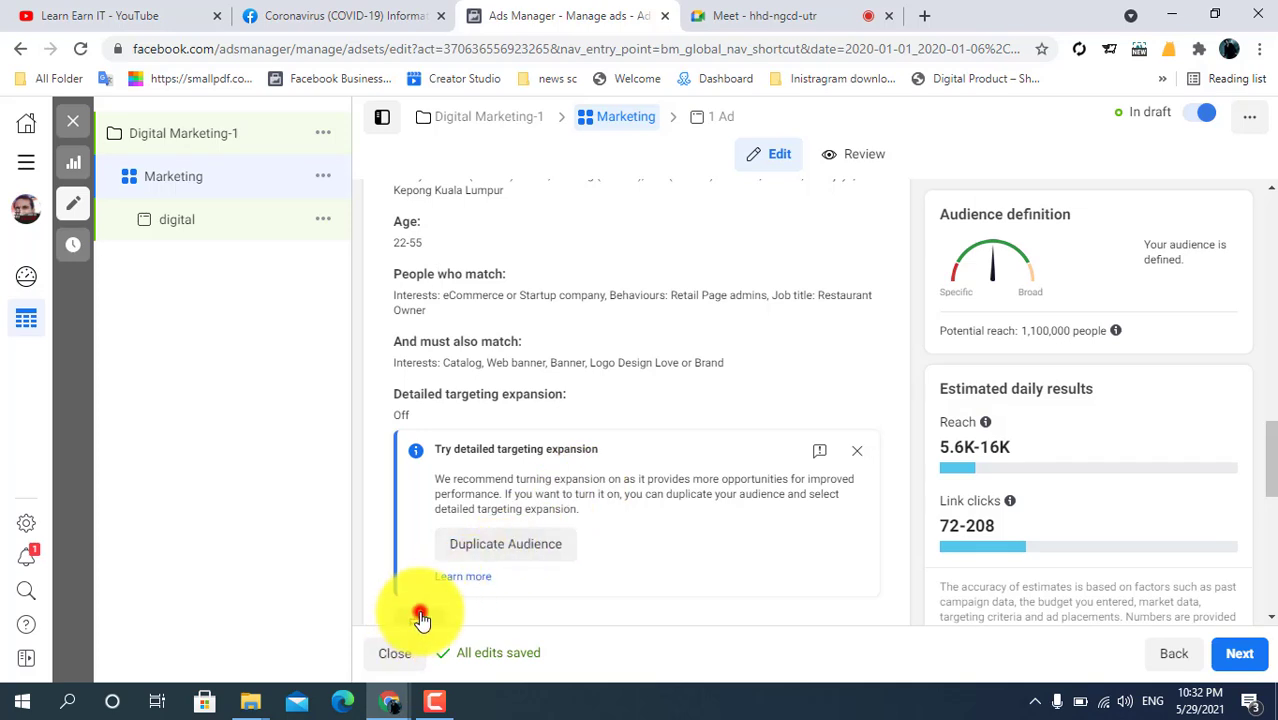
left_click(421, 619)
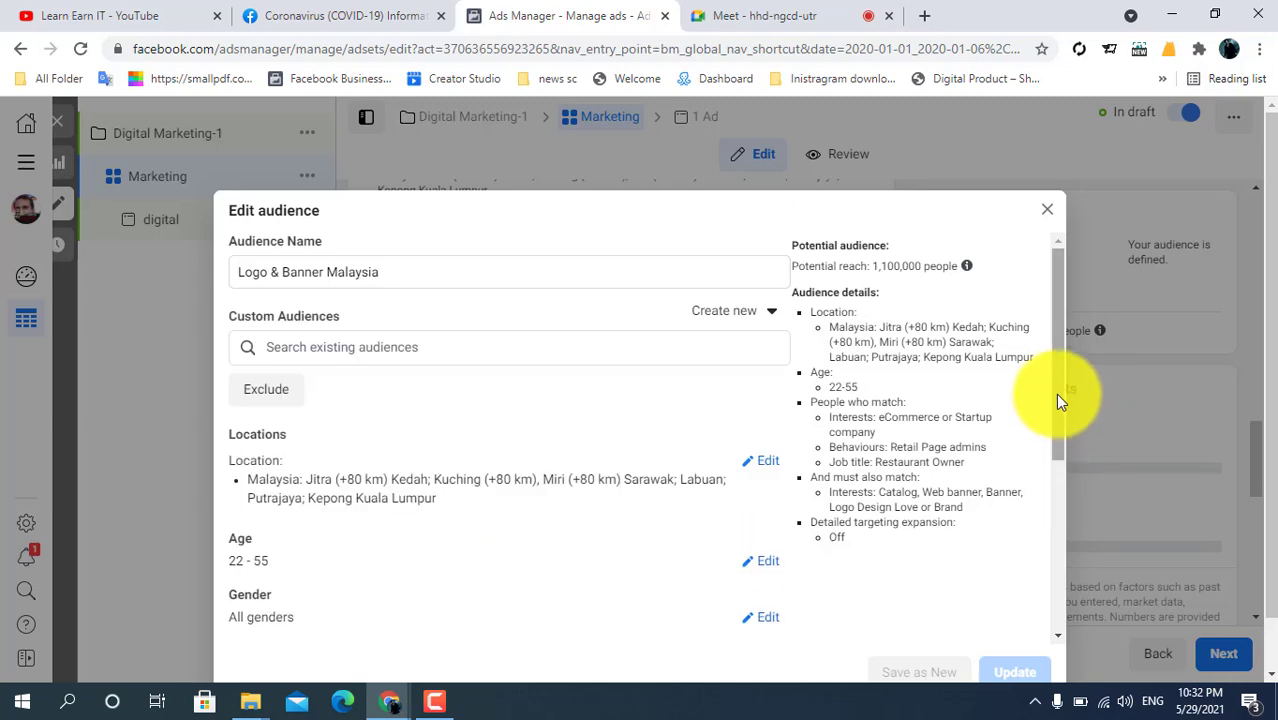
left_click_drag(1058, 393, 1076, 432)
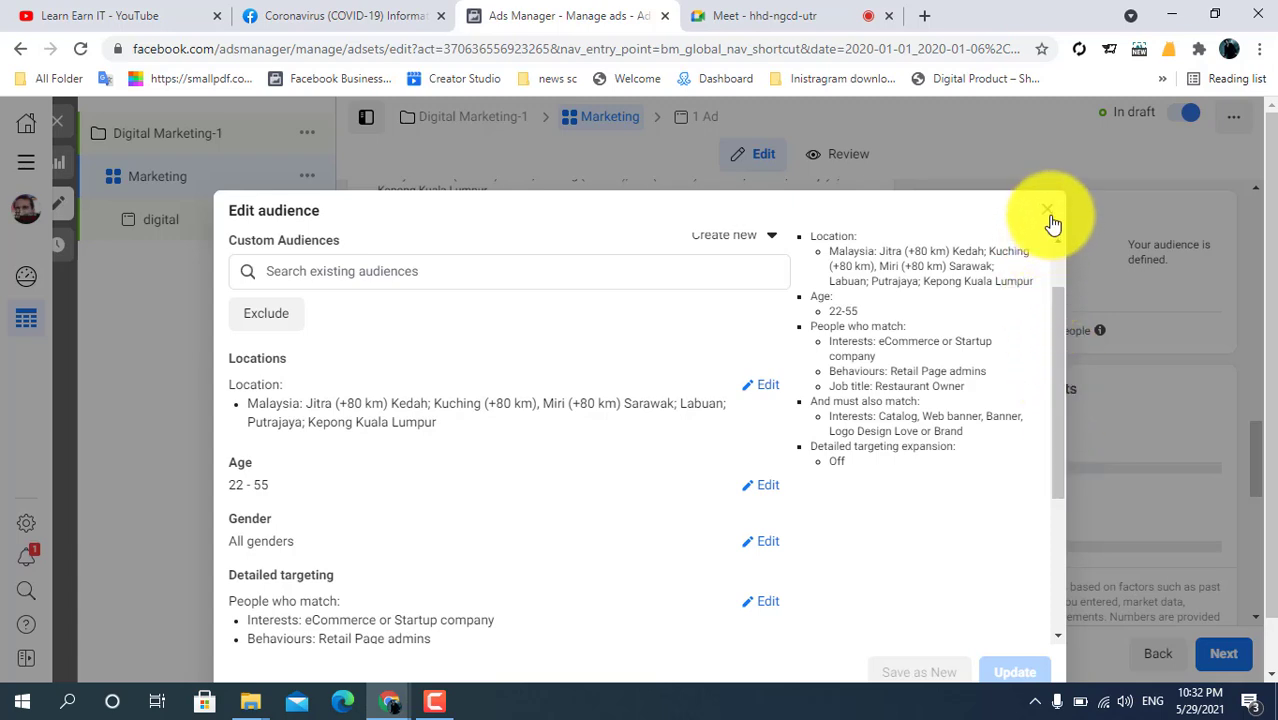
left_click(785, 397)
left_click_drag(1061, 342, 1098, 423)
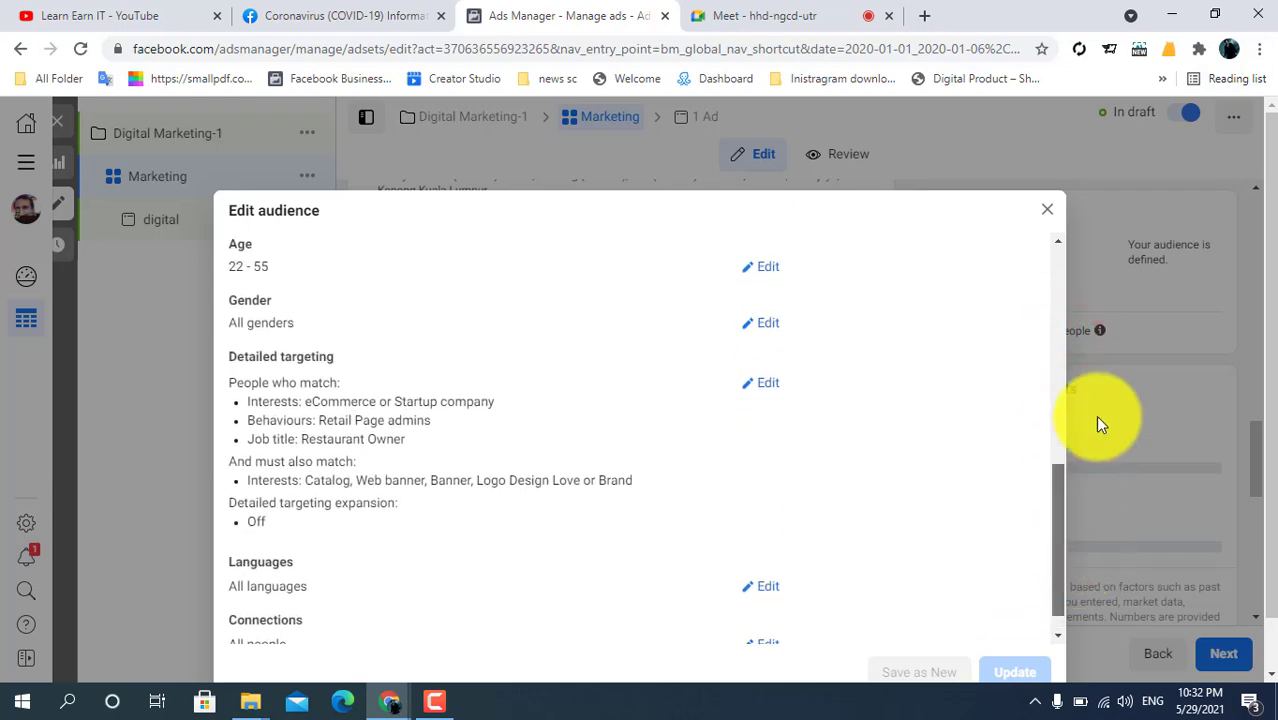
left_click(1049, 214)
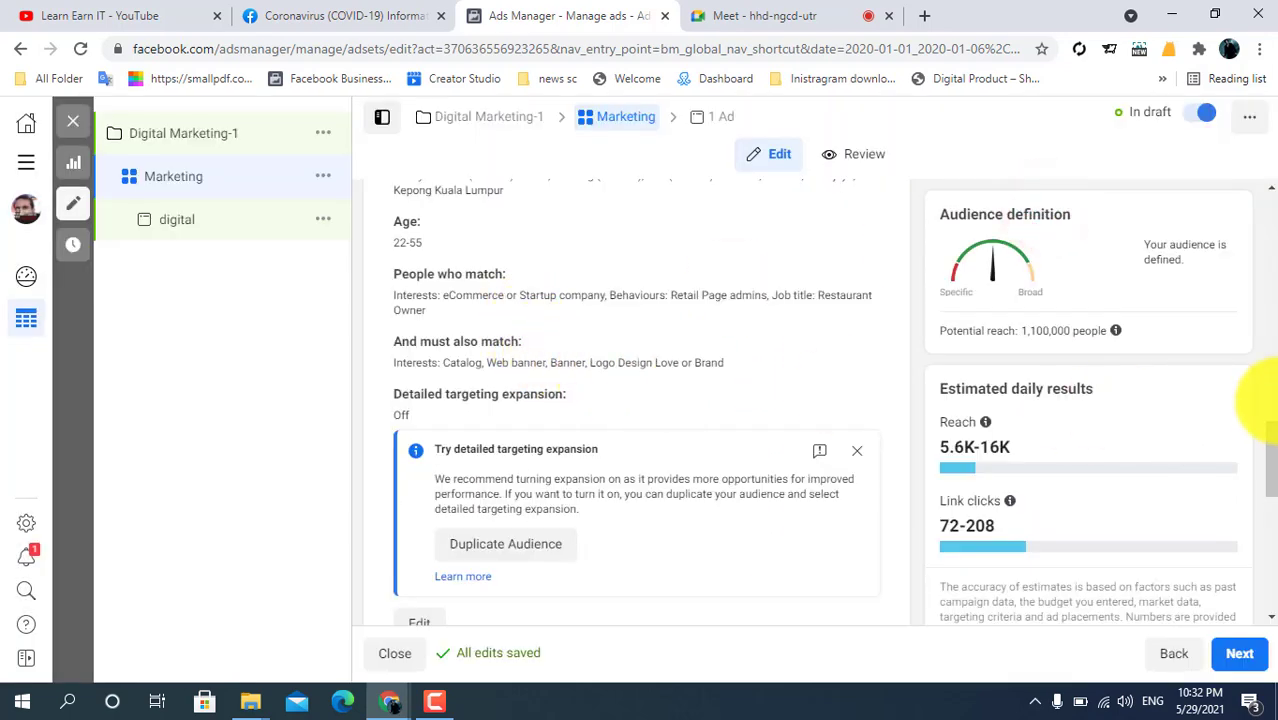
Switch the ad set to creating a new audience and add the Lookalike (BD, 3% to 4%) audience under Custom Audiences.
left_click_drag(1262, 450, 1264, 385)
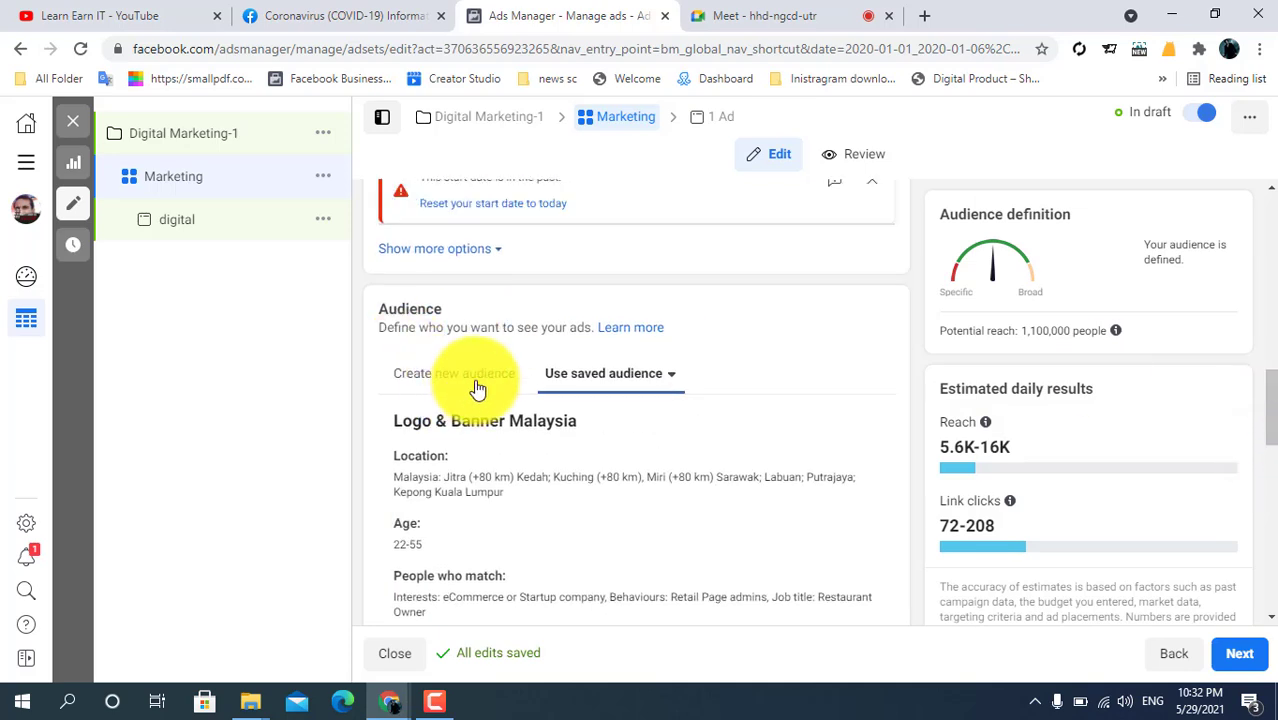
left_click(484, 376)
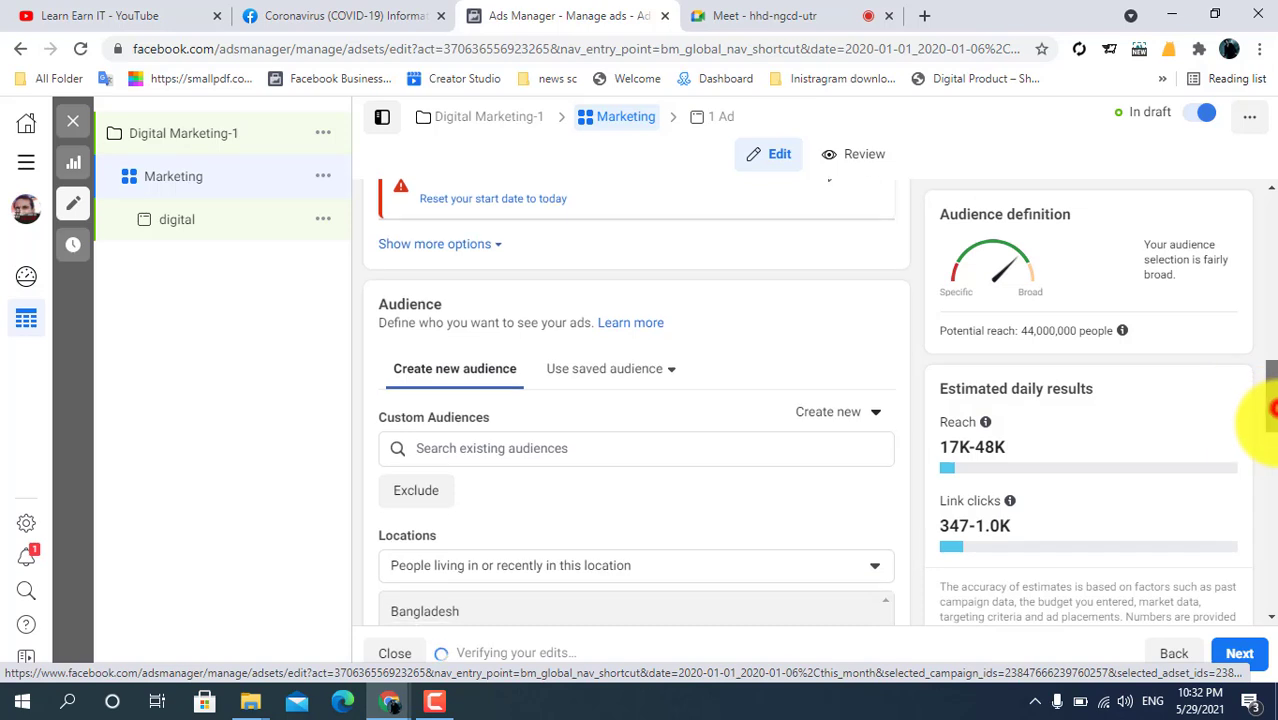
left_click_drag(1256, 412, 1258, 440)
left_click(522, 278)
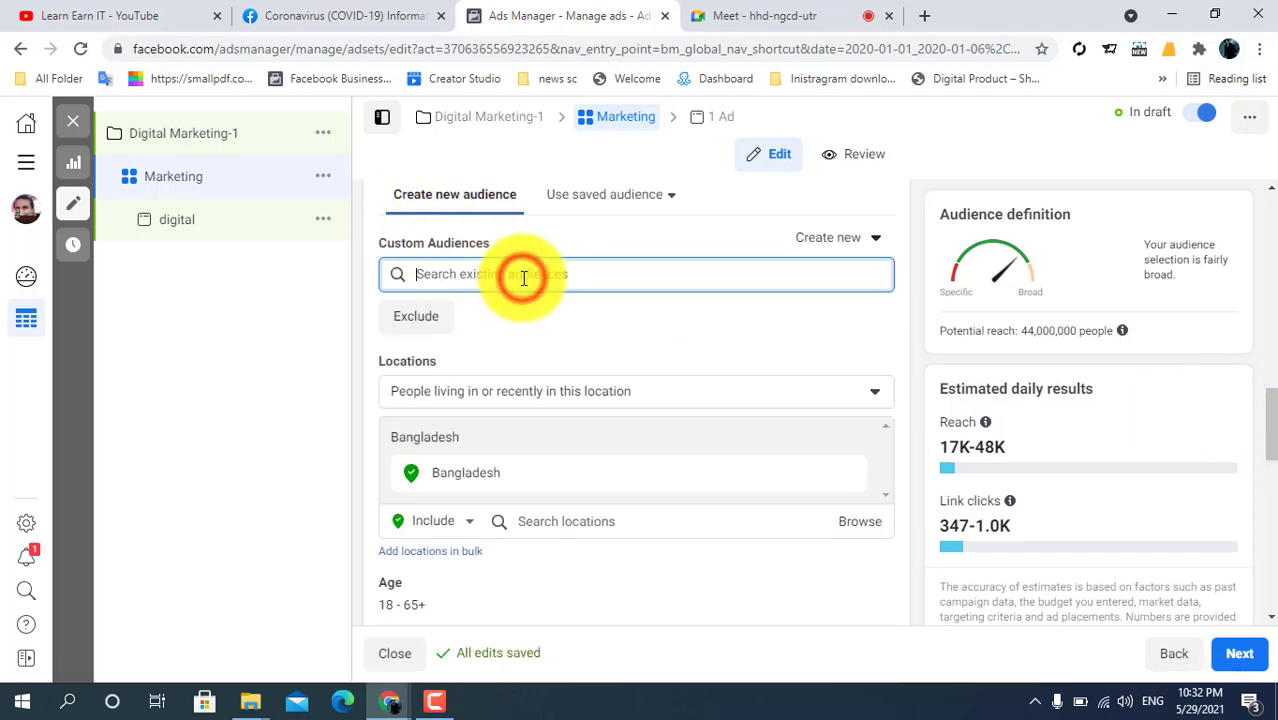
left_click(475, 322)
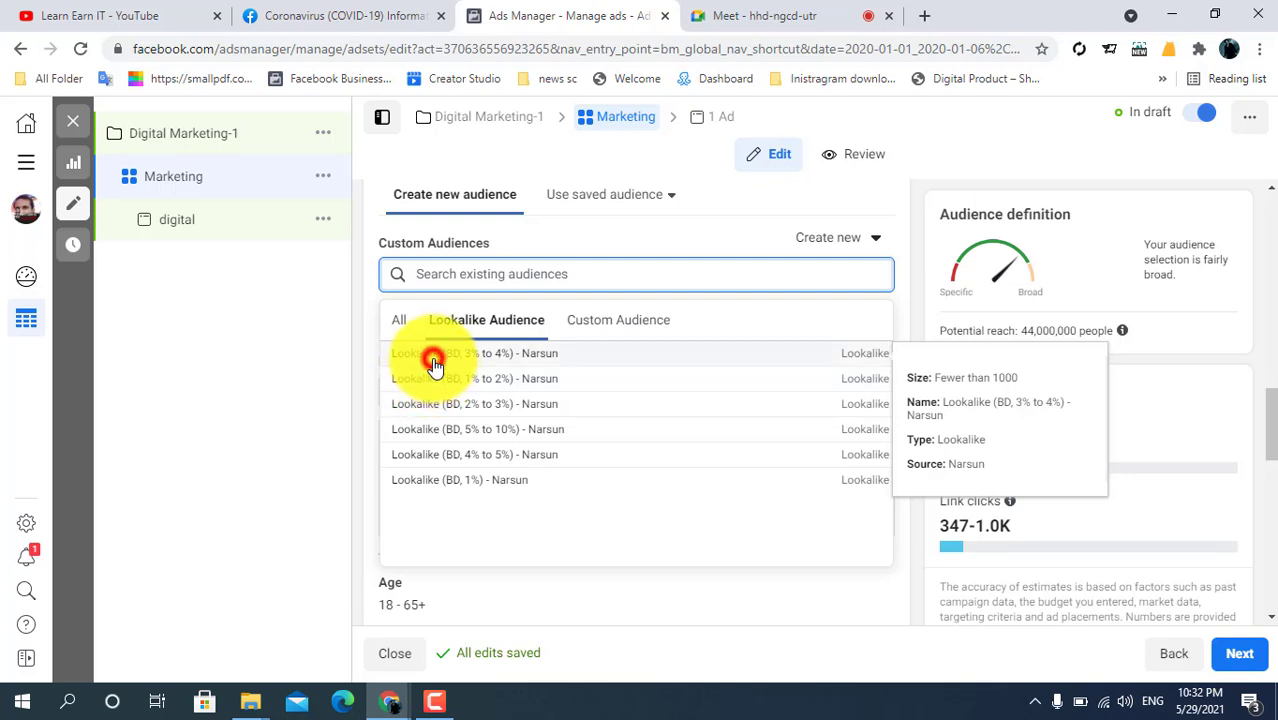
left_click(435, 360)
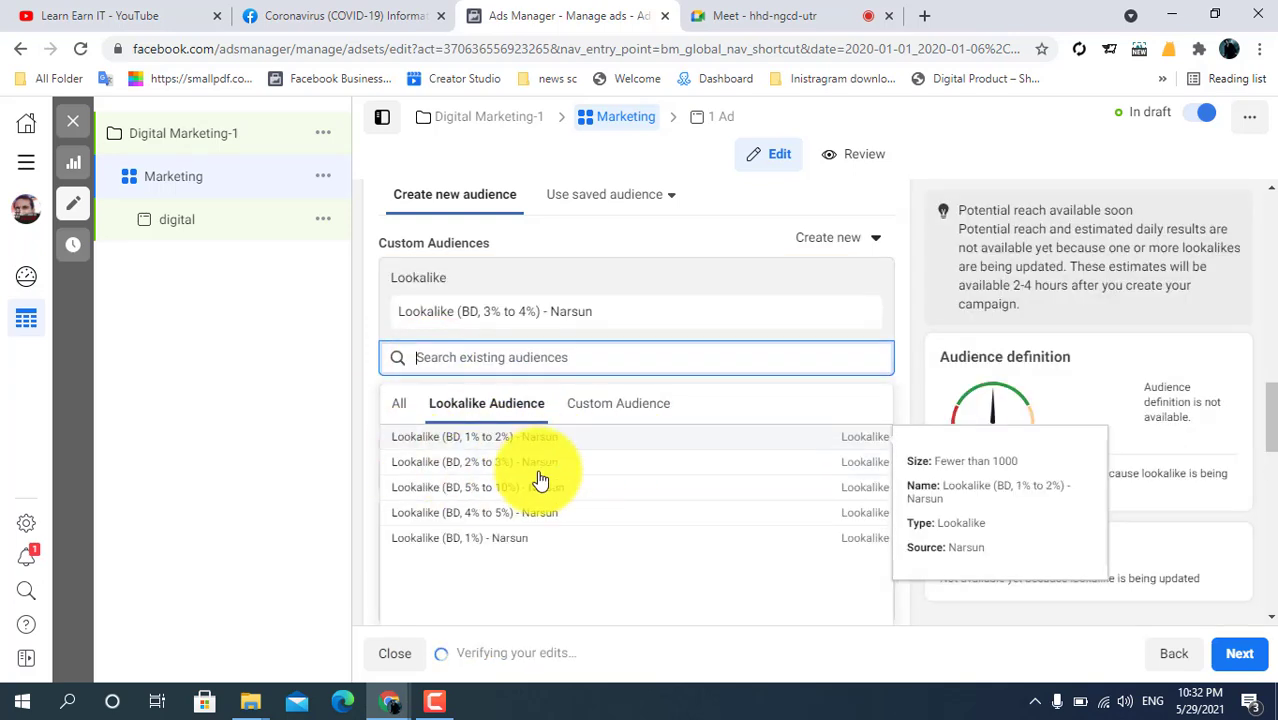
left_click(910, 318)
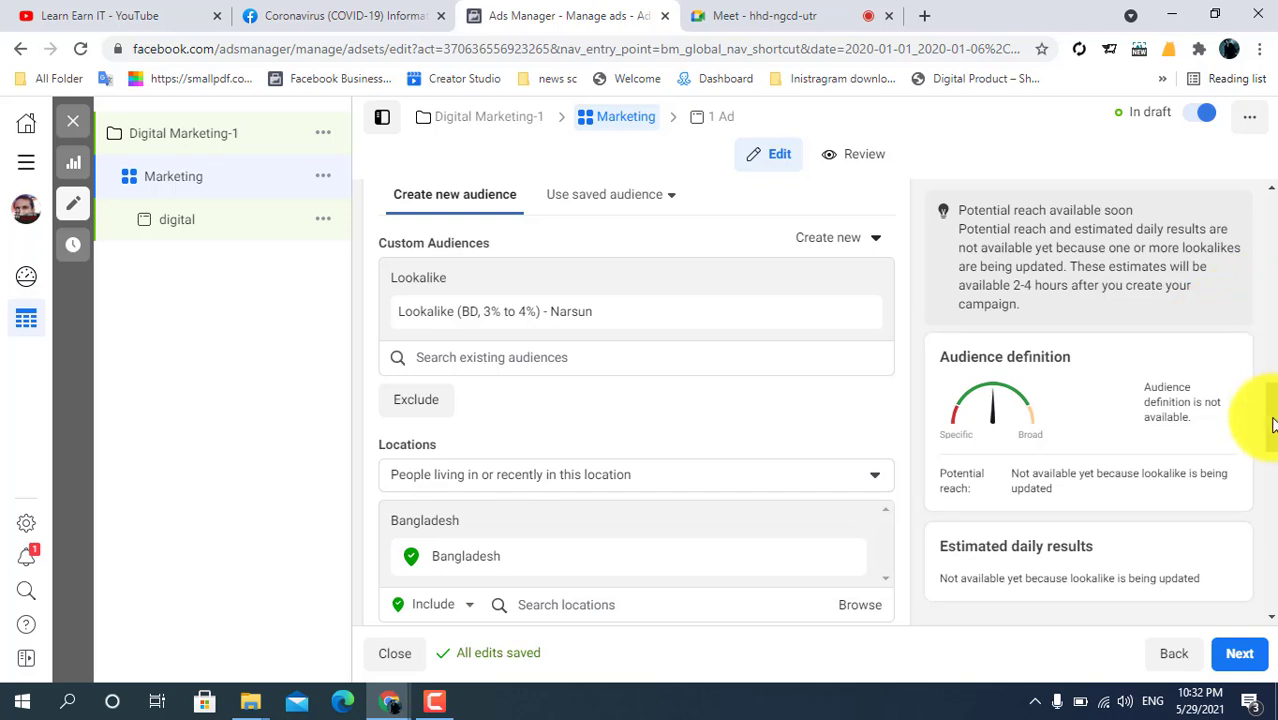
Reset the Marketing ad set's start date to today.
left_click_drag(1272, 425, 1268, 475)
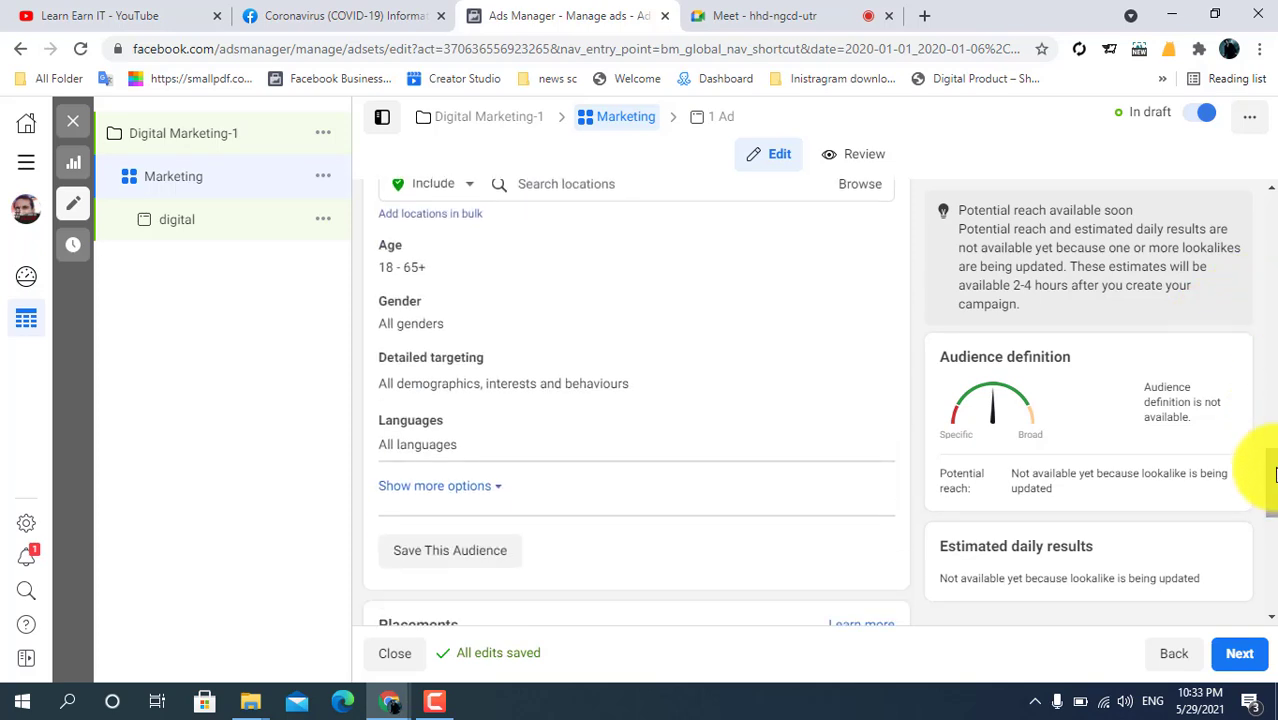
left_click_drag(1268, 485, 1265, 360)
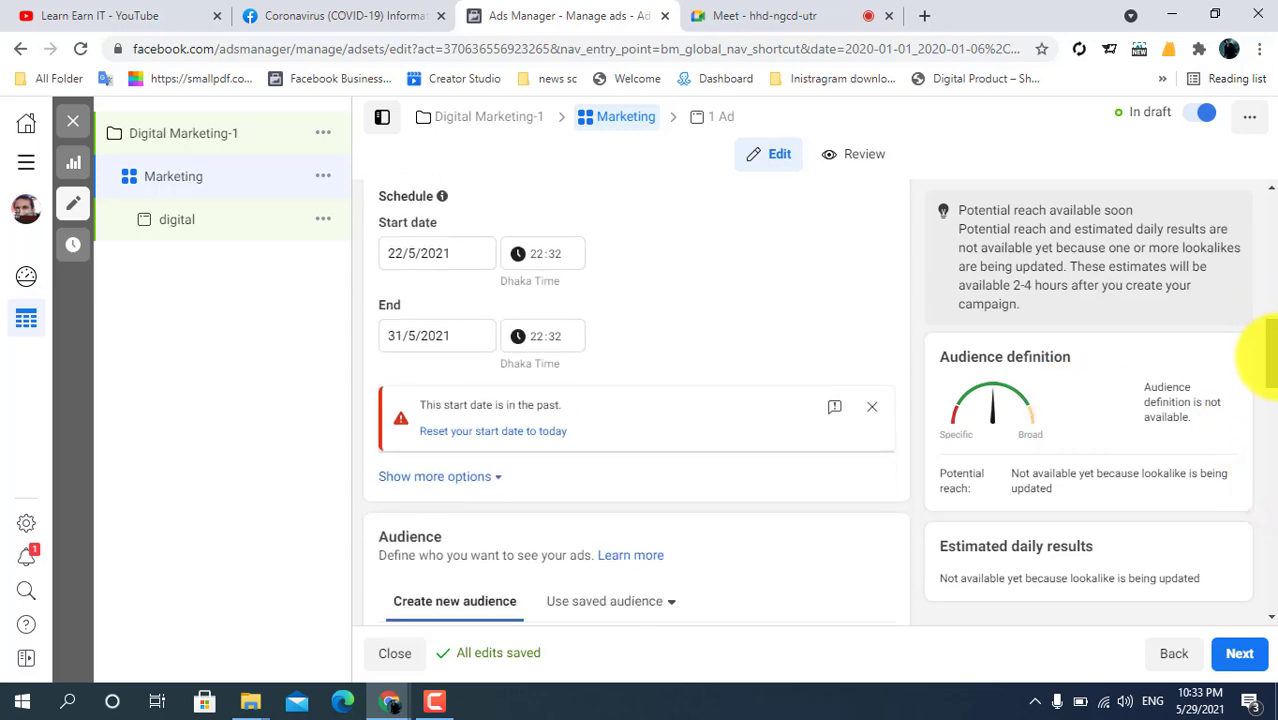
left_click(458, 432)
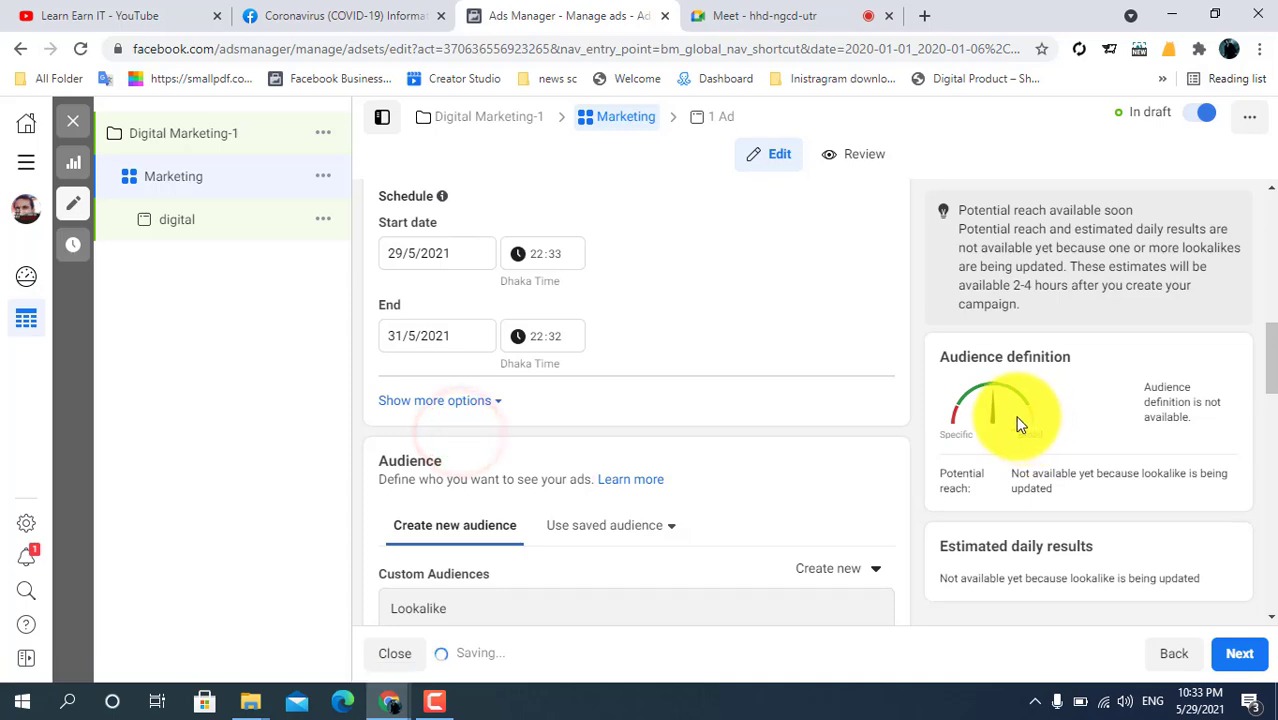
Open the "digital" ad and review its format, description and website destination settings.
left_click_drag(1268, 372, 1257, 651)
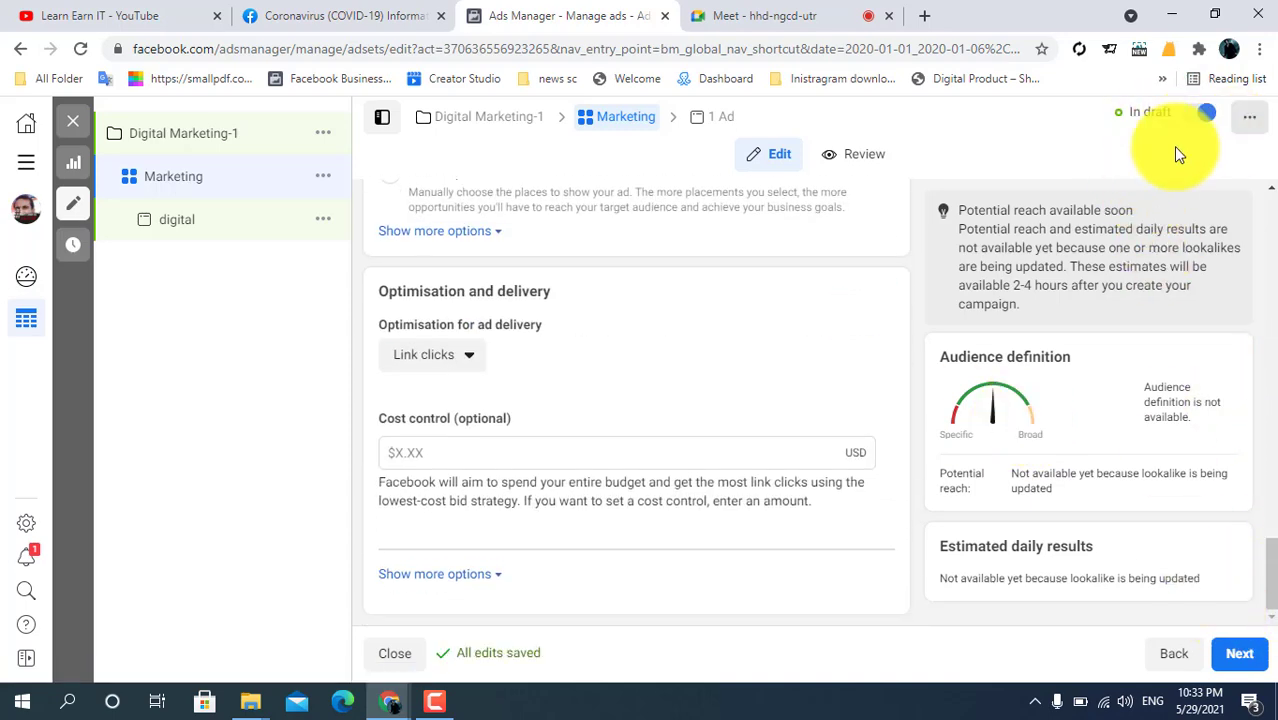
left_click(177, 222)
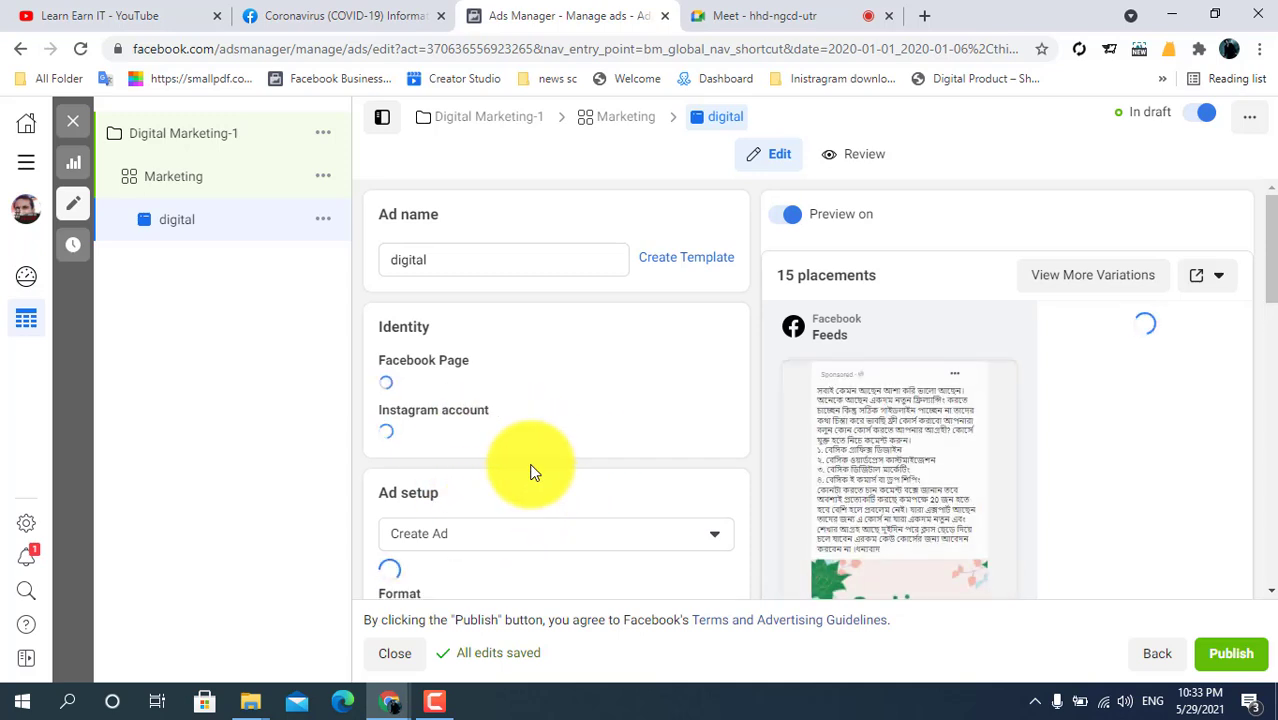
left_click_drag(1272, 272, 1275, 312)
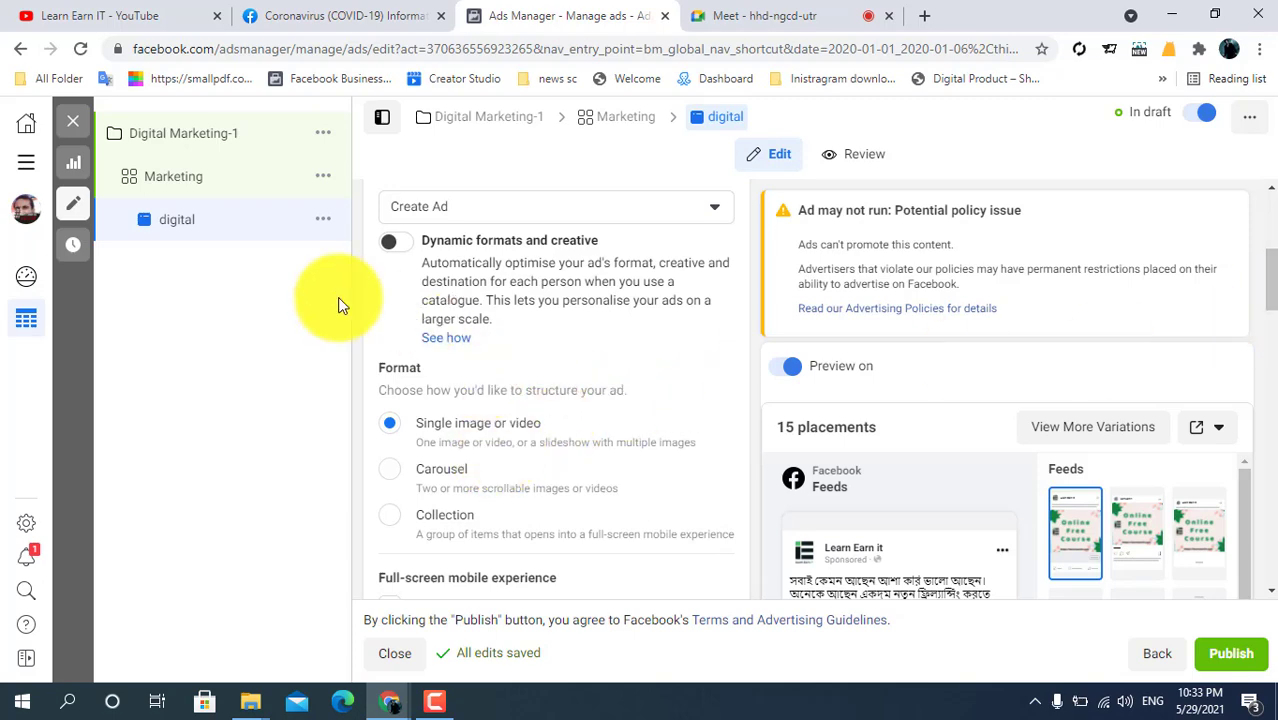
left_click_drag(1268, 280, 1273, 455)
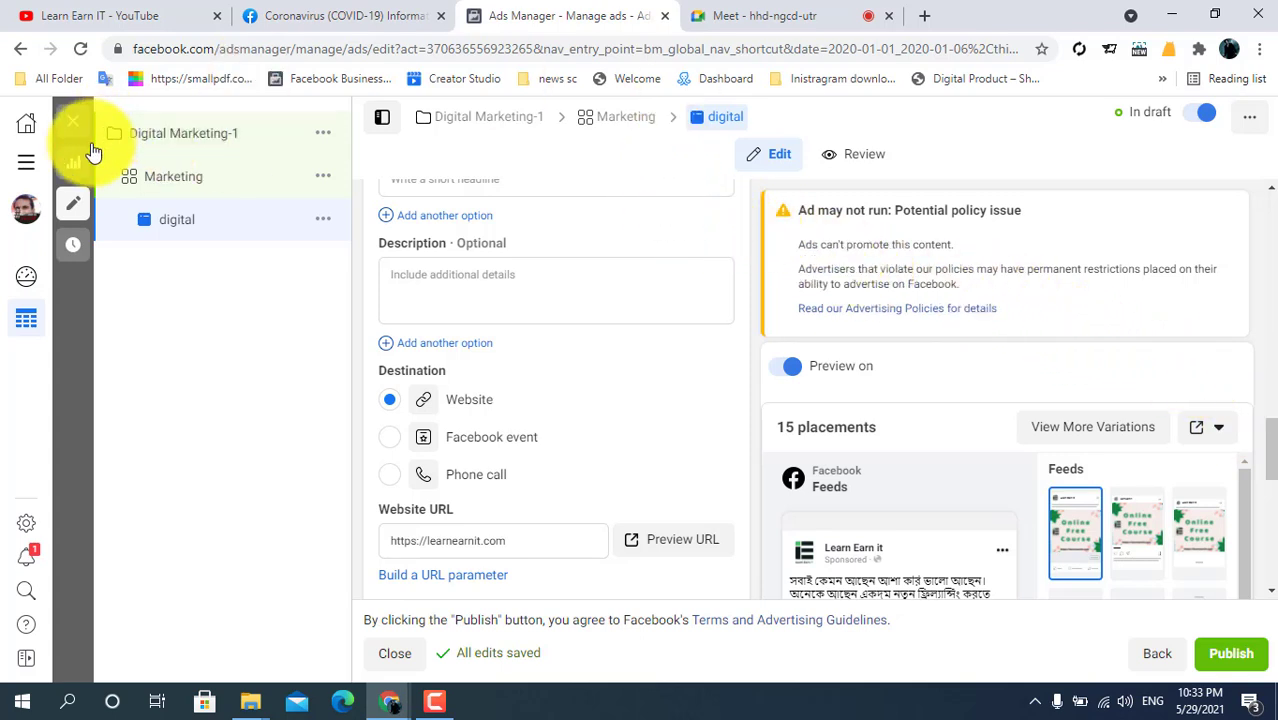
Change the Digital Marketing-1 campaign's objective to Conversions and accept the resulting settings change.
left_click(195, 136)
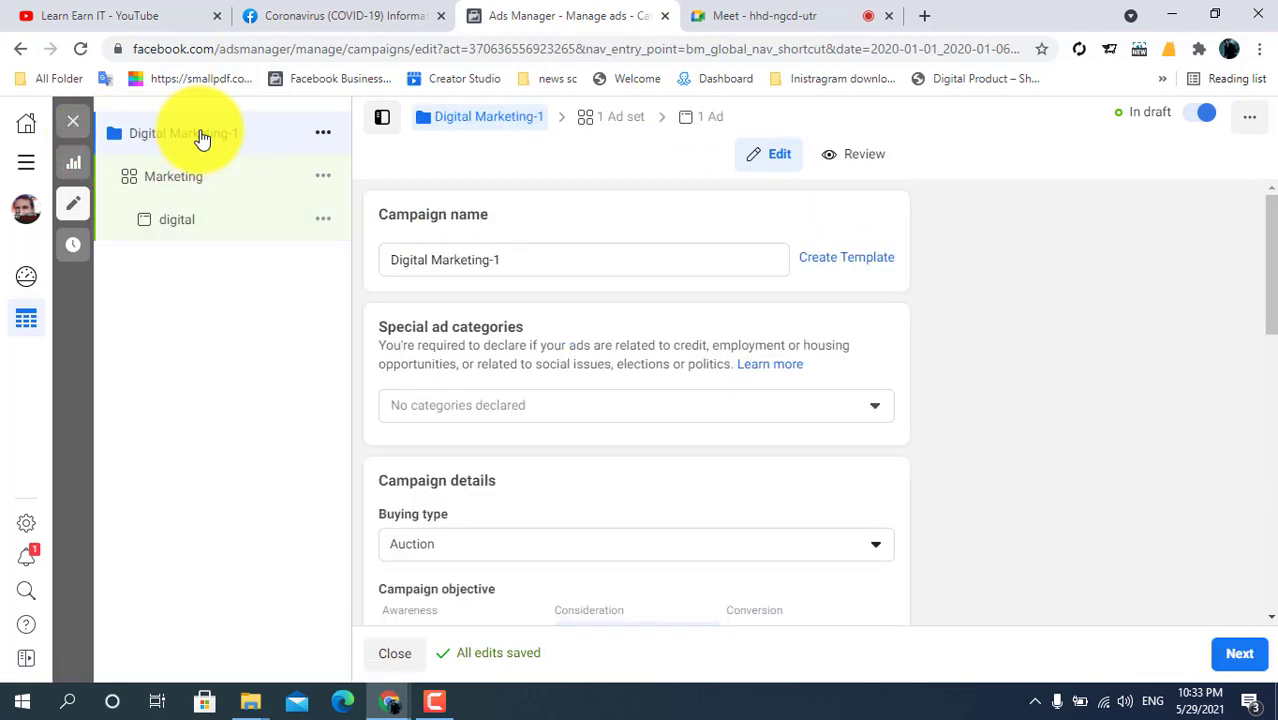
scroll(1275, 255, "down", 3)
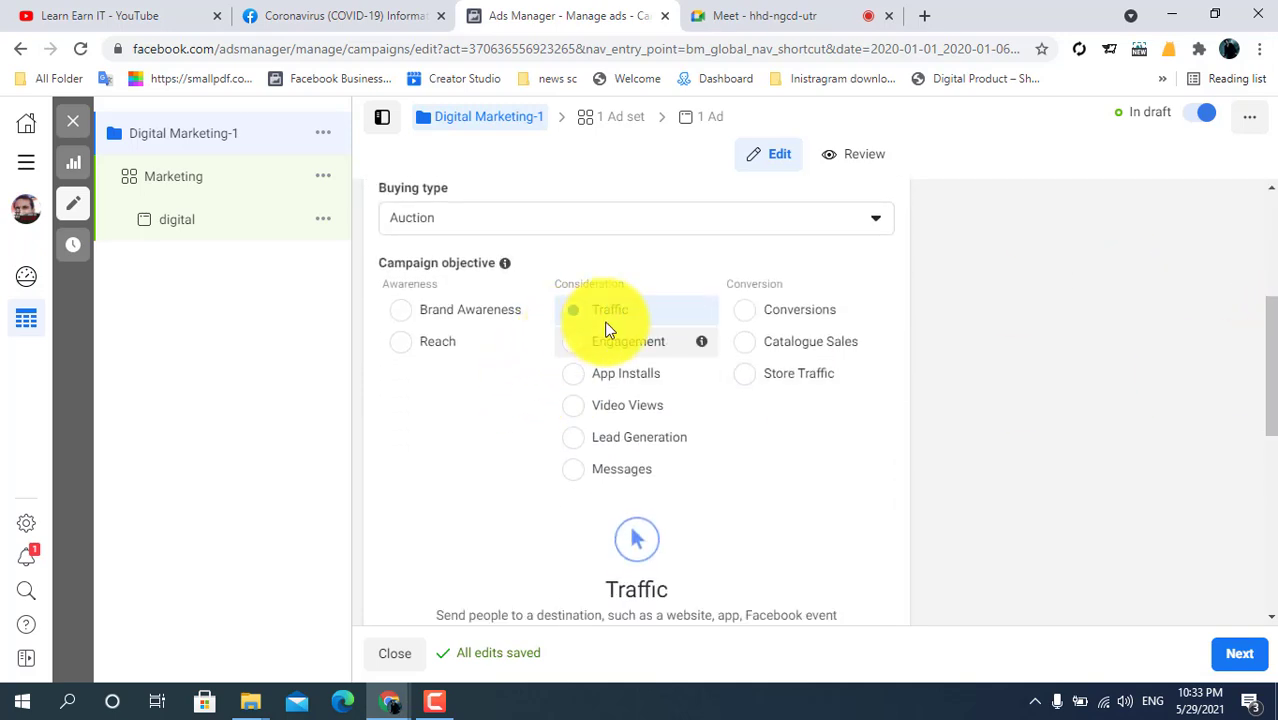
left_click(763, 318)
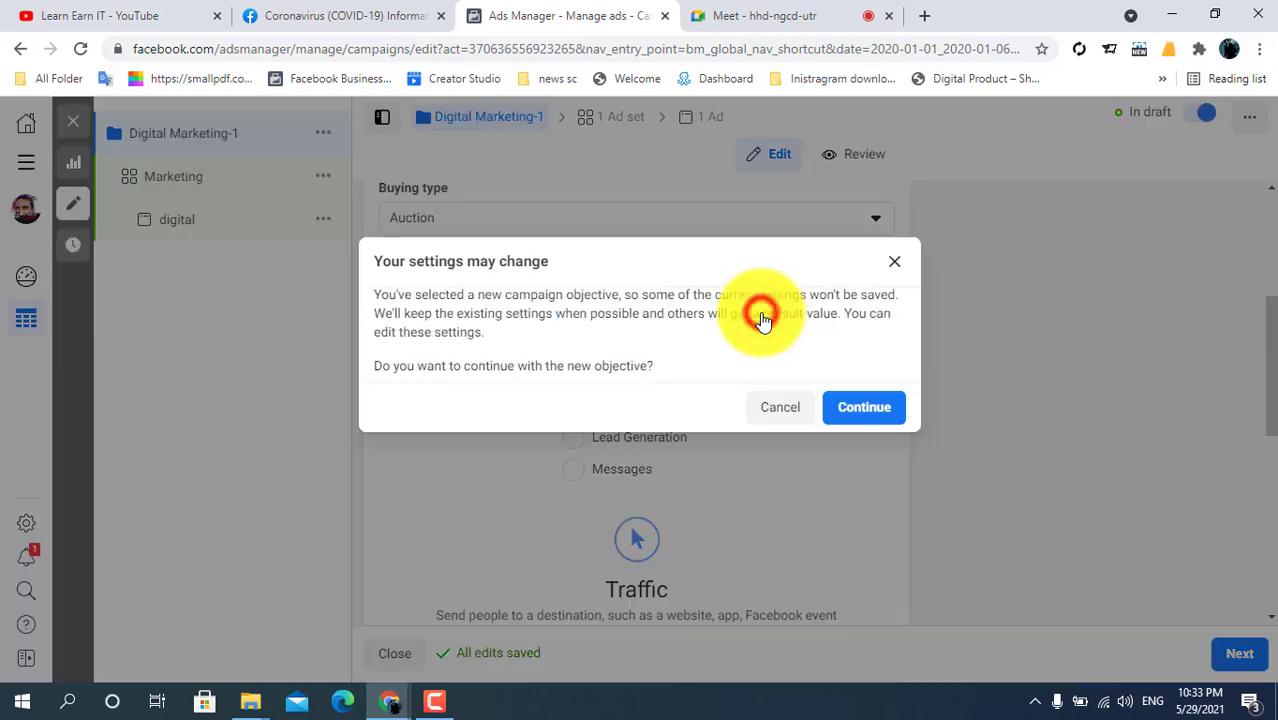
left_click(876, 407)
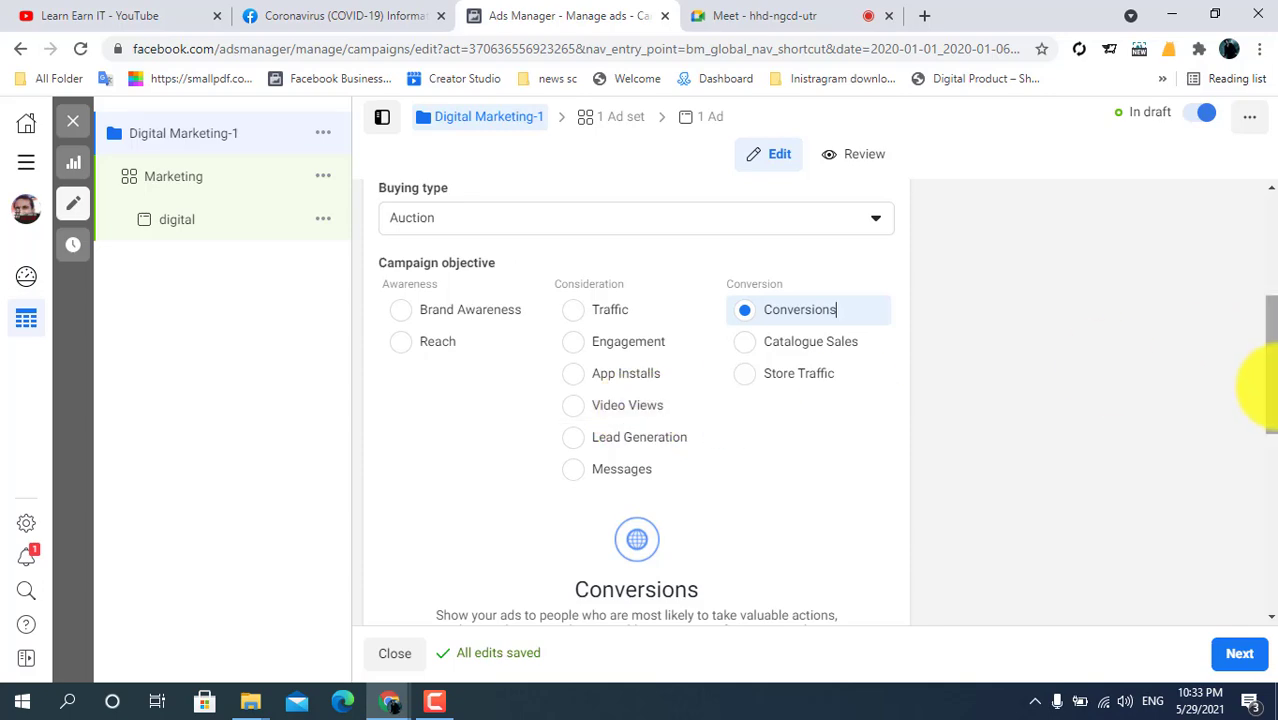
Review the special ad category choices and the buying type setting of the Digital Marketing-1 campaign without selecting anything.
left_click_drag(1268, 395, 1268, 200)
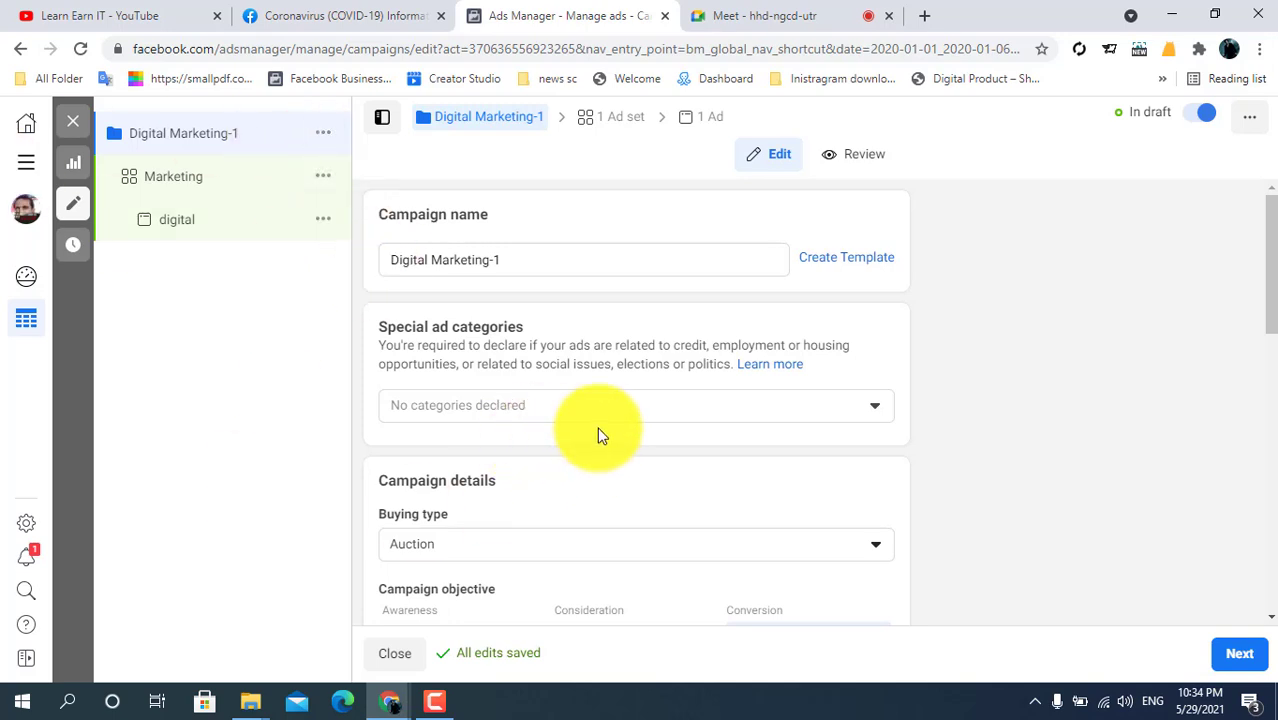
left_click(699, 402)
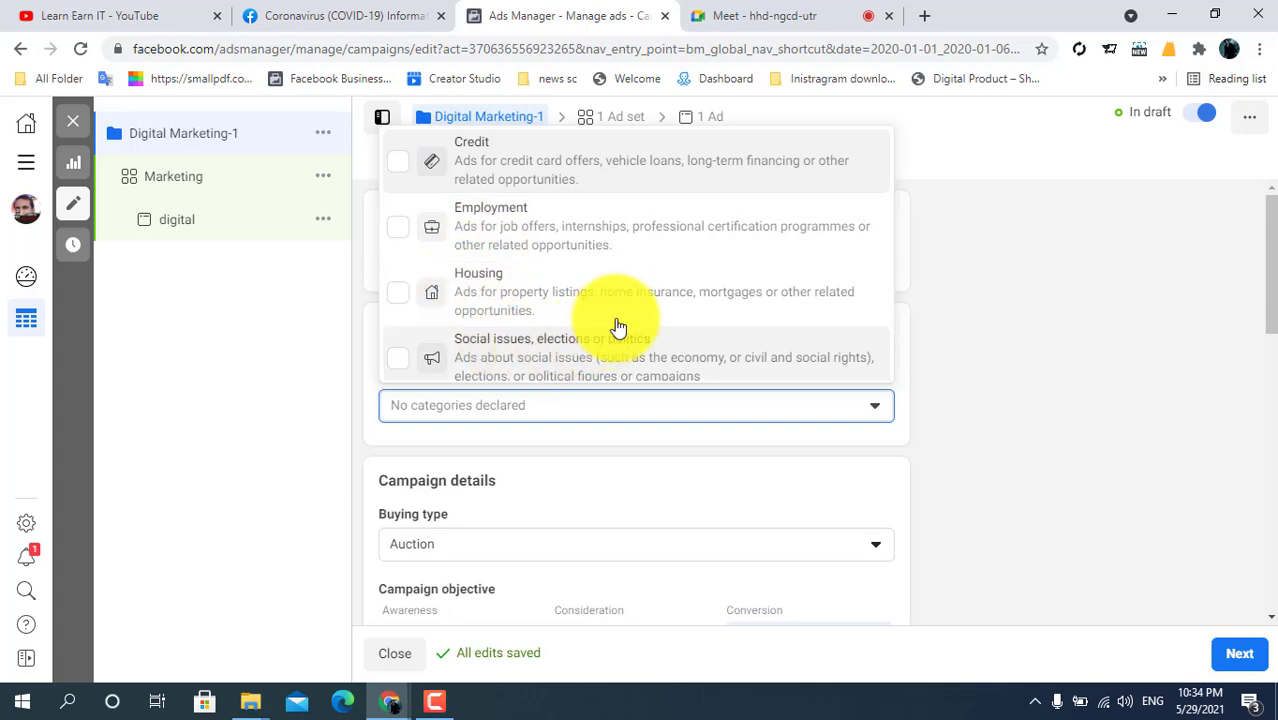
left_click(1110, 328)
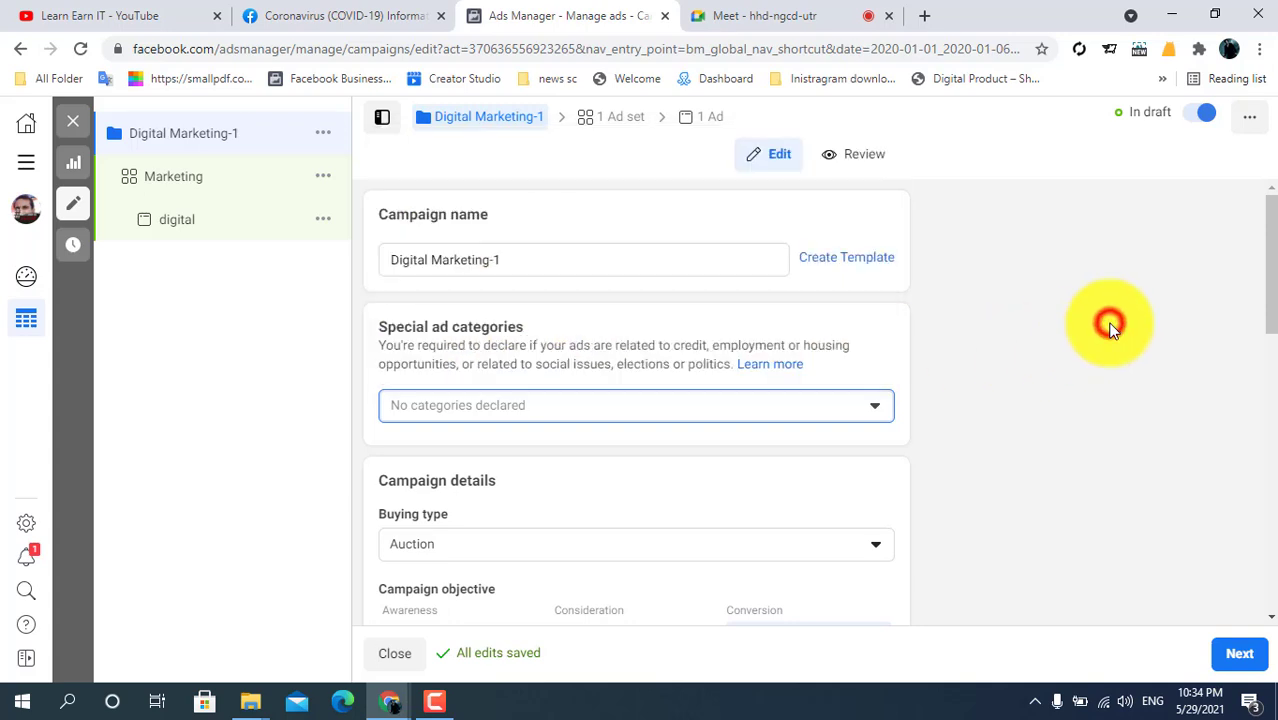
left_click(563, 410)
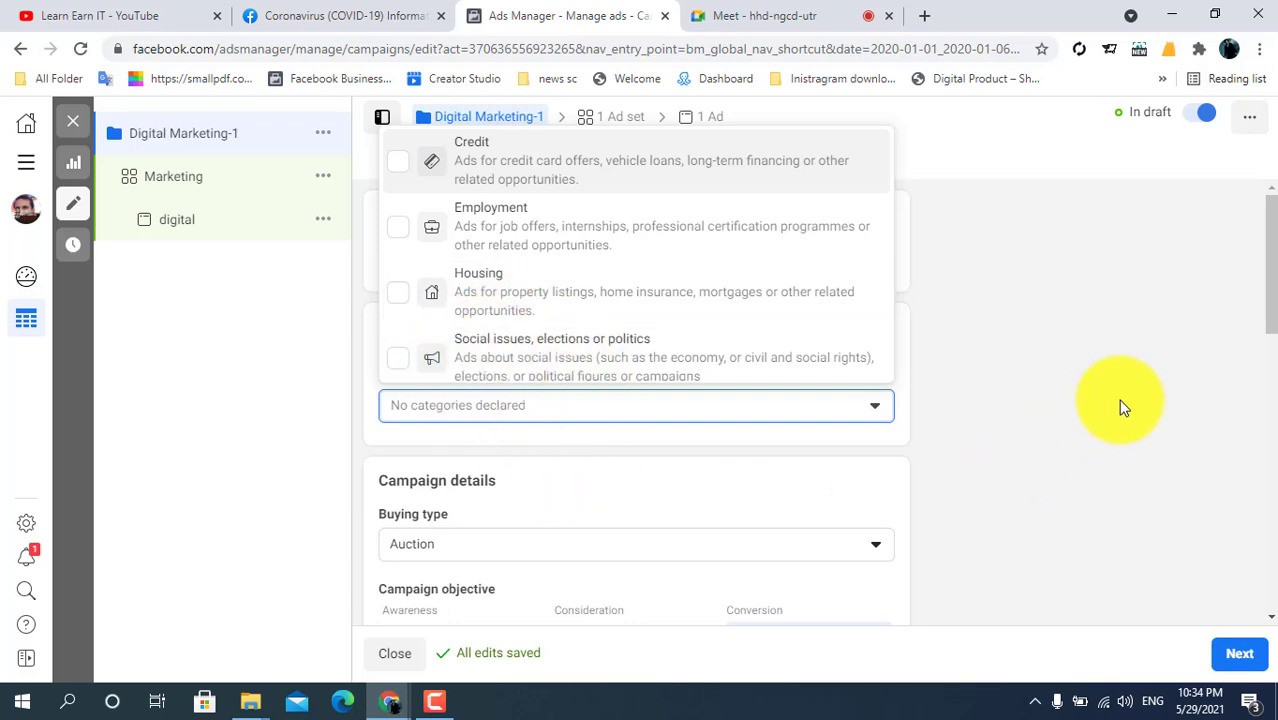
left_click(1120, 399)
left_click(630, 551)
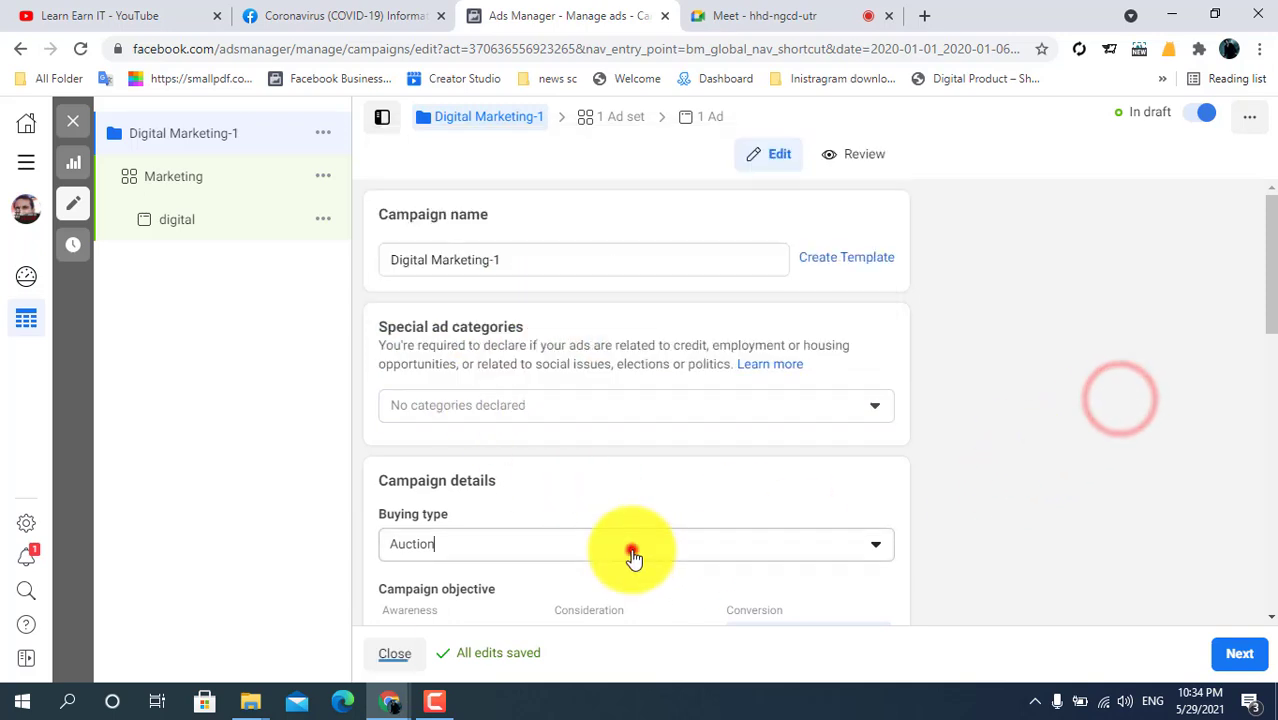
left_click(1013, 441)
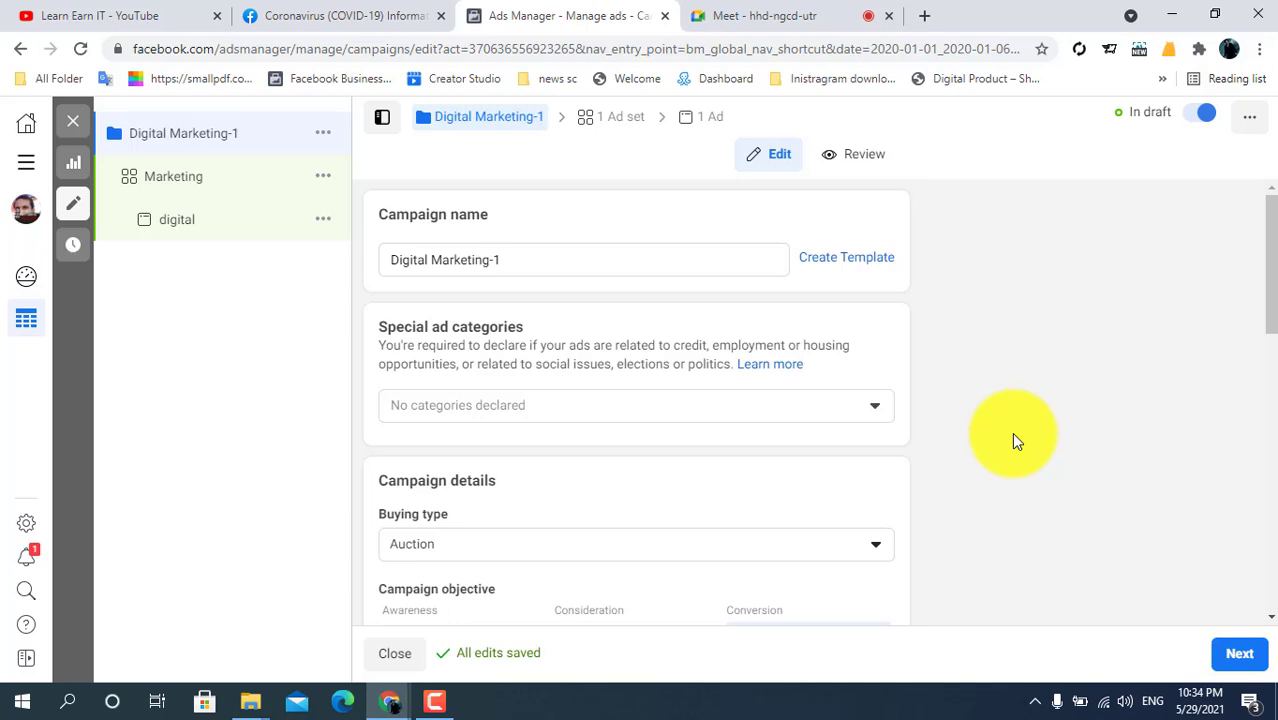
Close the Digital Marketing-1 campaign editor and open the Audiences tool.
left_click(80, 119)
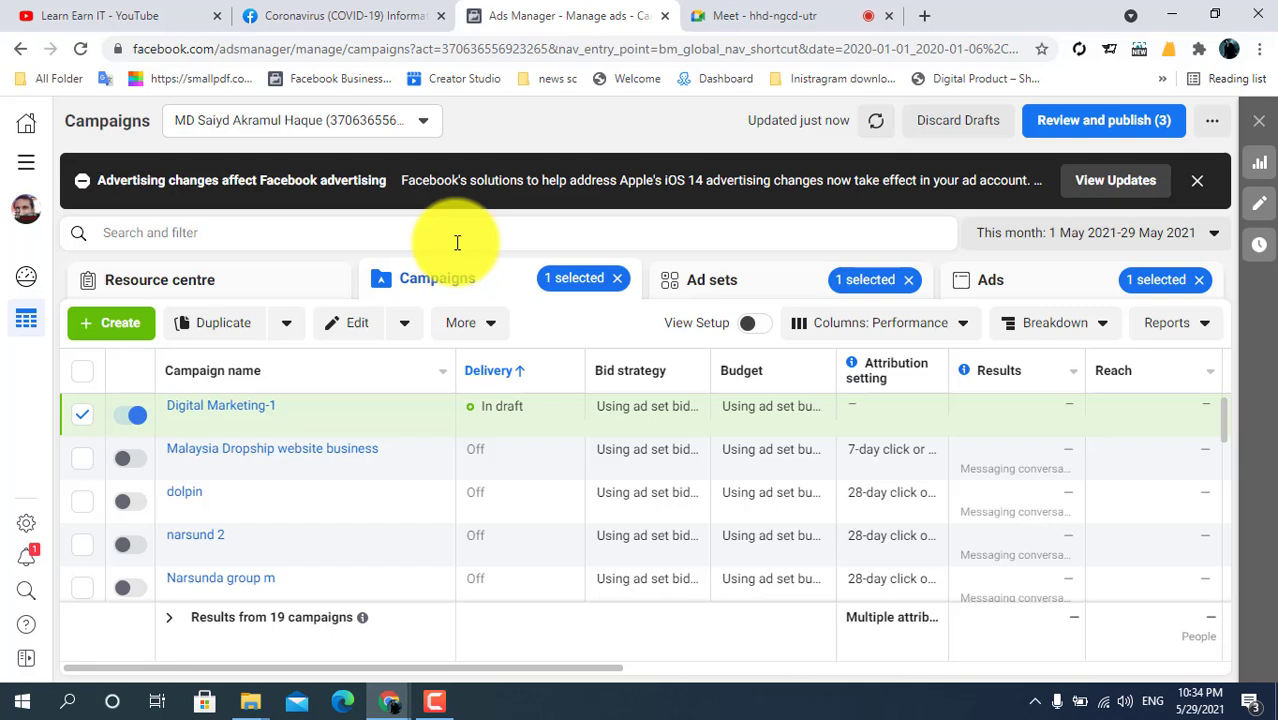
left_click(436, 702)
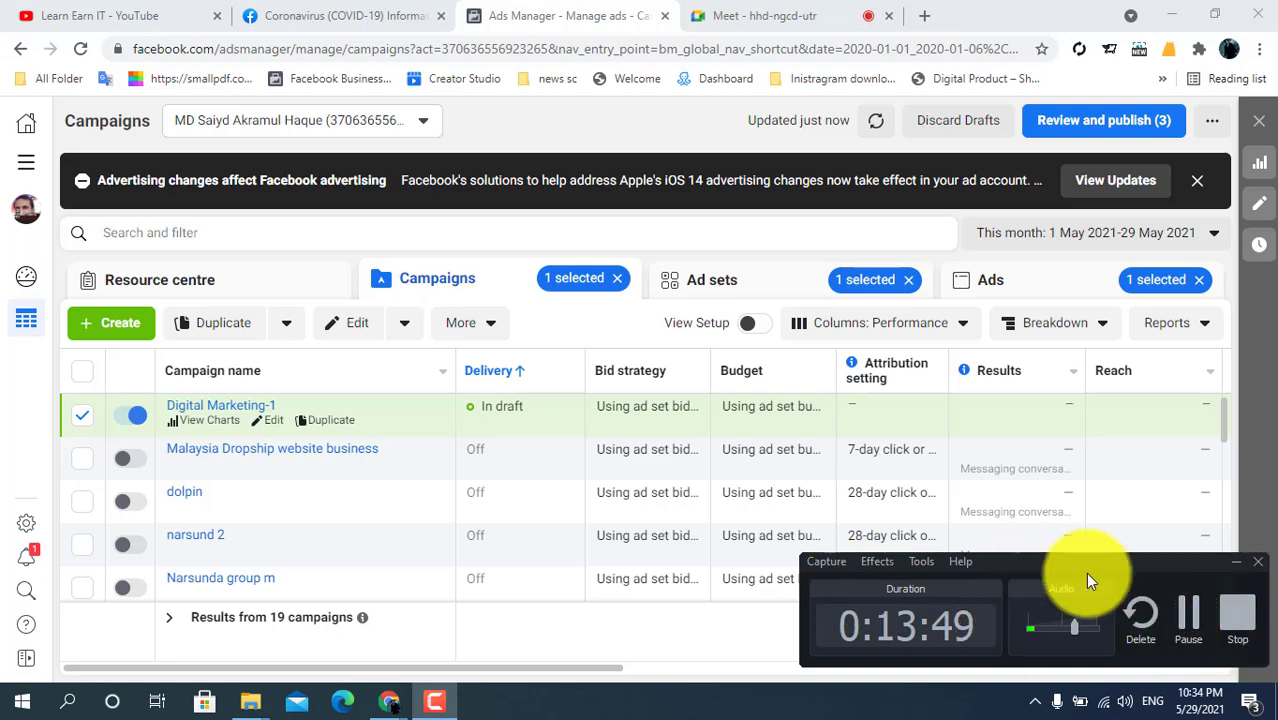
left_click(1236, 561)
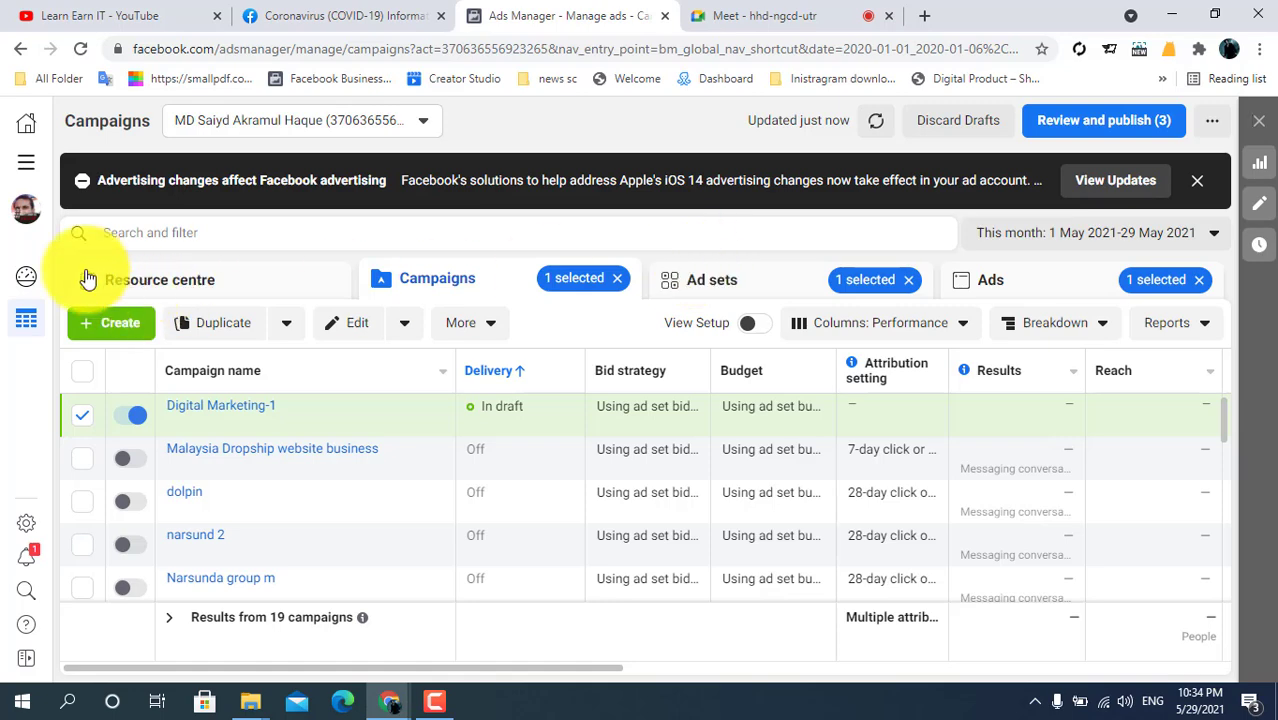
left_click(26, 162)
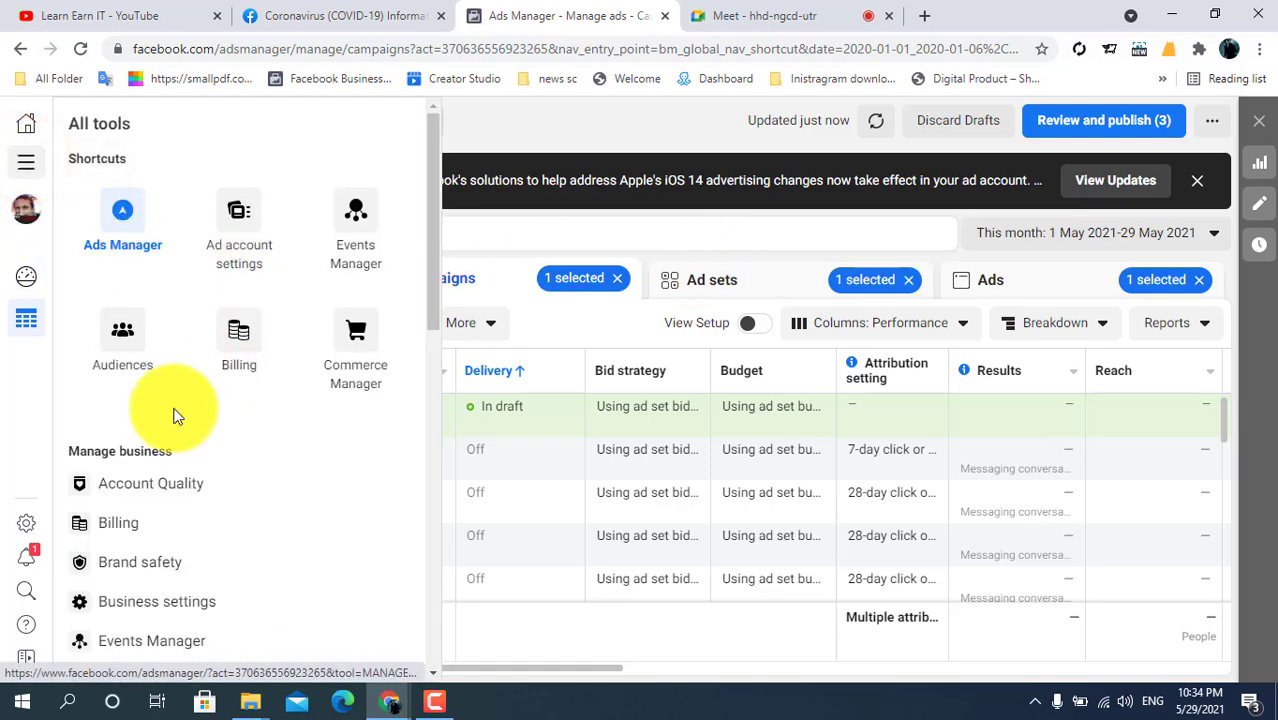
left_click(122, 358)
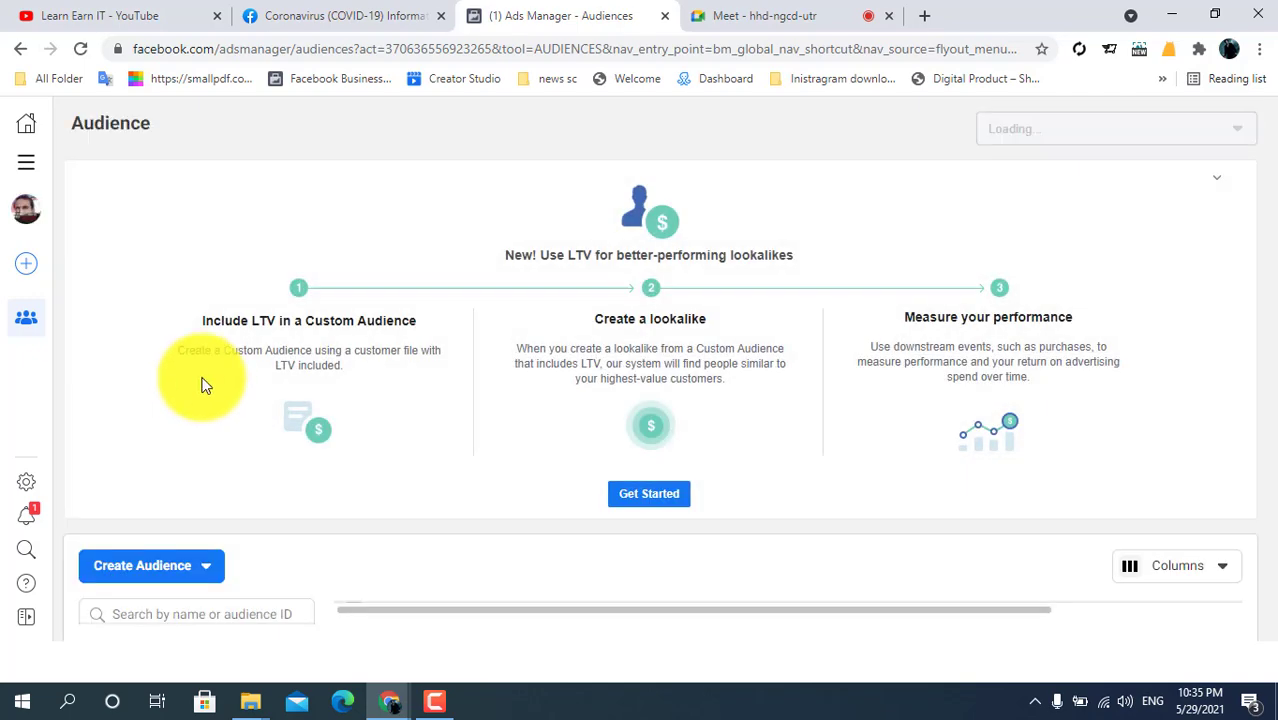
Examine the customer list upload form and the available Custom Audience sources, and return to the Audience page.
left_click(636, 507)
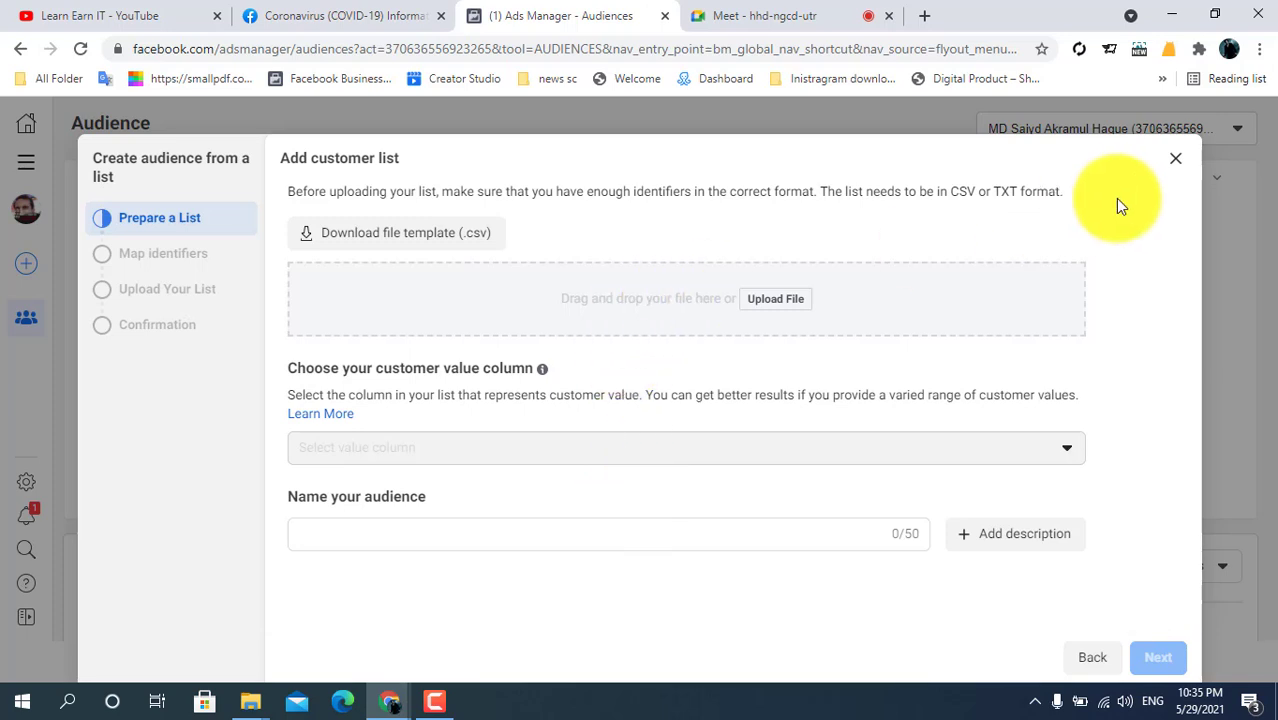
left_click(1175, 158)
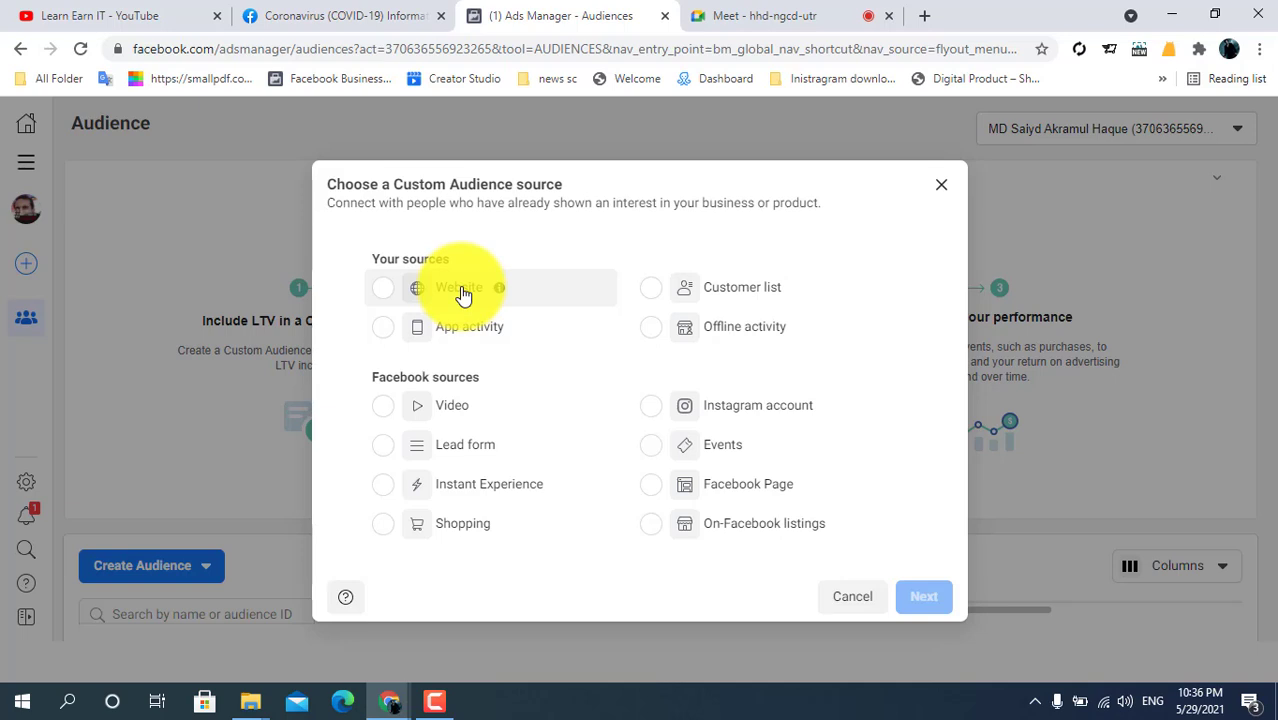
left_click(940, 196)
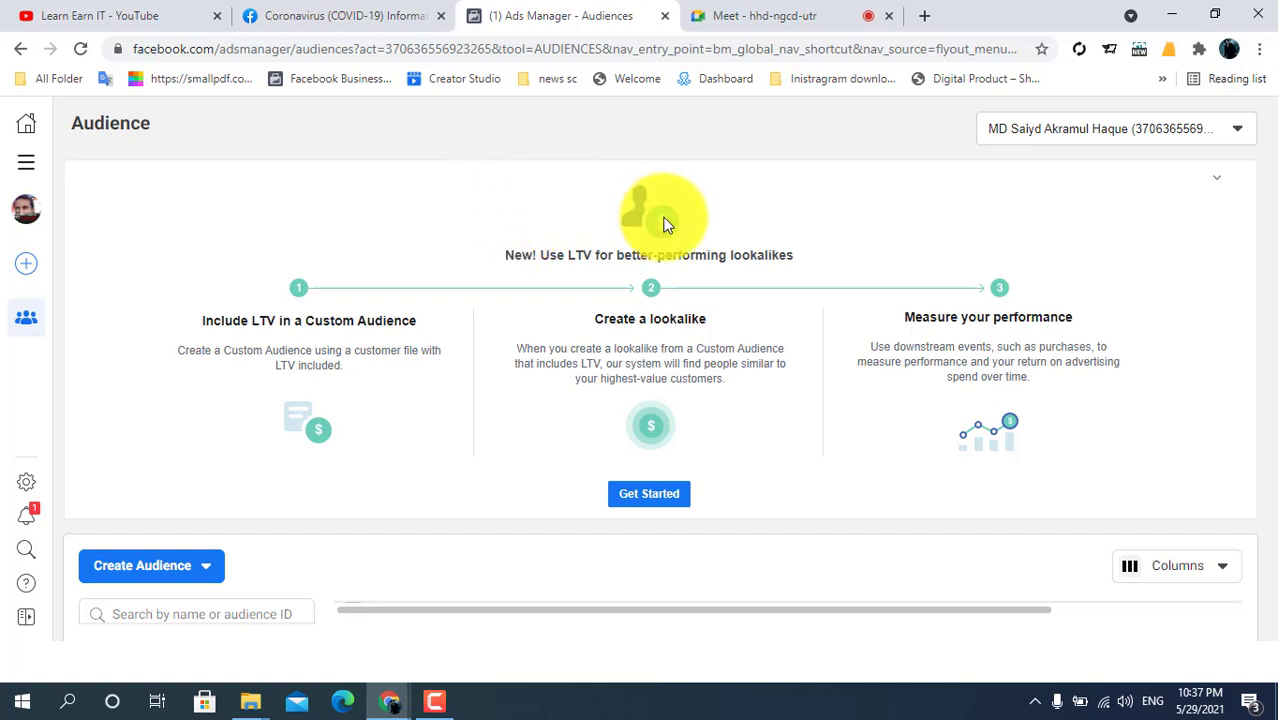
Reopen the customer list form and review its file format requirements and downloadable CSV template.
left_click(655, 489)
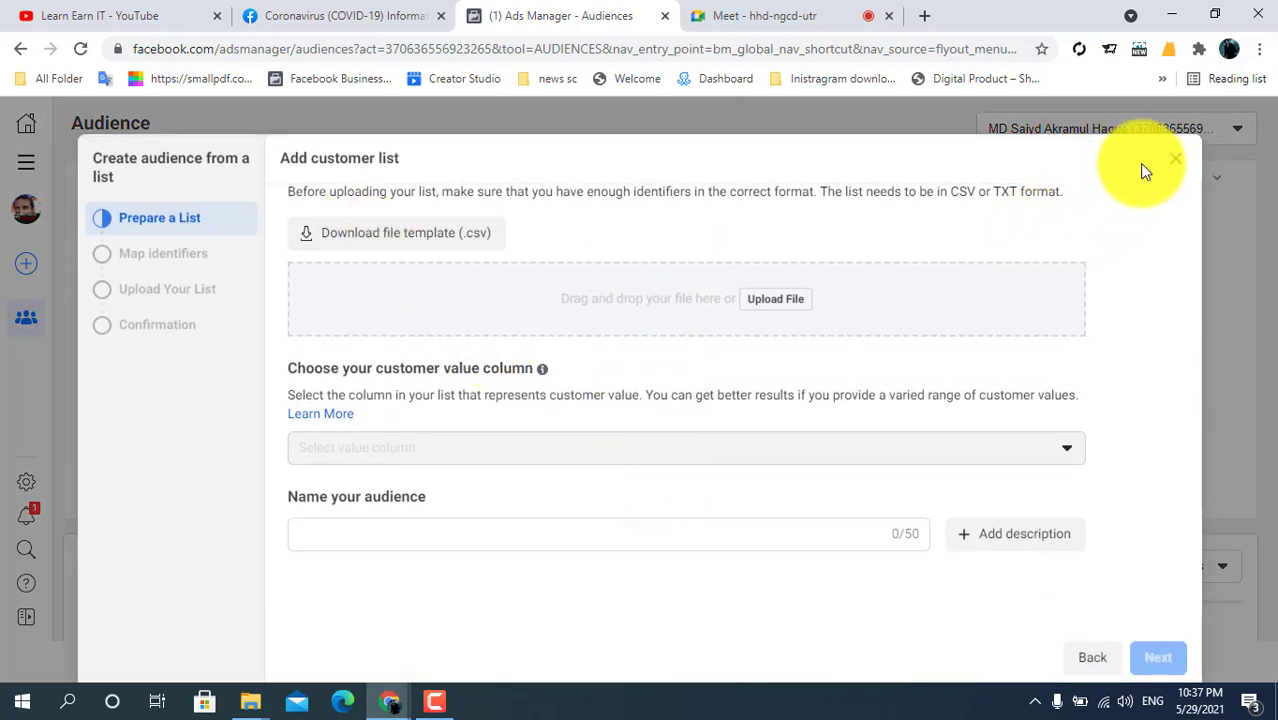
left_click(1172, 158)
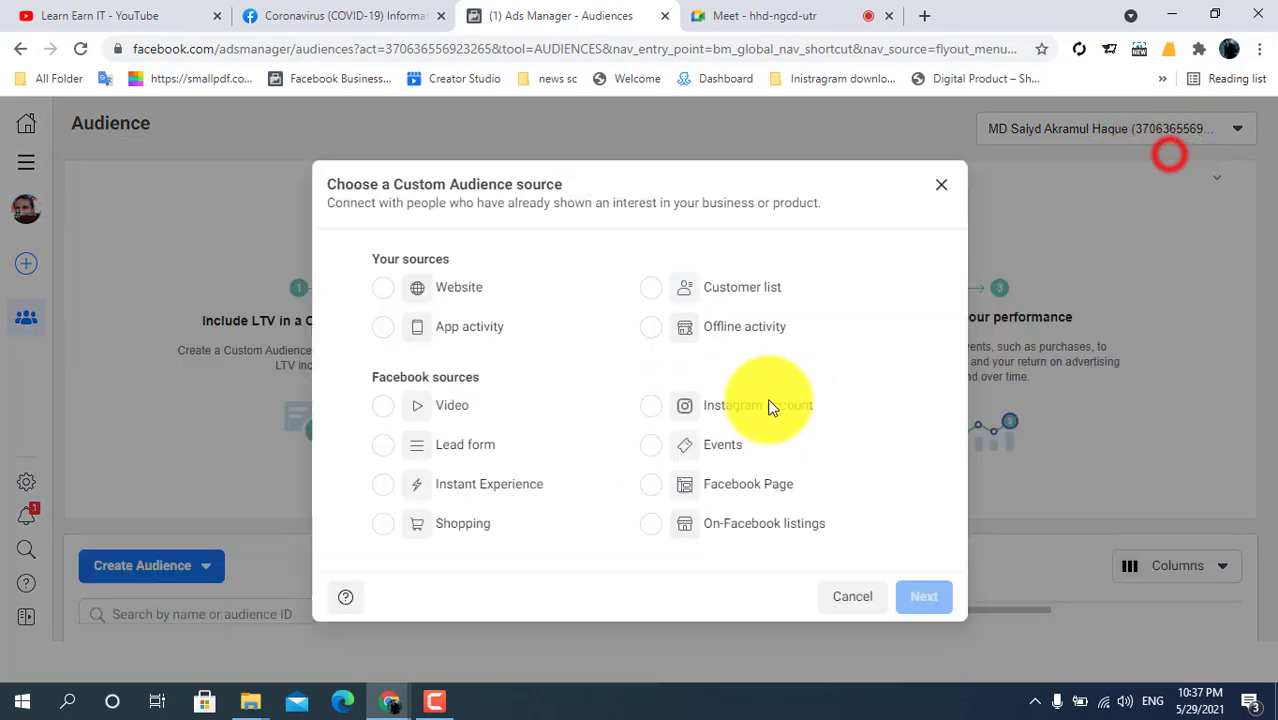
left_click(945, 184)
left_click(649, 497)
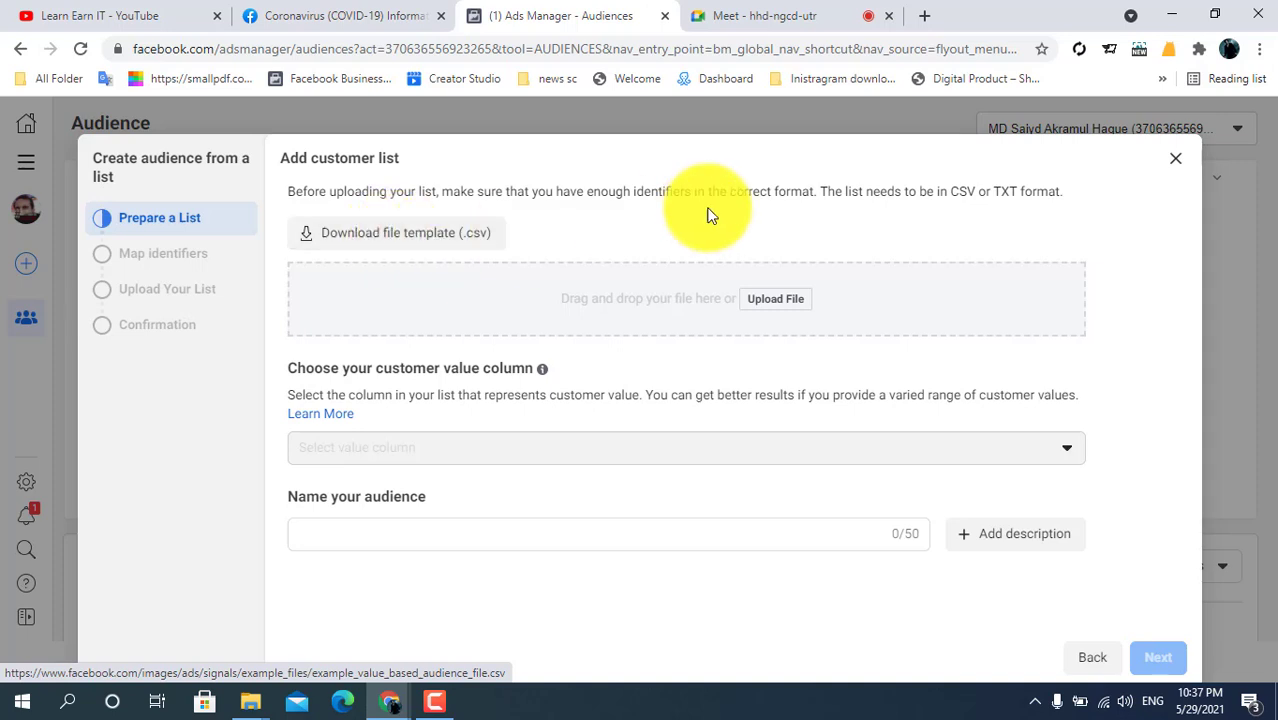
left_click(1175, 162)
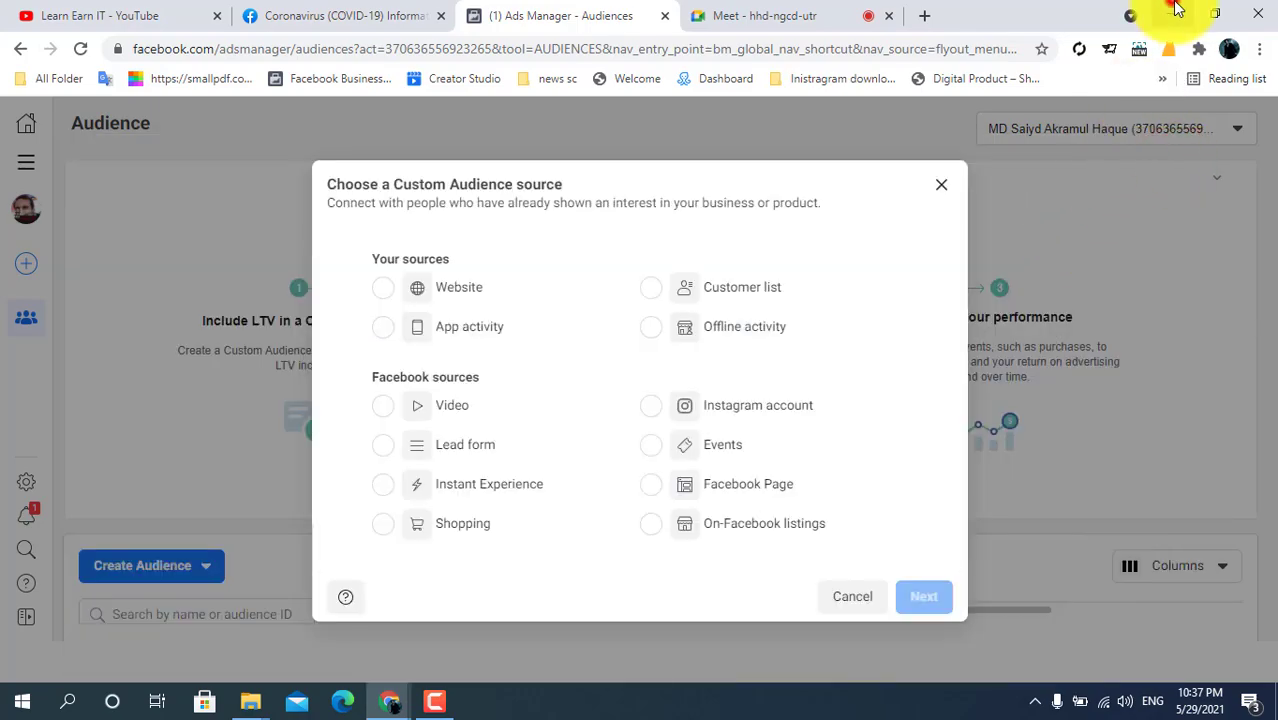
Open example_value_based_audience_file (1) from the Downloads folder in Excel and dismiss the Office activation wizard.
left_click(1177, 8)
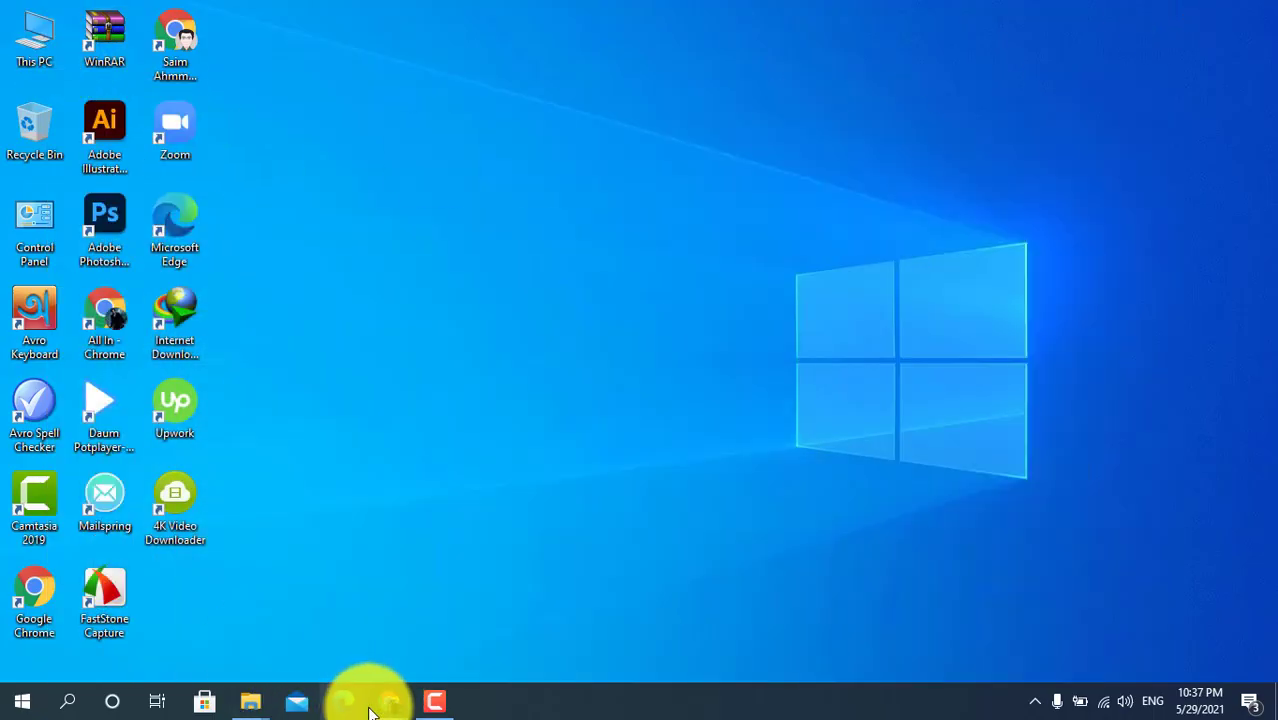
left_click(250, 701)
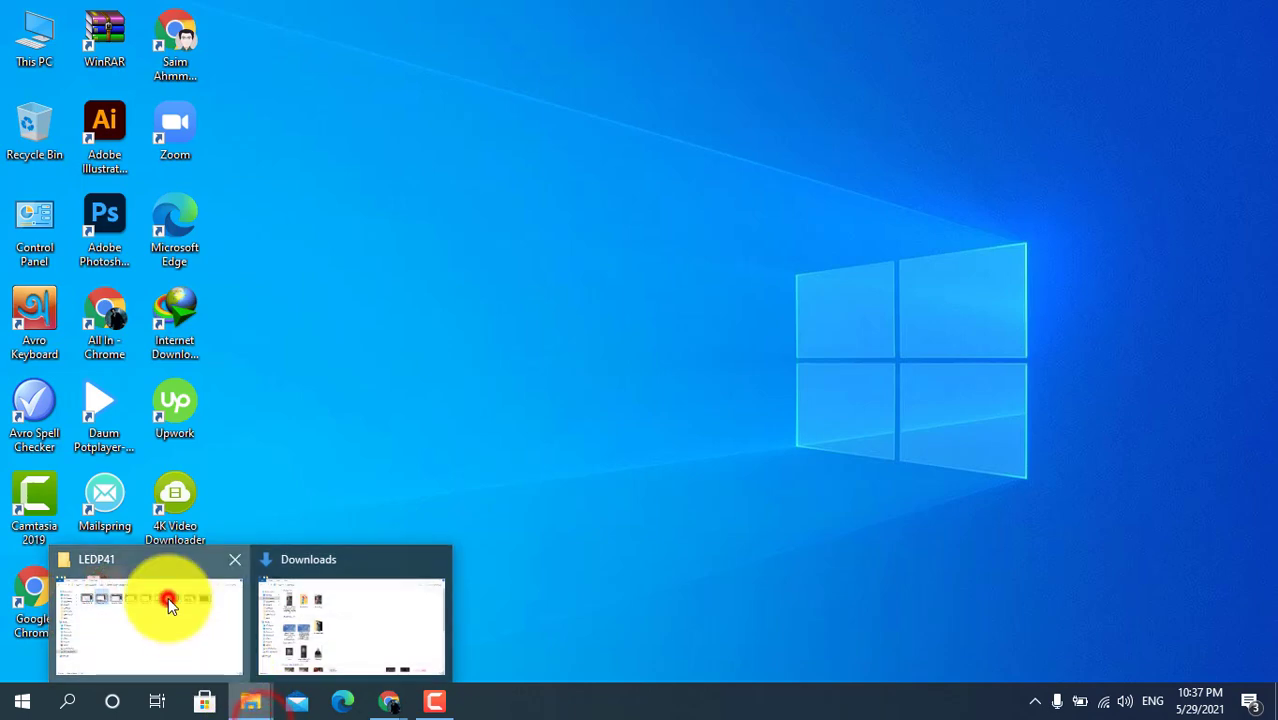
left_click(168, 600)
left_click(65, 155)
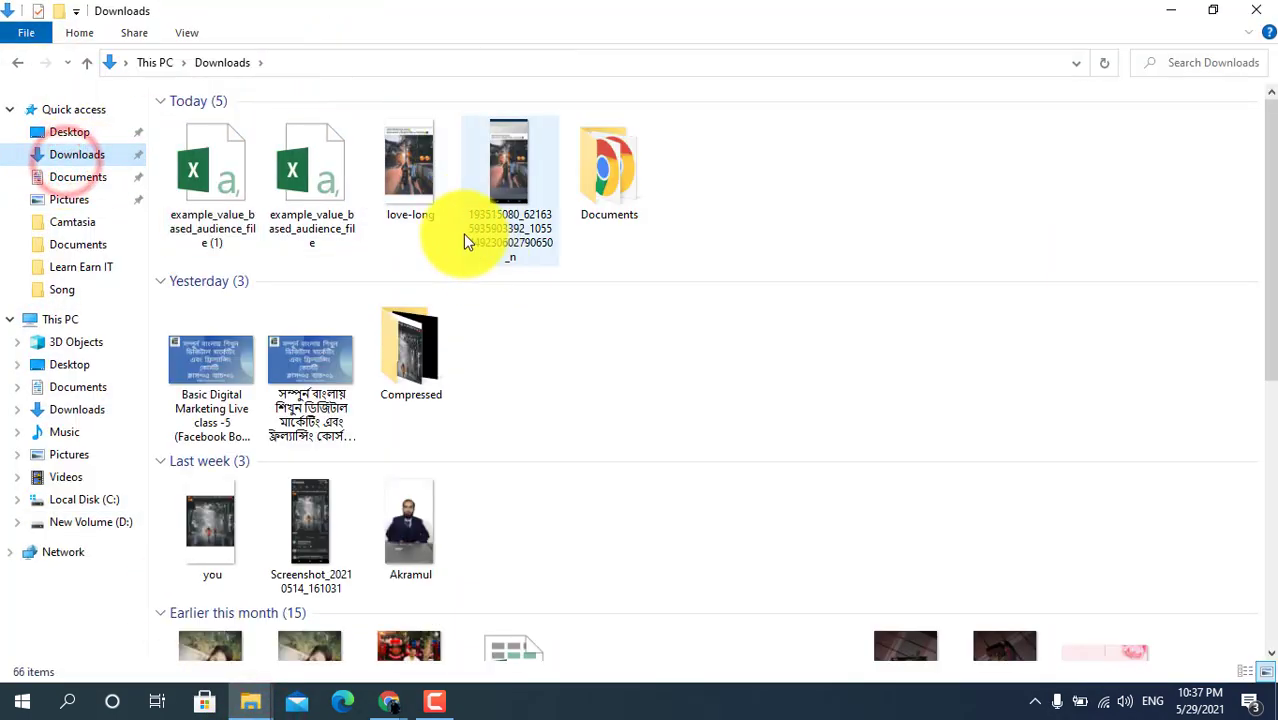
double_click(226, 208)
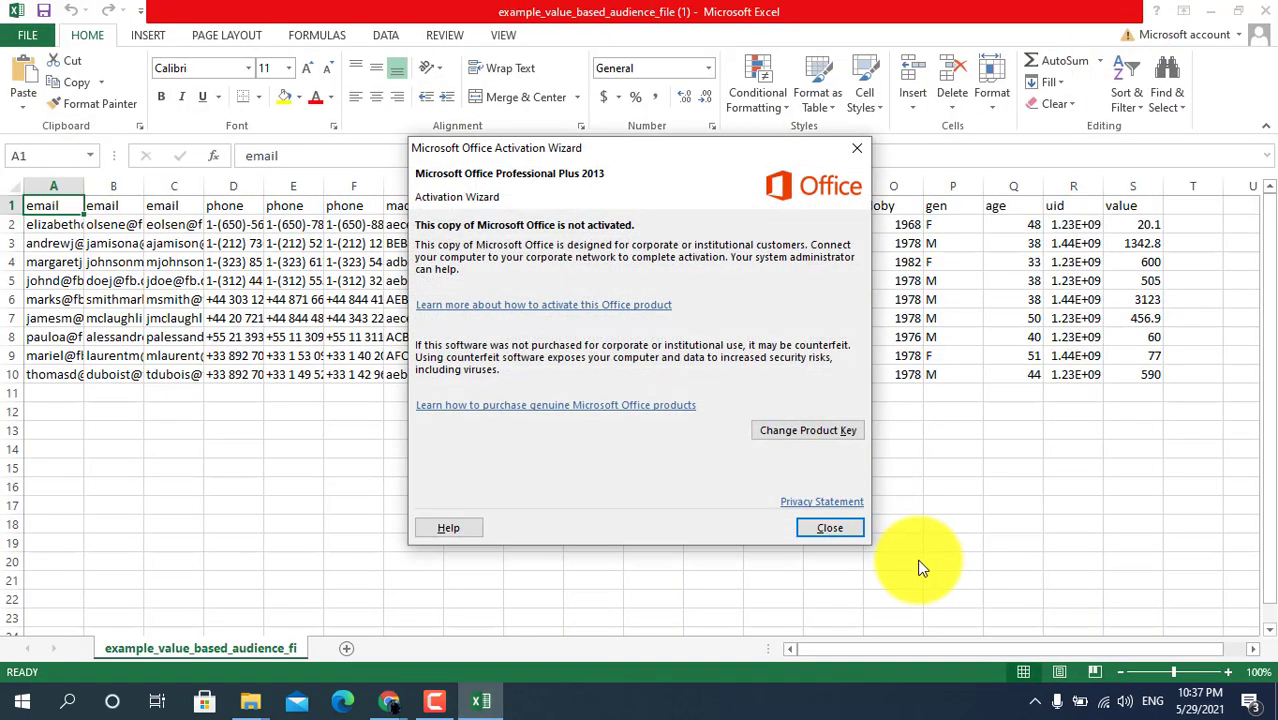
left_click(836, 527)
left_click(838, 522)
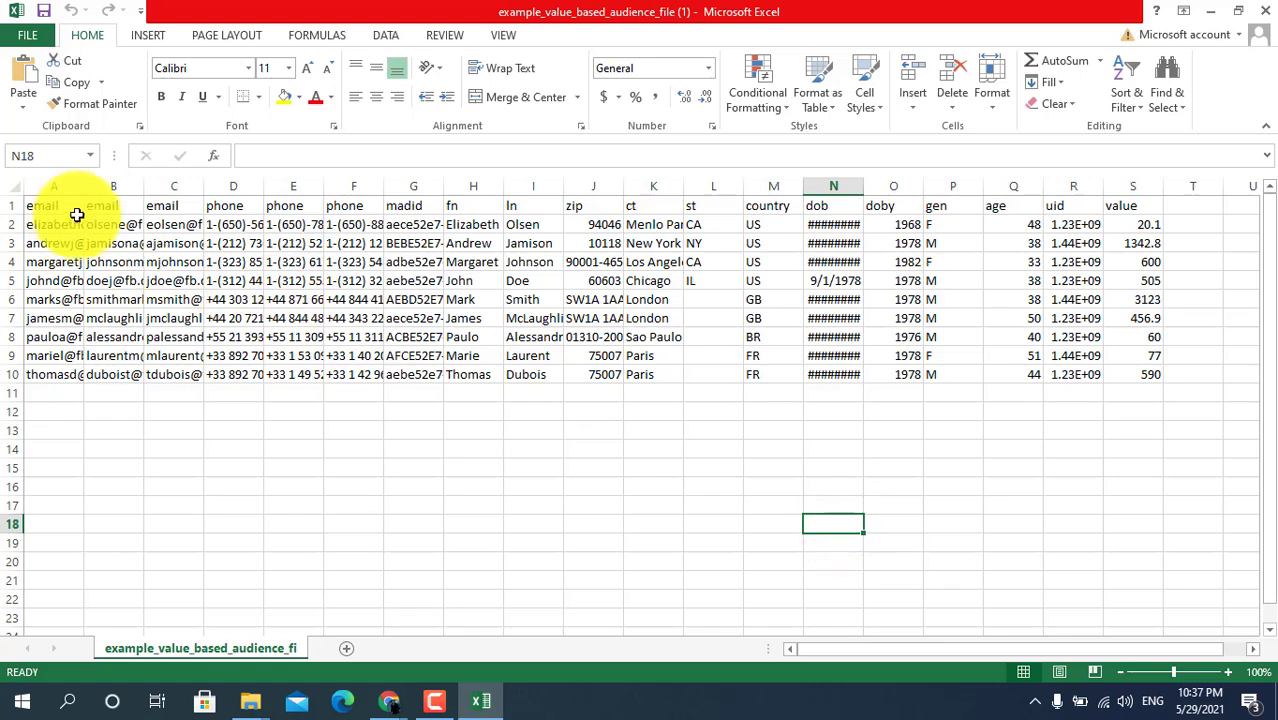
Widen the first two email columns and first phone column, and examine the template's customer fields through the value column.
left_click_drag(84, 188, 197, 212)
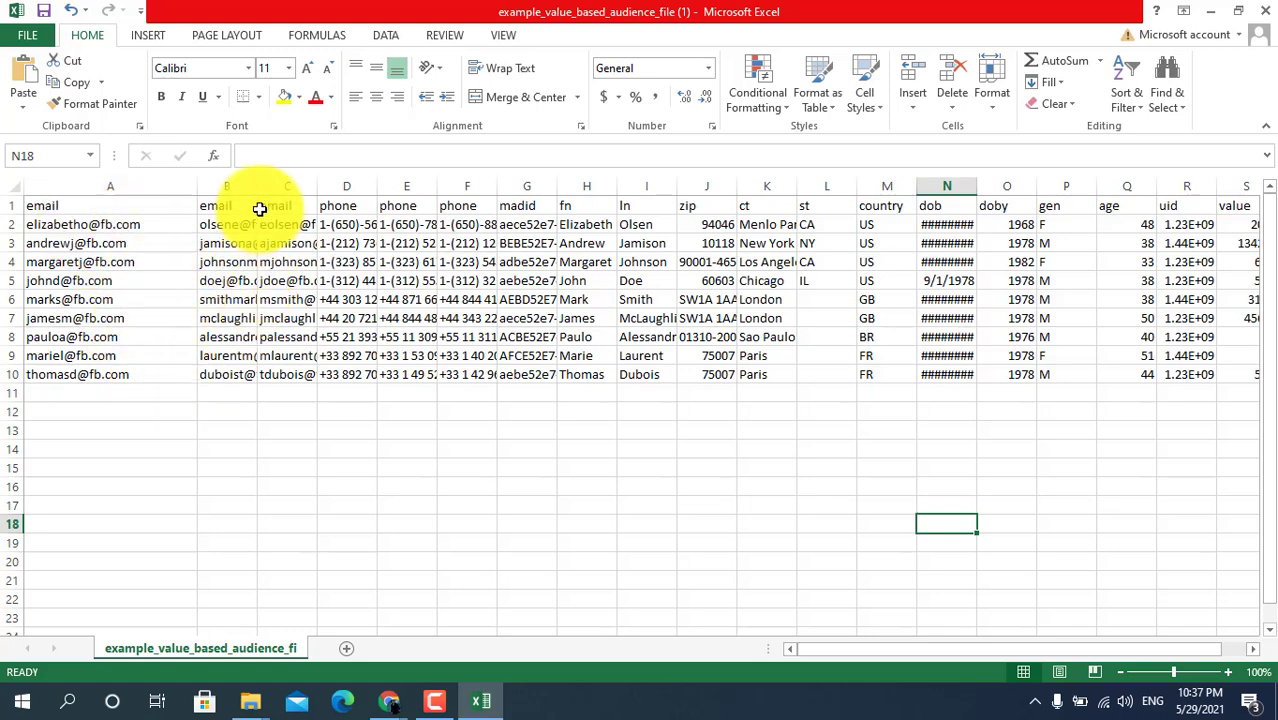
left_click_drag(259, 186, 434, 186)
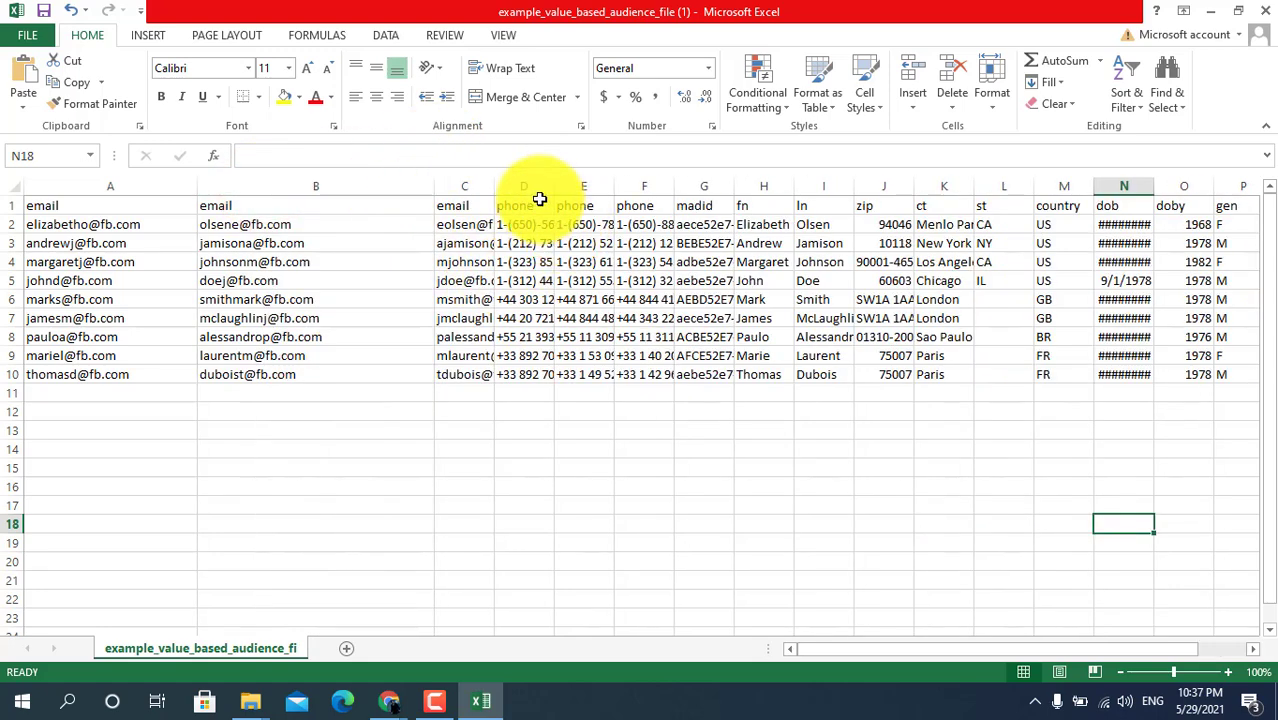
left_click_drag(554, 188, 584, 188)
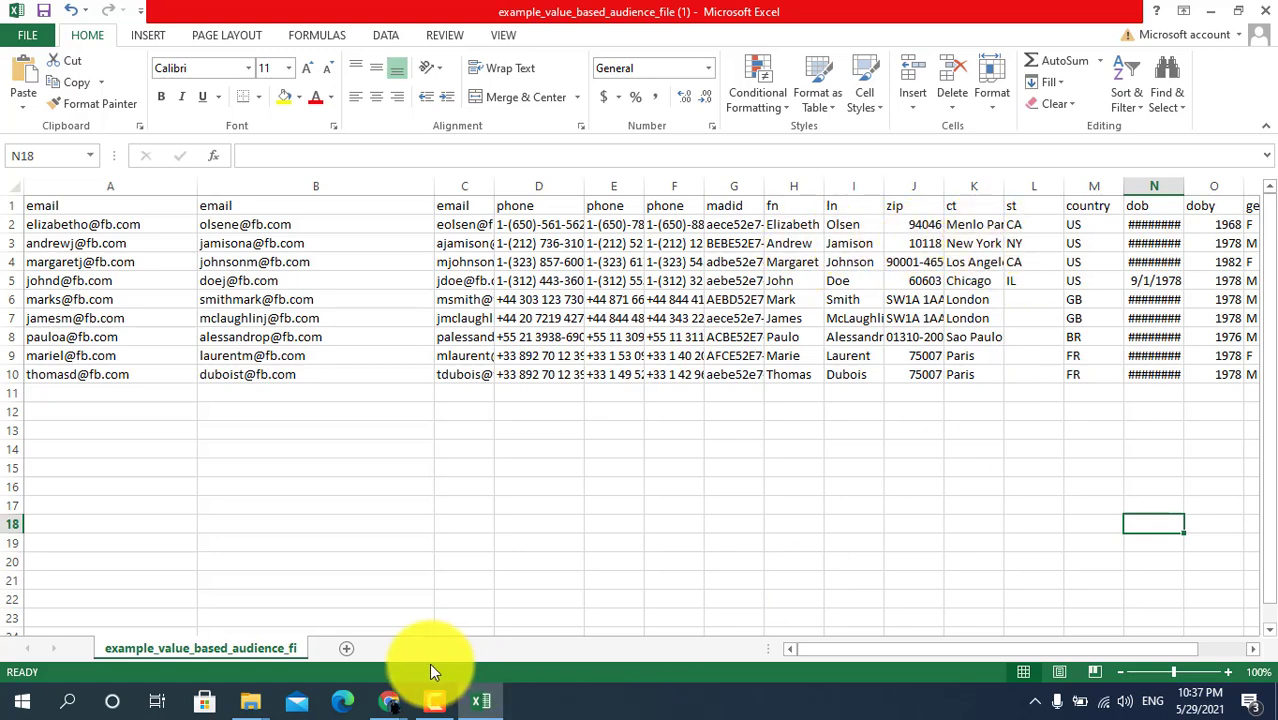
left_click_drag(853, 655, 913, 656)
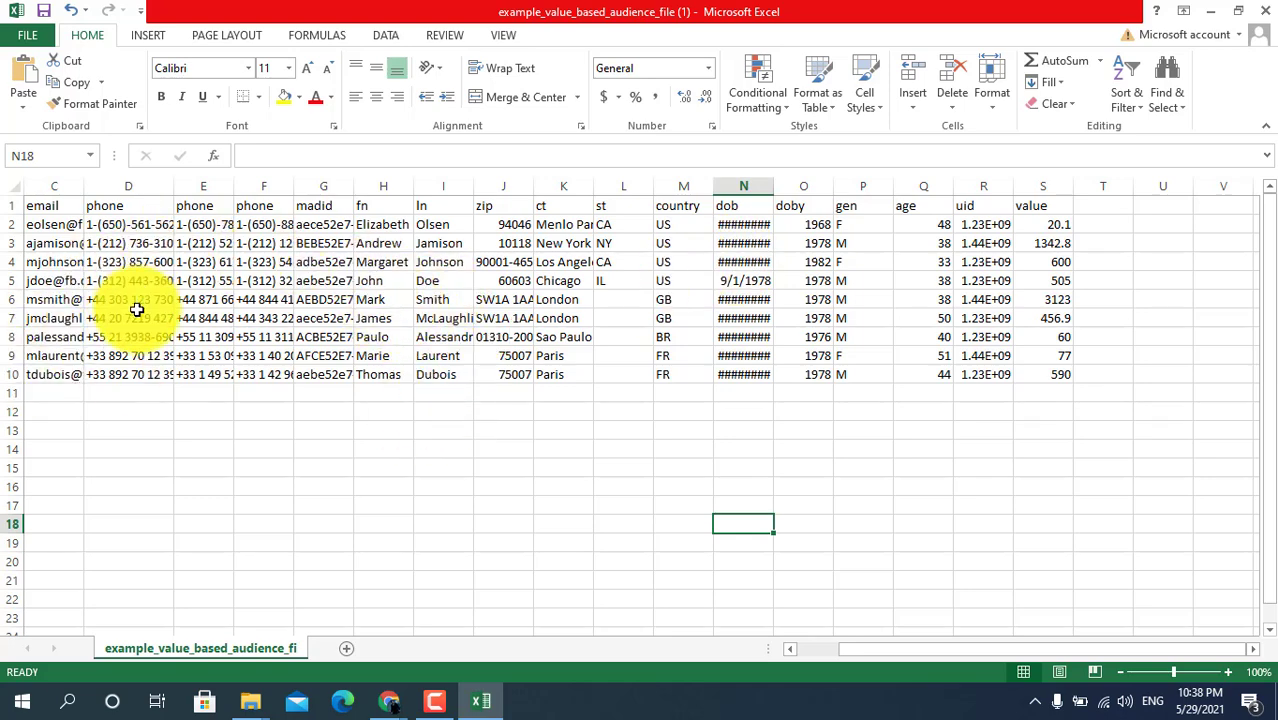
left_click(119, 240)
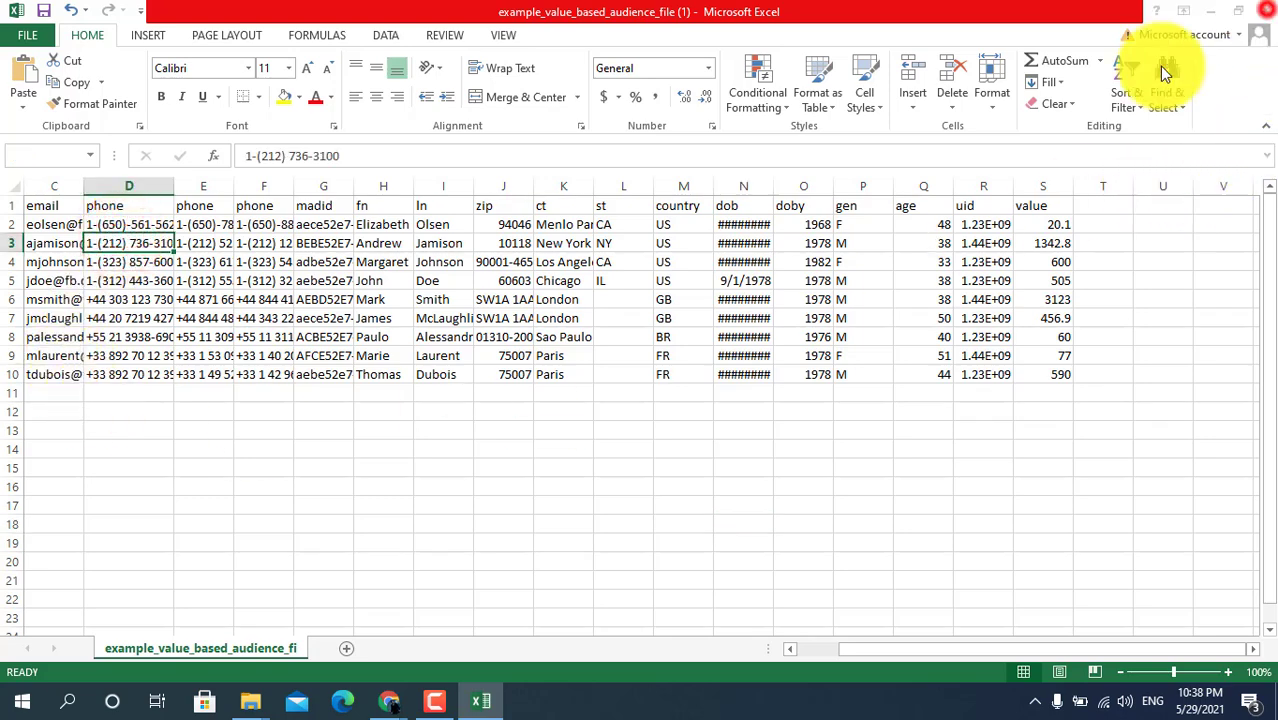
Close the template workbook without saving, minimize the Downloads folder, and switch back to Ads Manager in Chrome.
left_click(1265, 10)
left_click(654, 373)
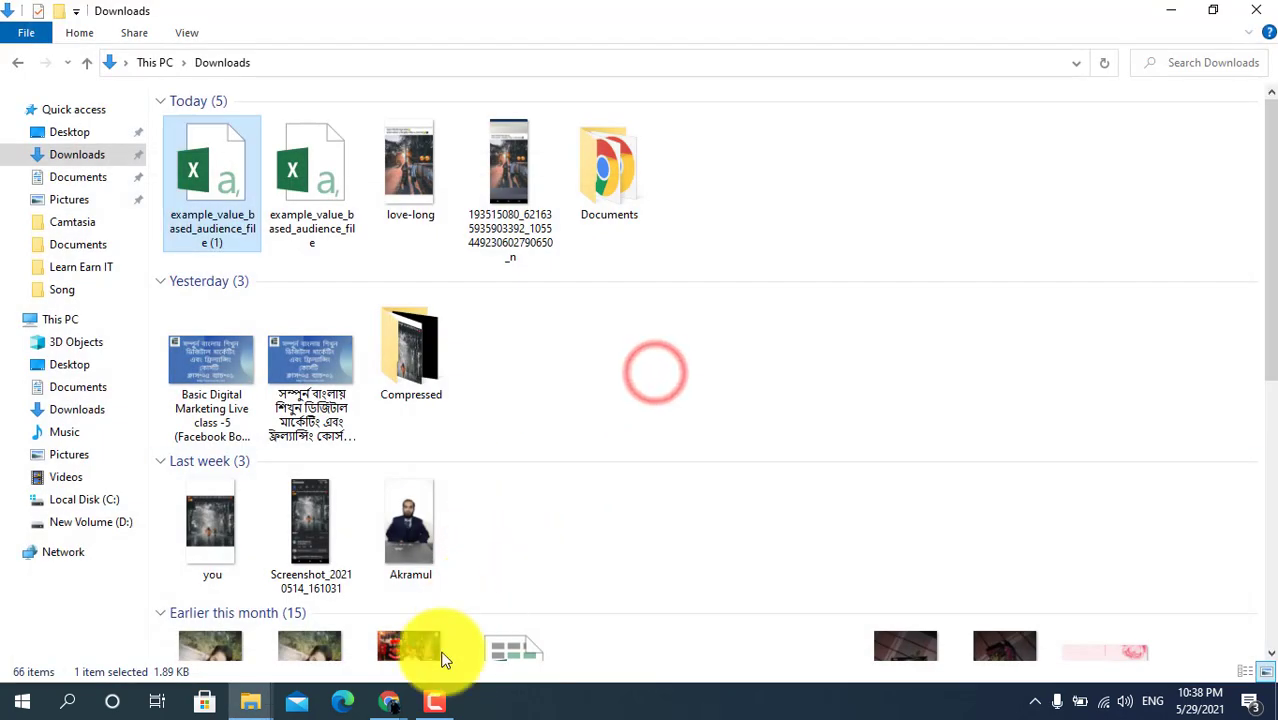
left_click(1168, 10)
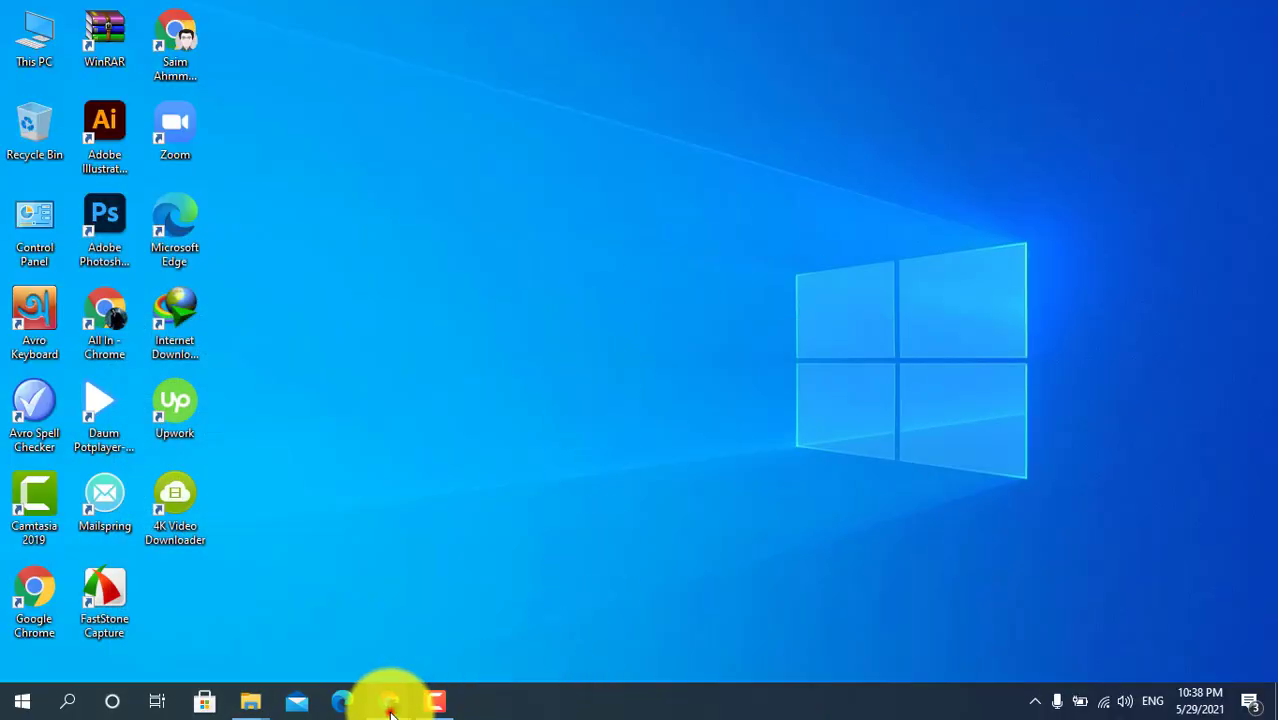
mouse_move(390, 705)
left_click(322, 613)
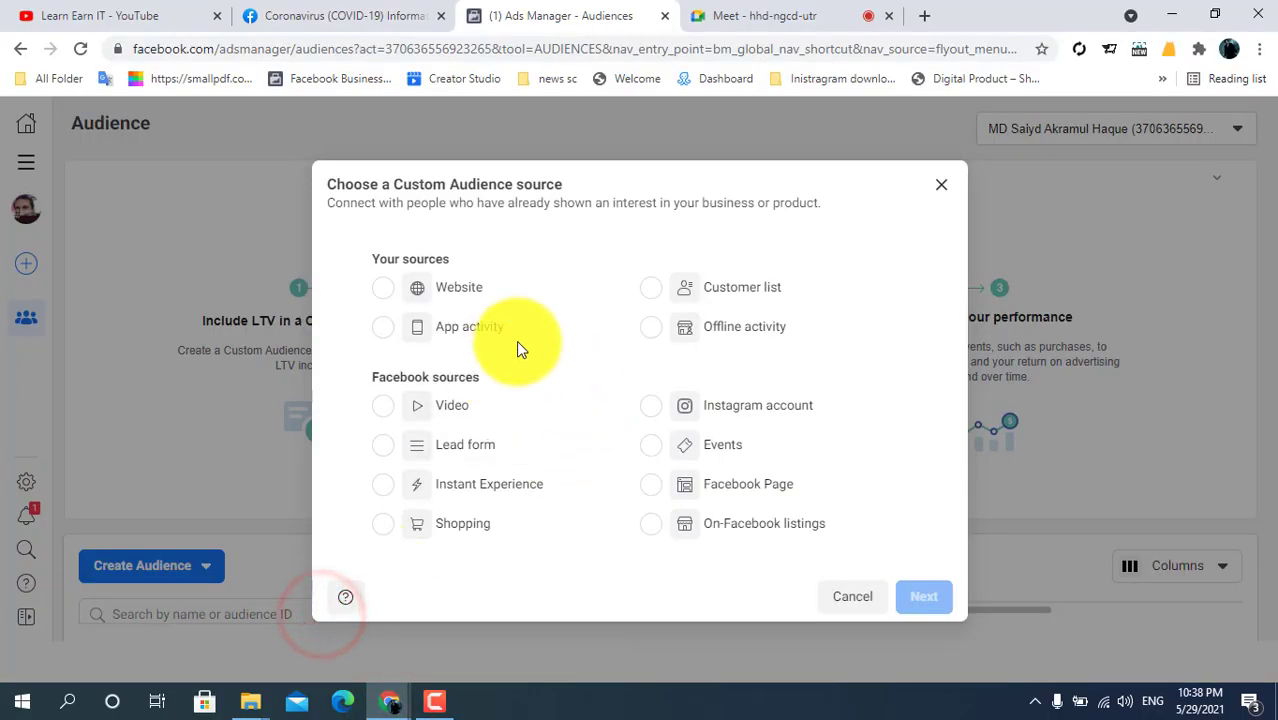
Review where the customer list file, value column and audience name are entered, and leave without creating an audience.
left_click(943, 186)
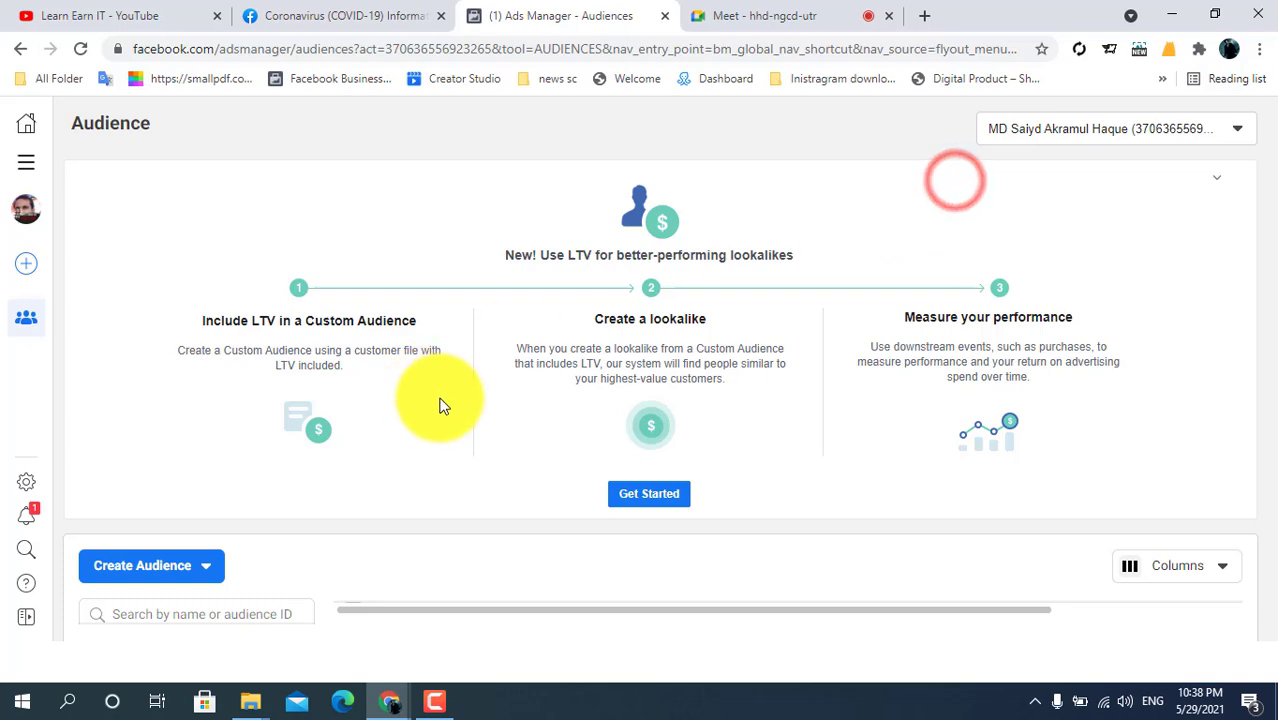
left_click(649, 495)
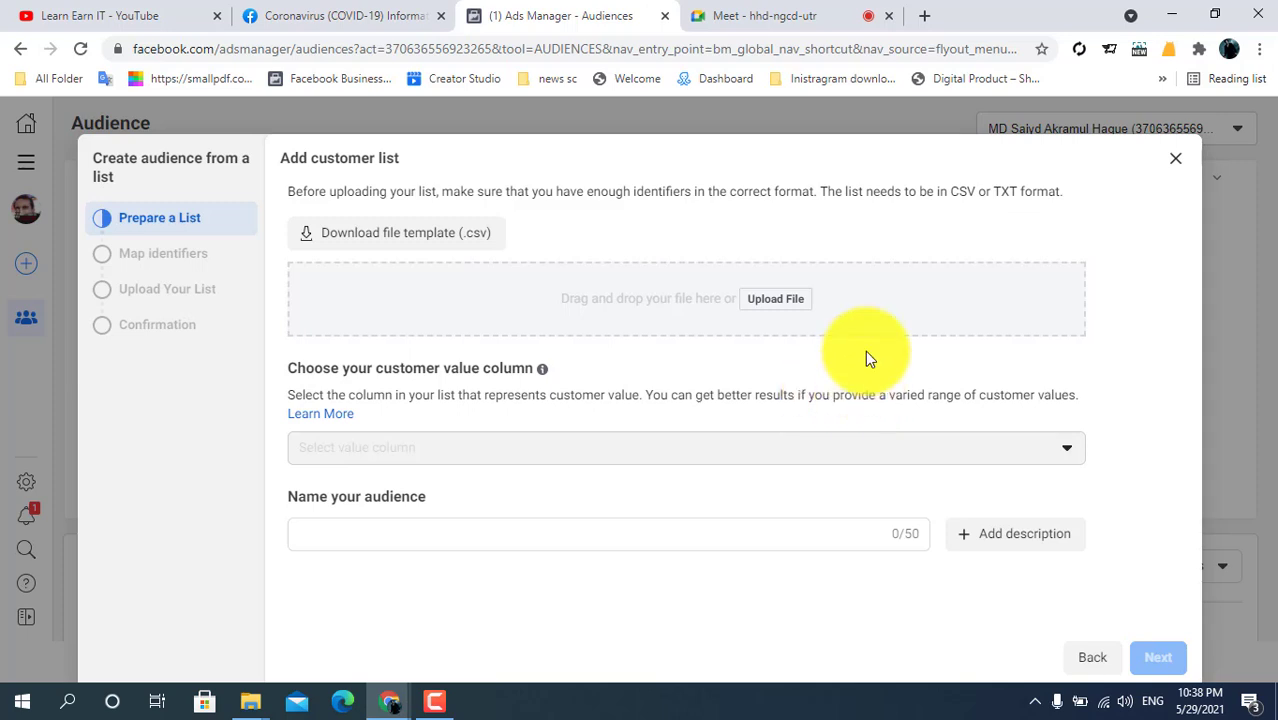
left_click(1175, 158)
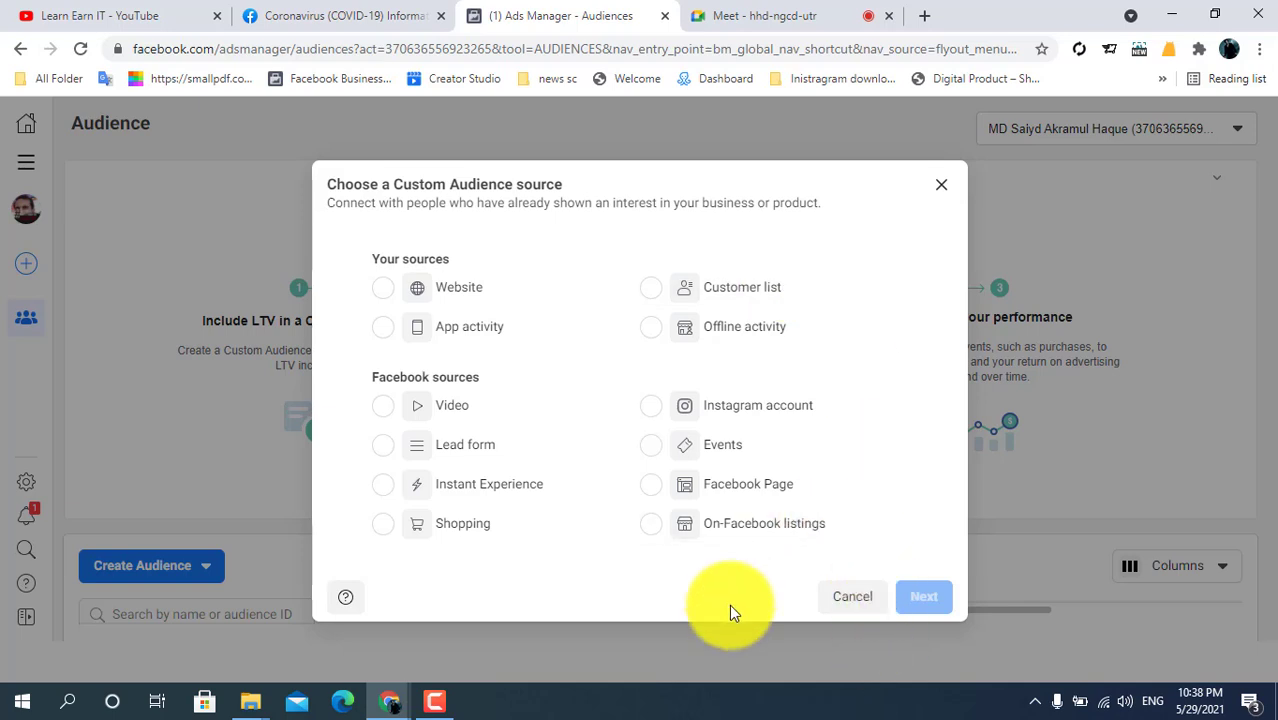
left_click(942, 188)
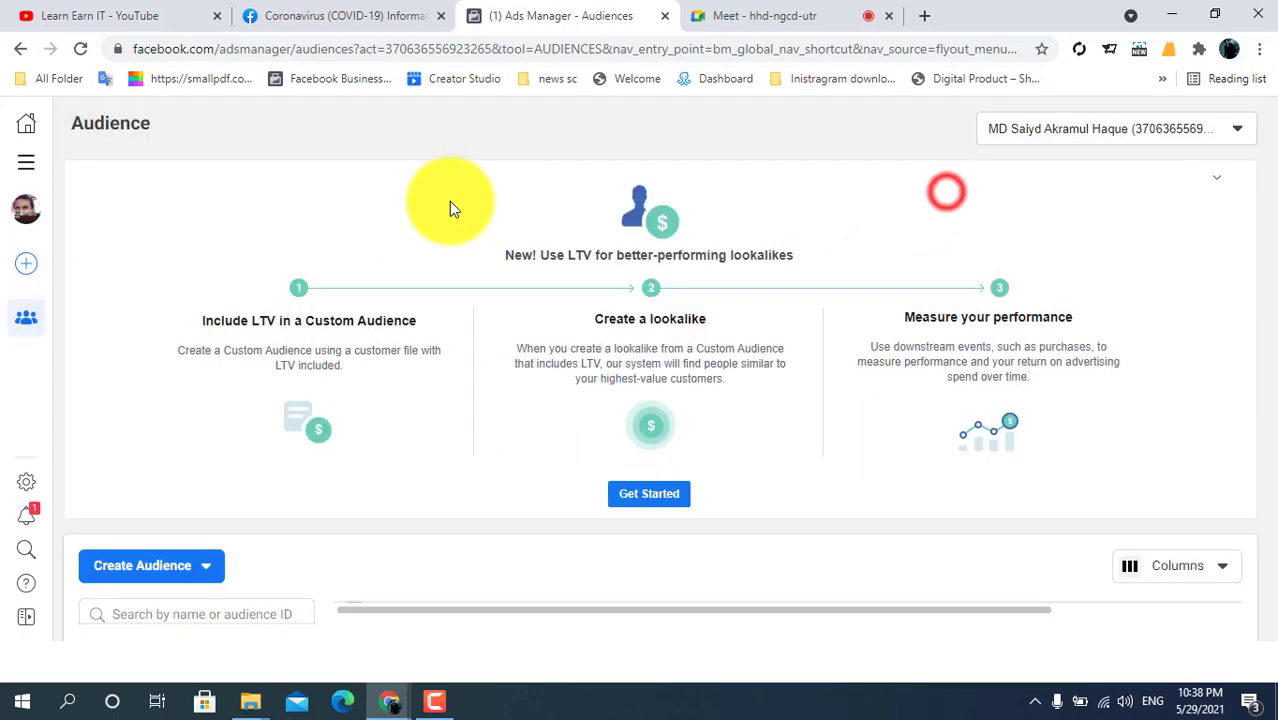
left_click(26, 164)
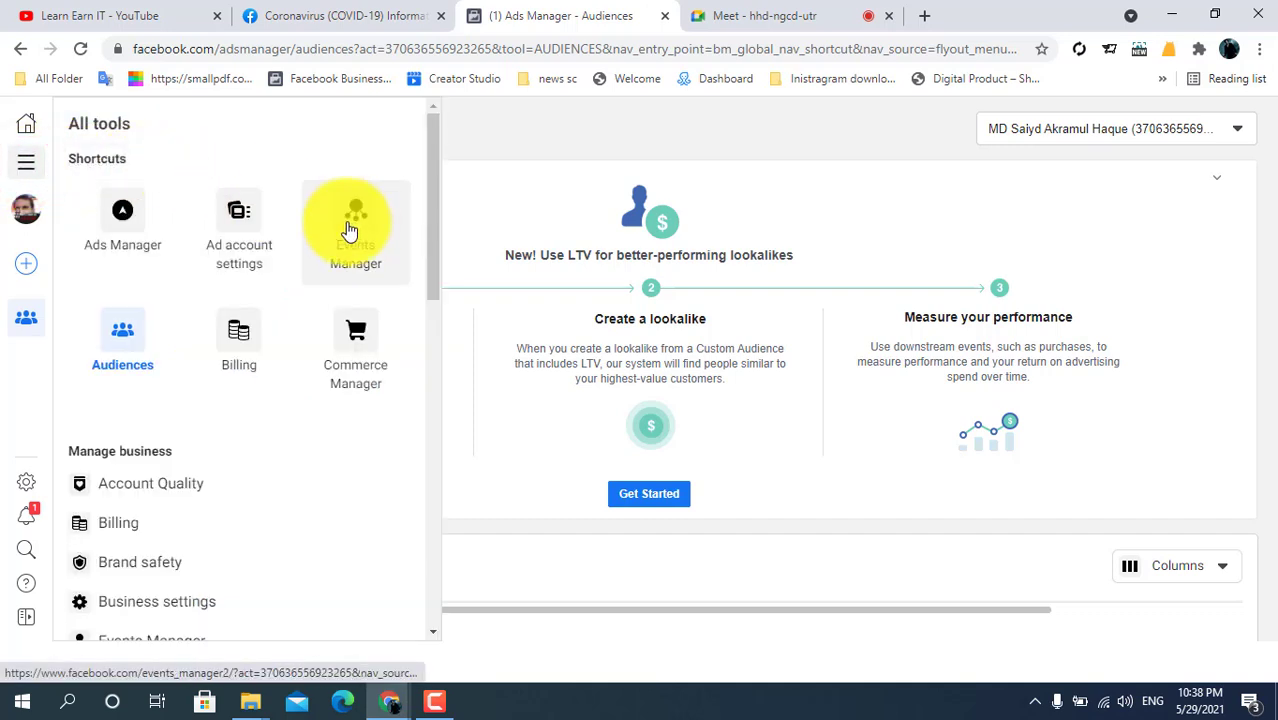
left_click(595, 222)
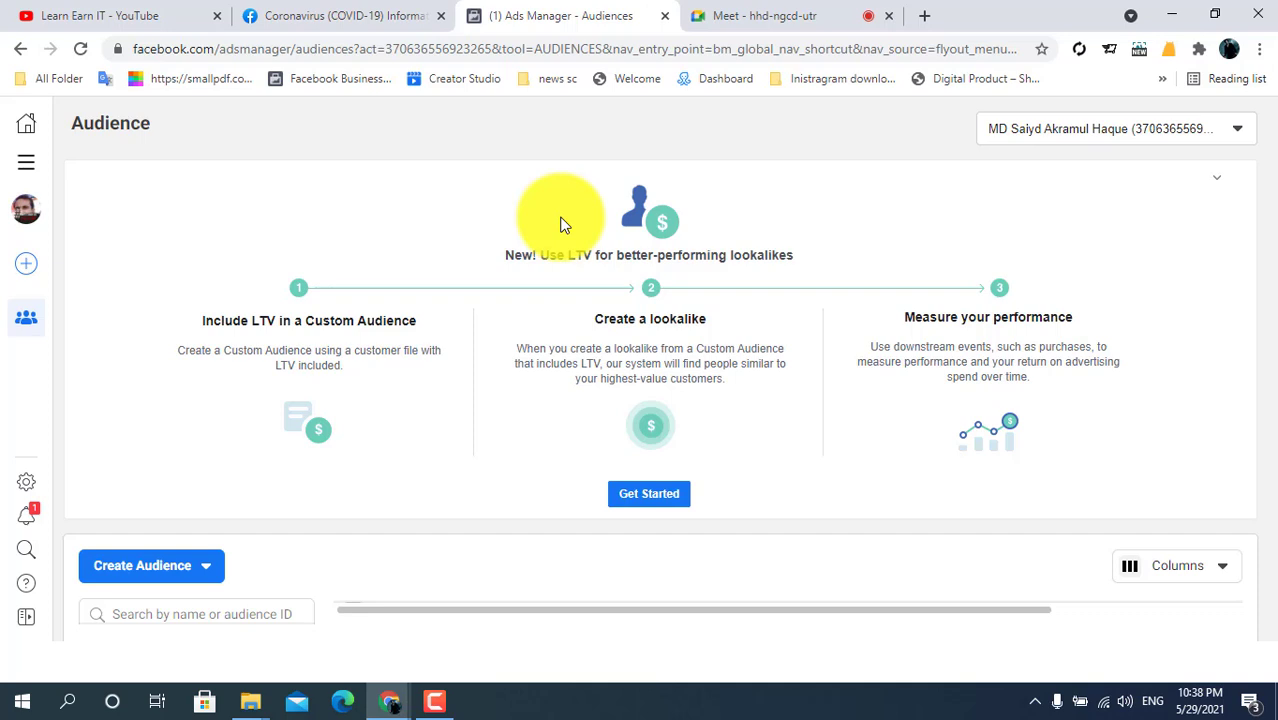
Switch to the Google Meet call, admit the waiting participant, and return to Ads Manager.
left_click(805, 15)
left_click(833, 214)
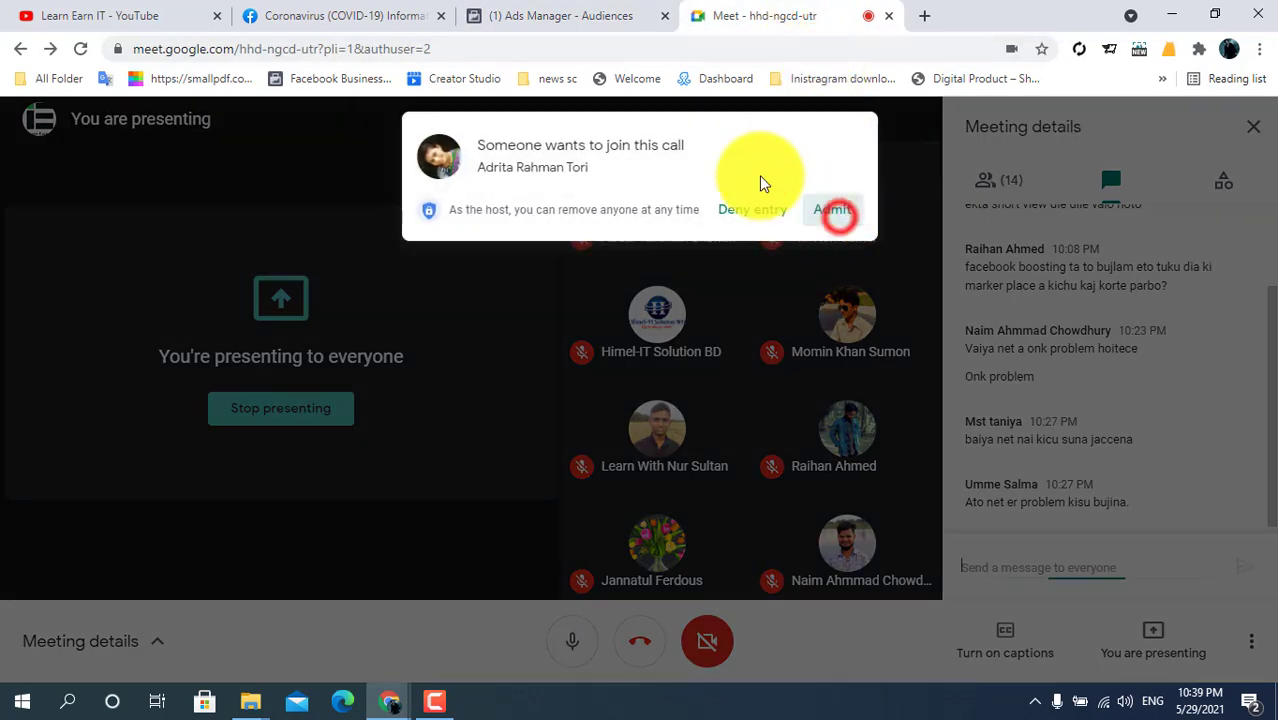
left_click(541, 12)
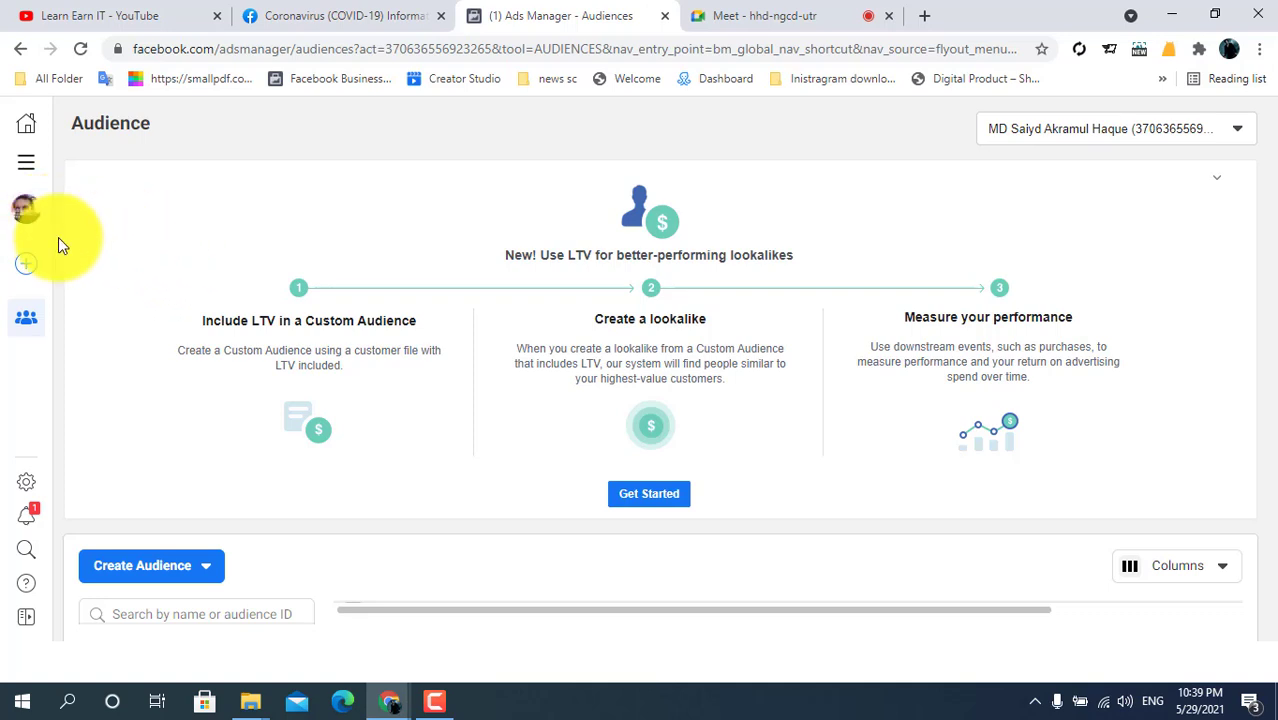
Open the ad account's Billing page from all tools and go to its payment settings.
left_click(16, 176)
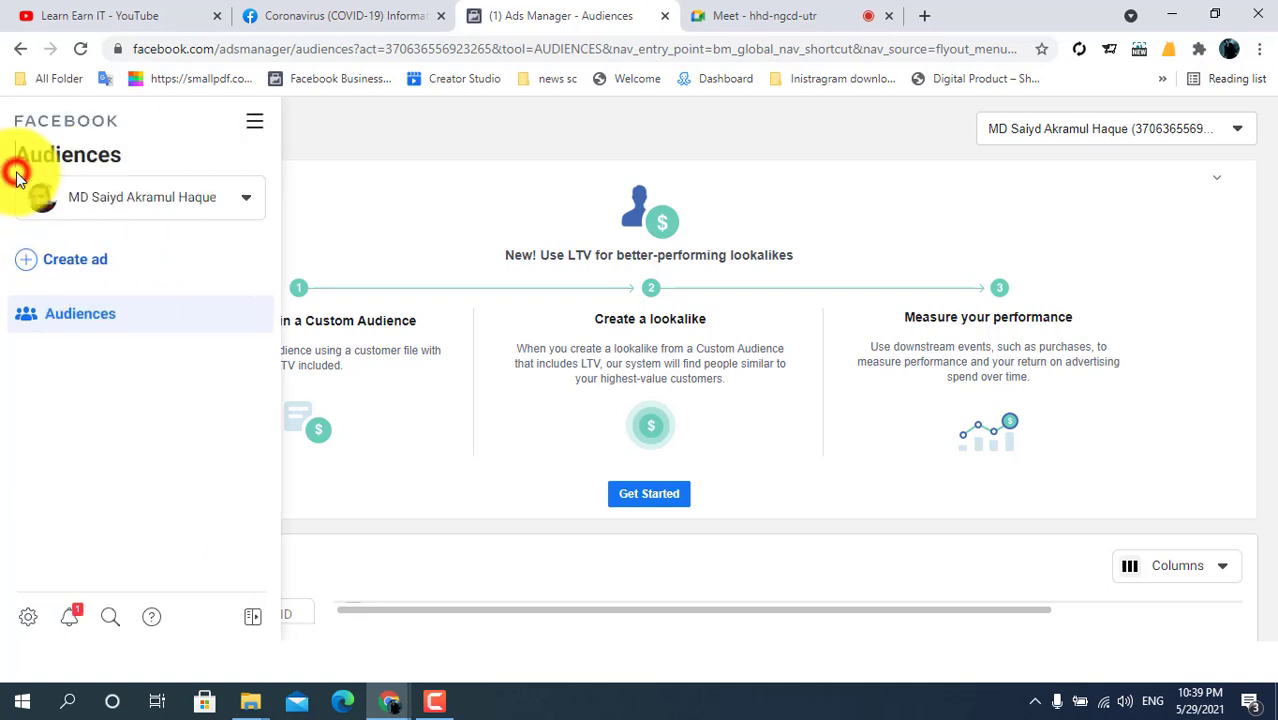
left_click(256, 128)
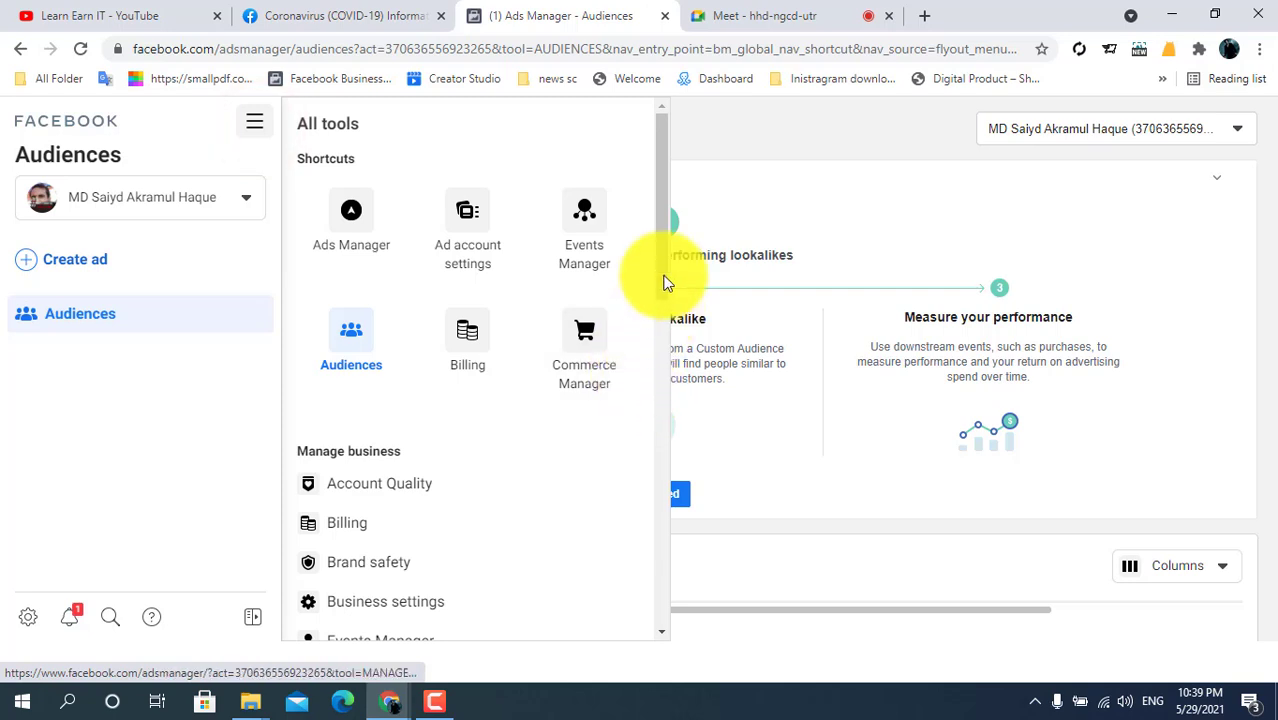
left_click_drag(663, 252, 665, 276)
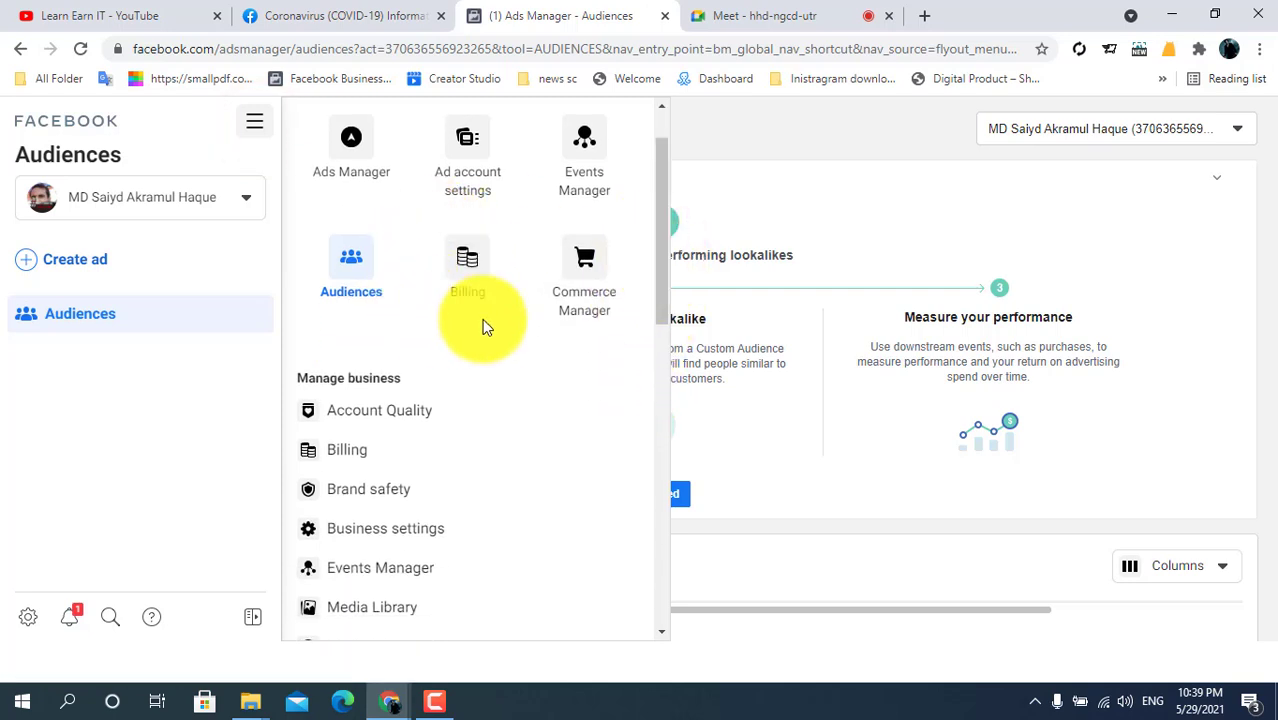
left_click(463, 286)
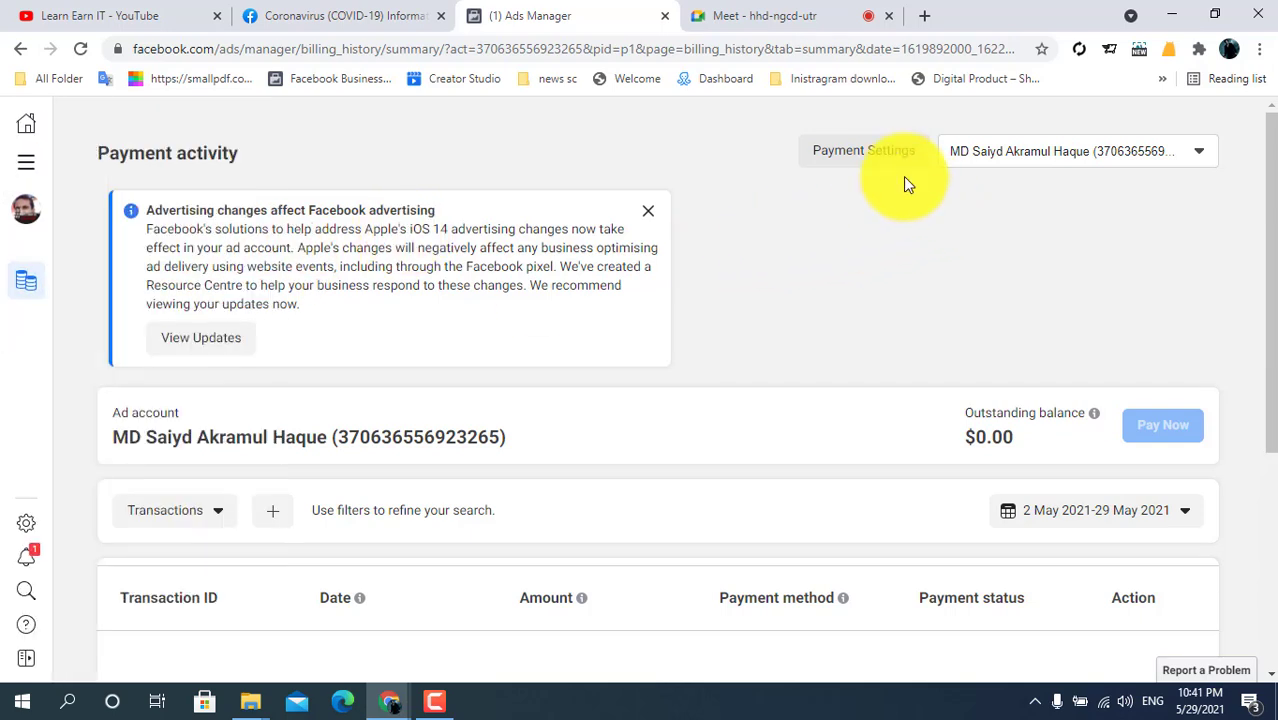
left_click(848, 166)
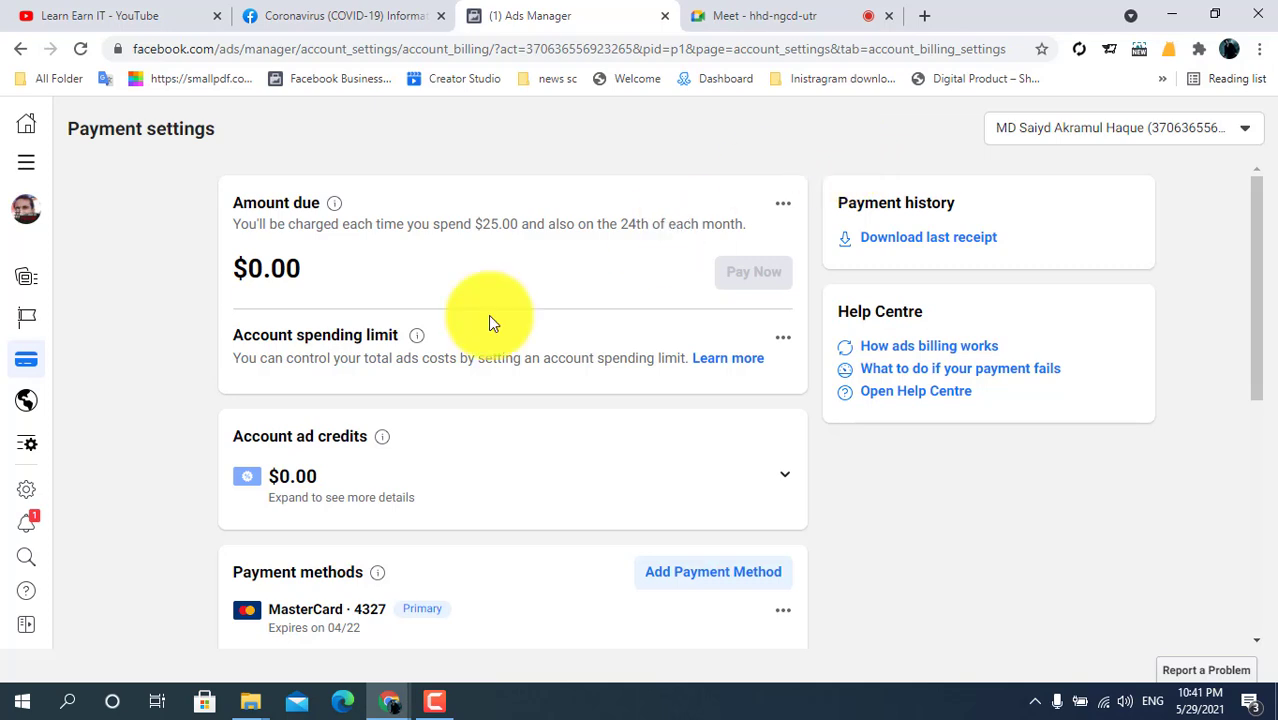
Examine the account spending limit and saved payment methods, and expand the account ad credits details.
mouse_move(1263, 276)
left_mouse_down()
mouse_move(1262, 462)
mouse_move(1258, 292)
left_mouse_up()
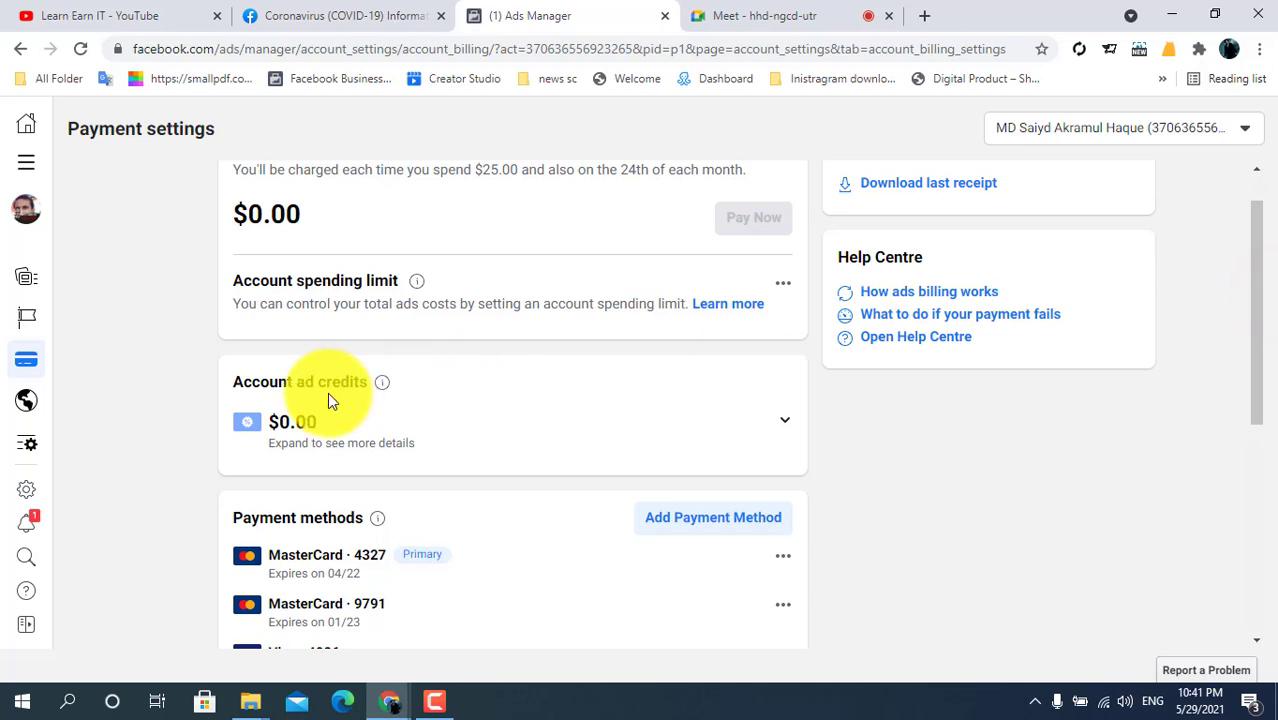
left_click(265, 418)
left_click_drag(265, 418, 362, 424)
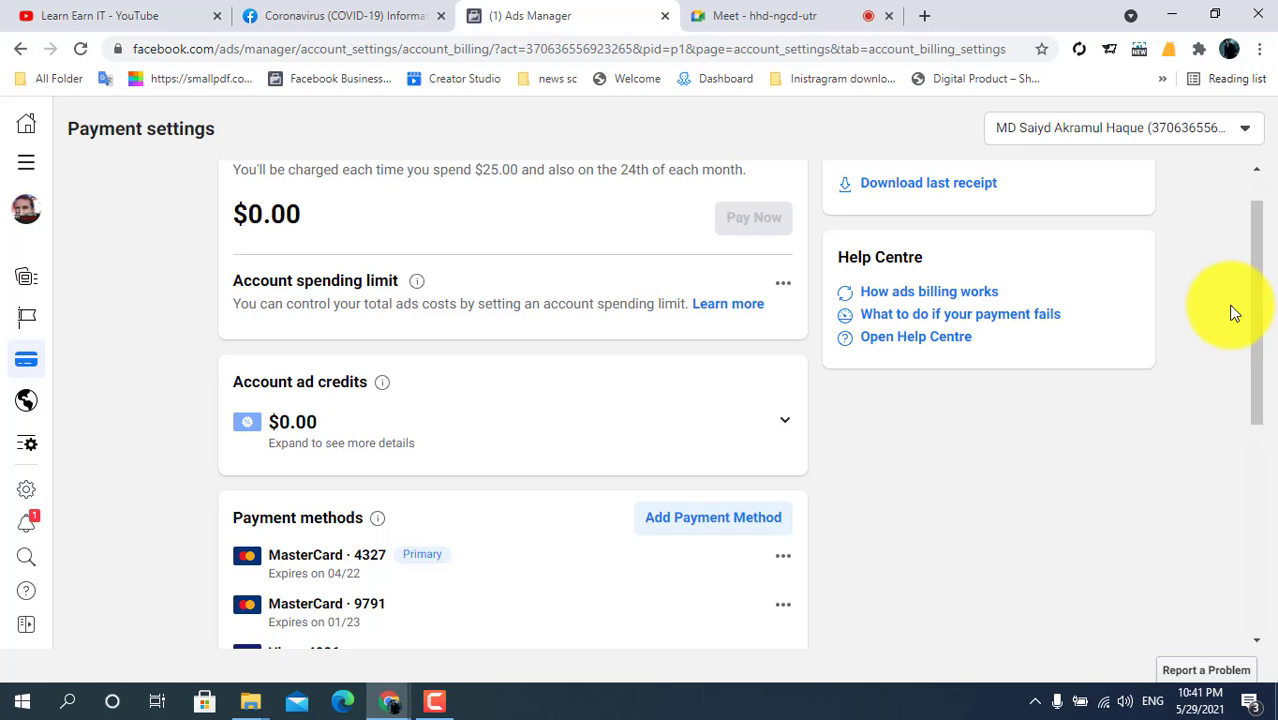
mouse_move(1258, 336)
left_mouse_down()
mouse_move(1273, 437)
mouse_move(1255, 371)
left_mouse_up()
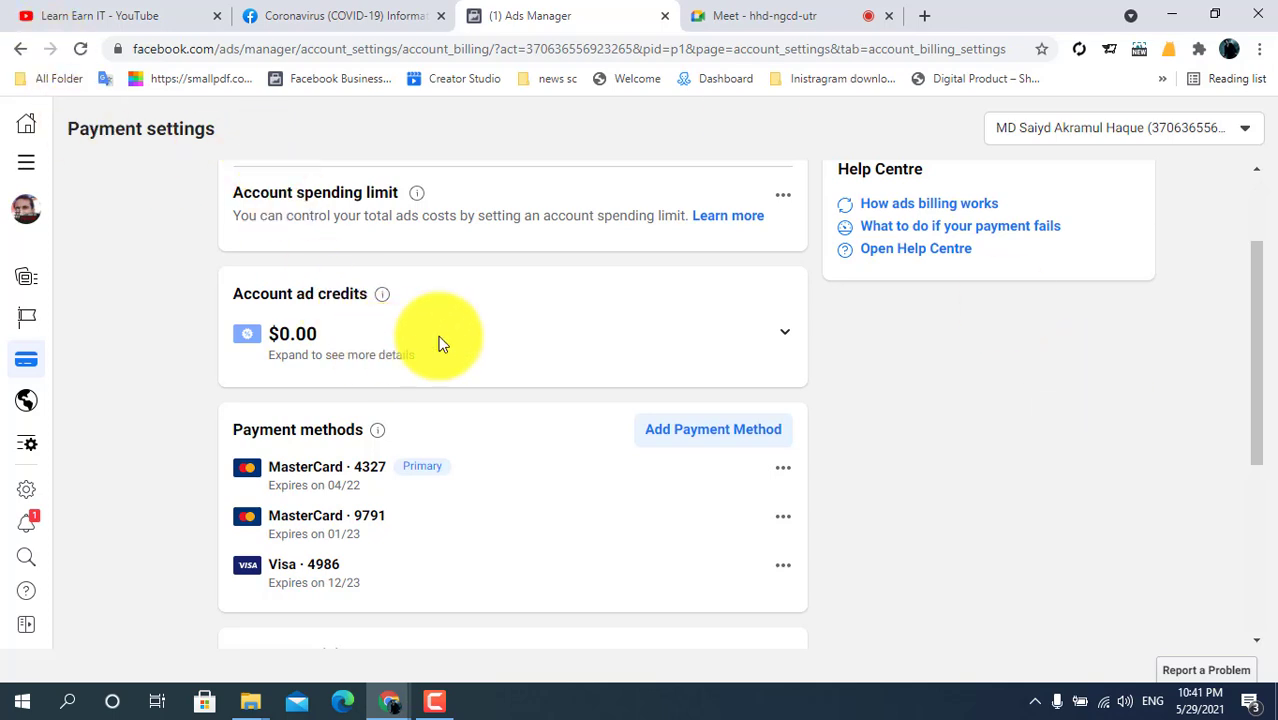
left_click(781, 334)
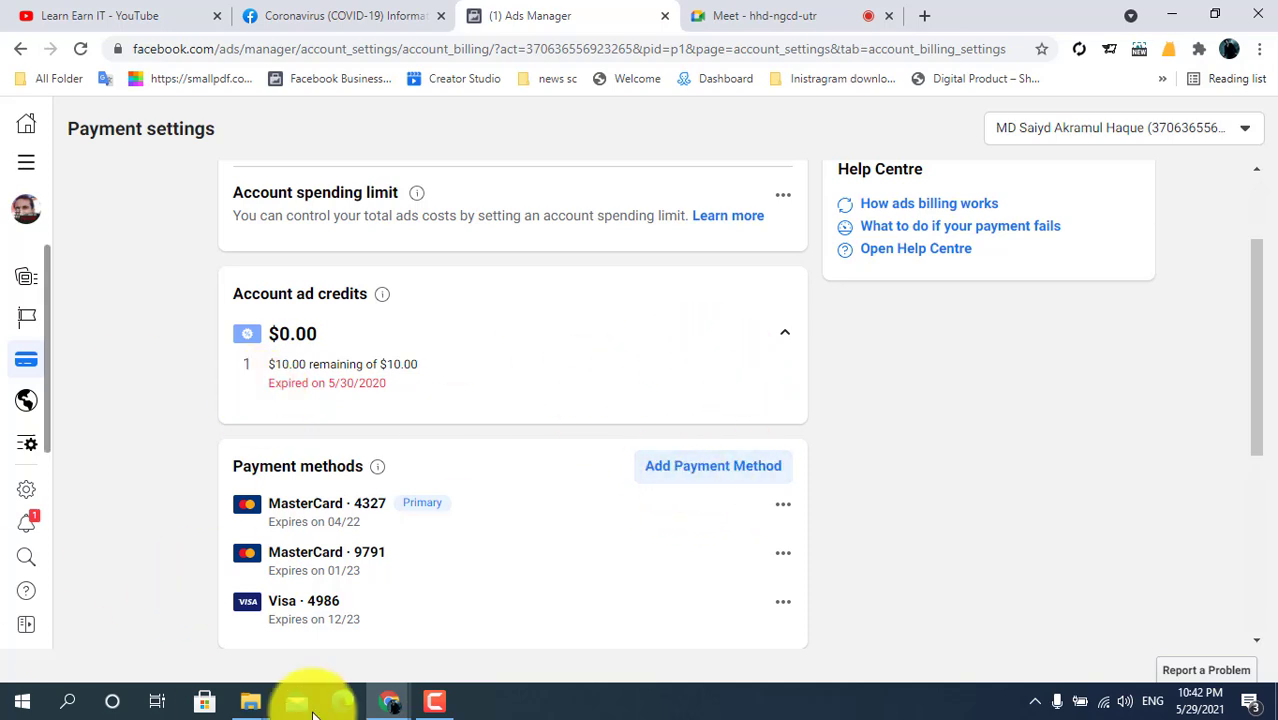
Review the card, PayPal and ad credit choices for adding a payment method, and select Ad credit.
left_click(711, 472)
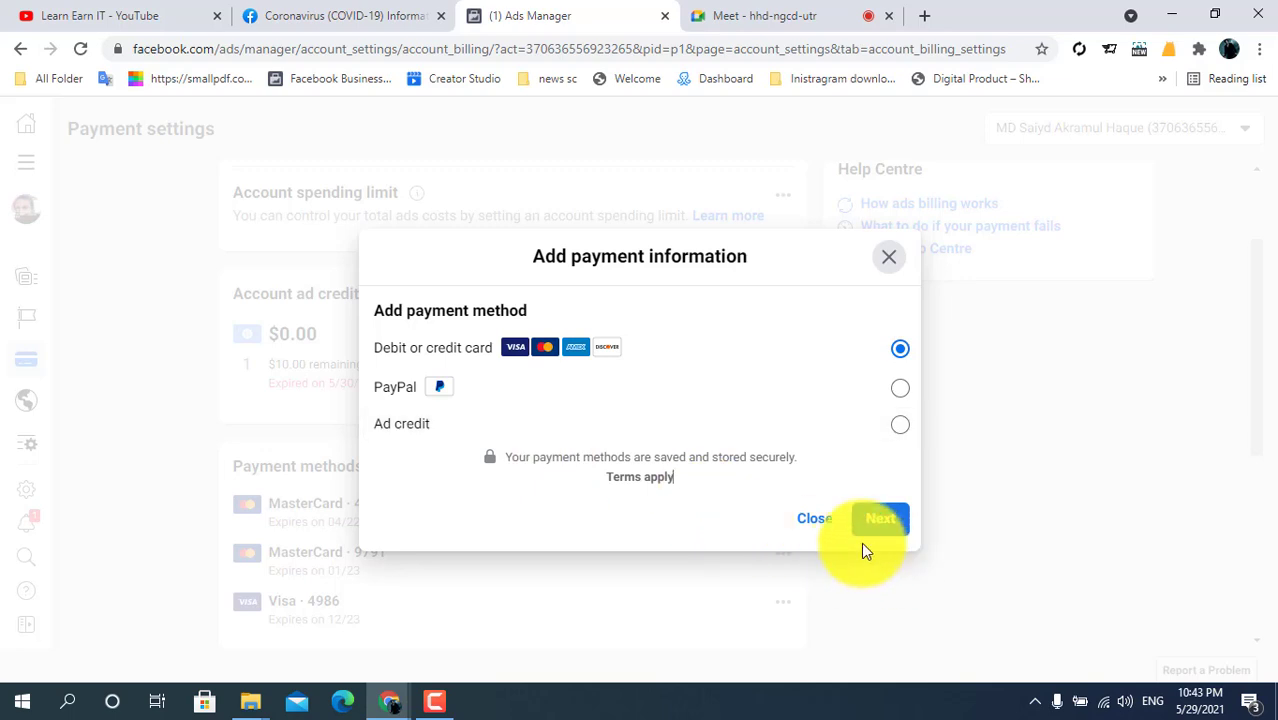
left_click(805, 531)
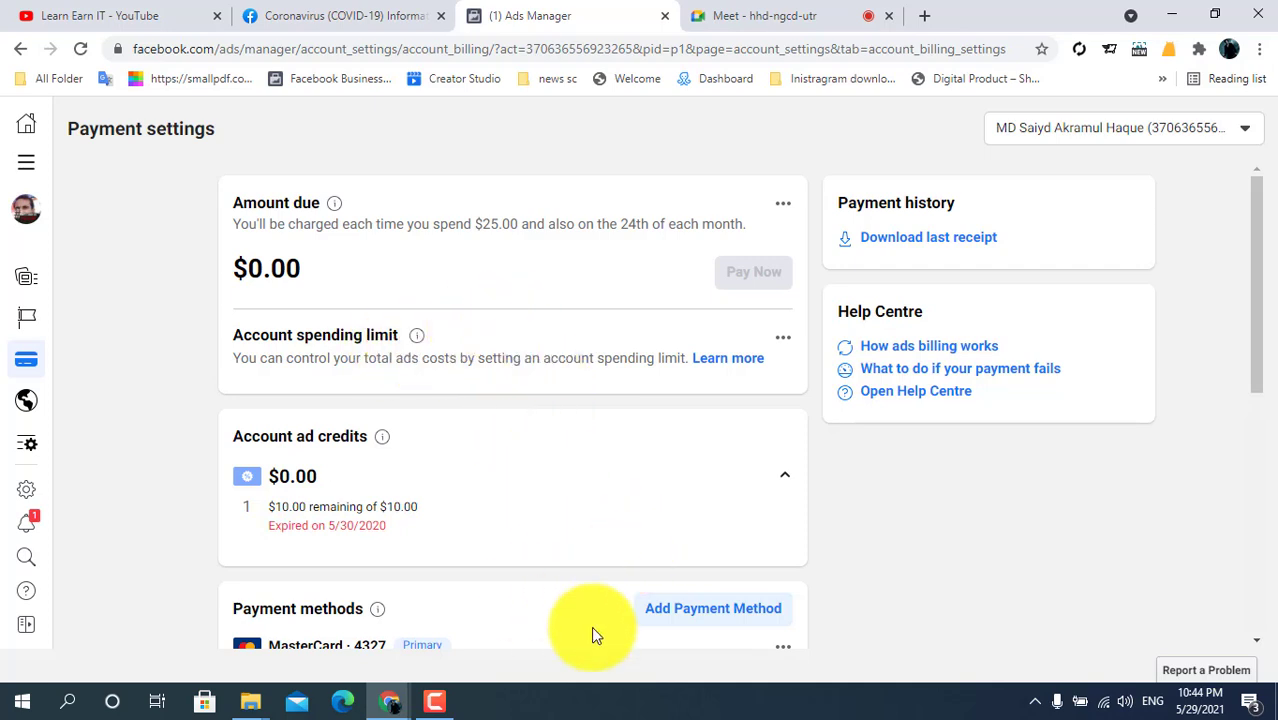
left_click(727, 615)
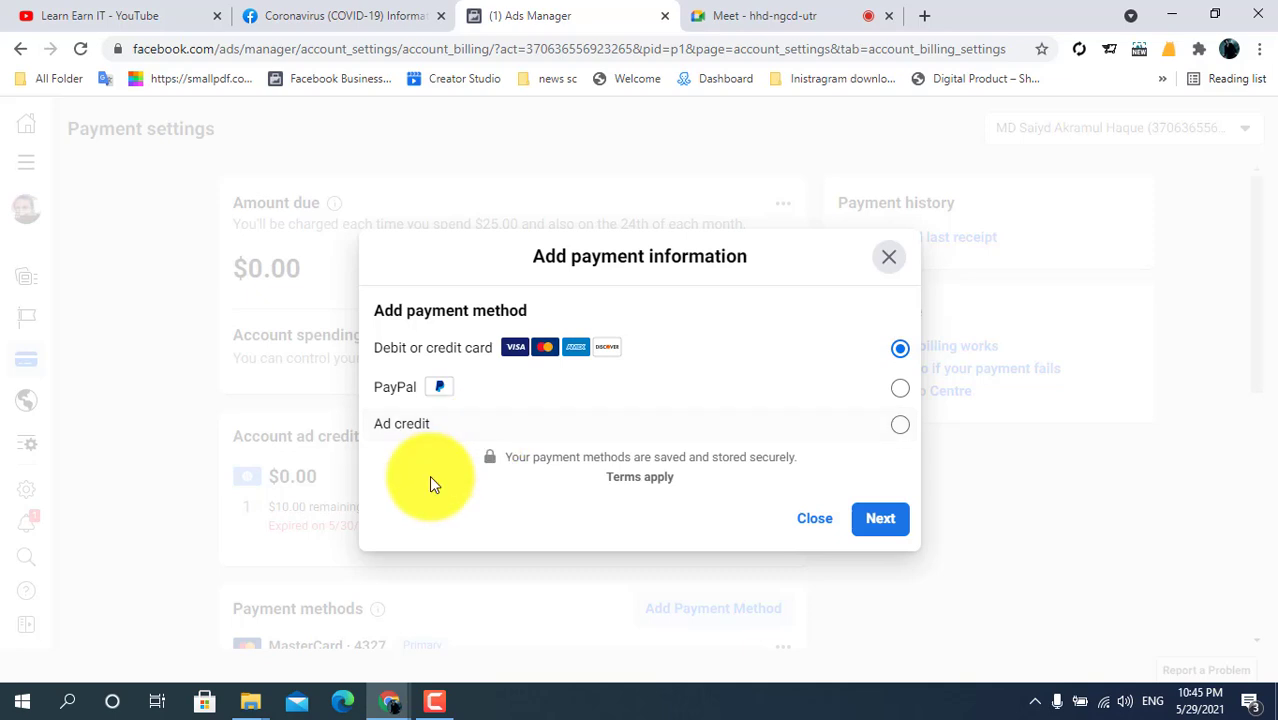
left_click(446, 426)
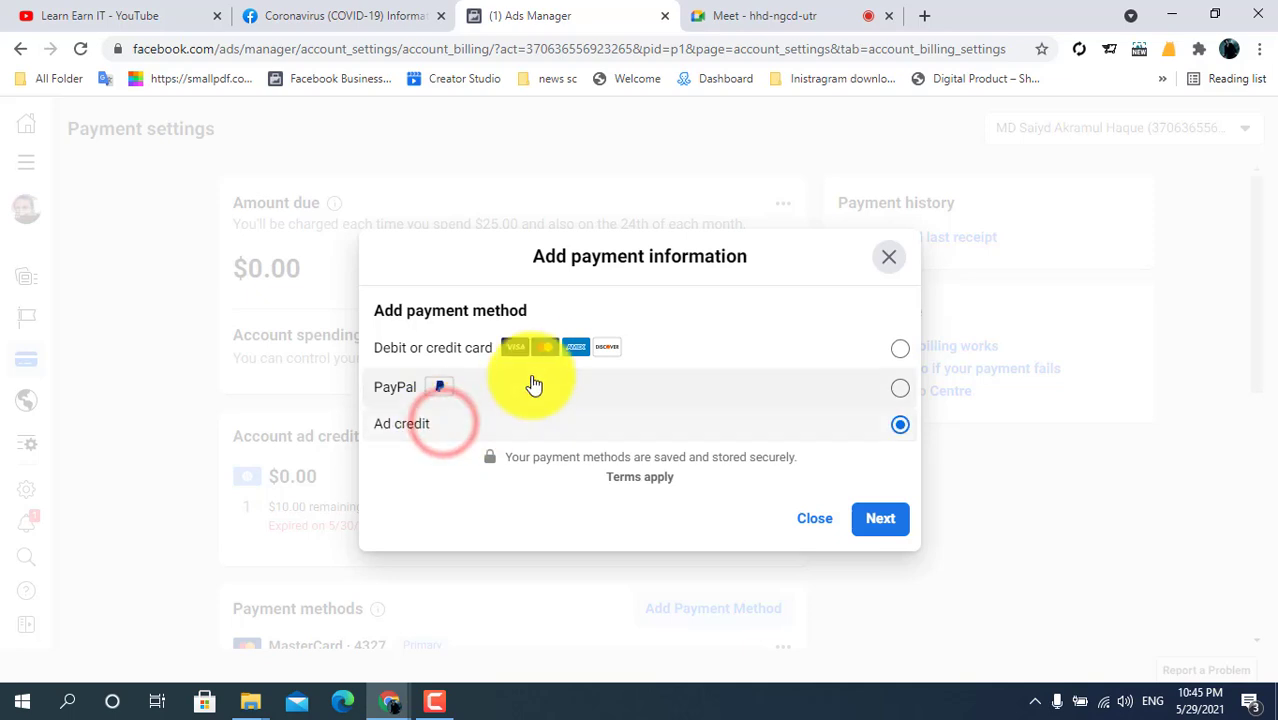
Choose Debit or credit card, go through the name, card number, expiry and CVV fields, and close the form without saving.
left_click(487, 350)
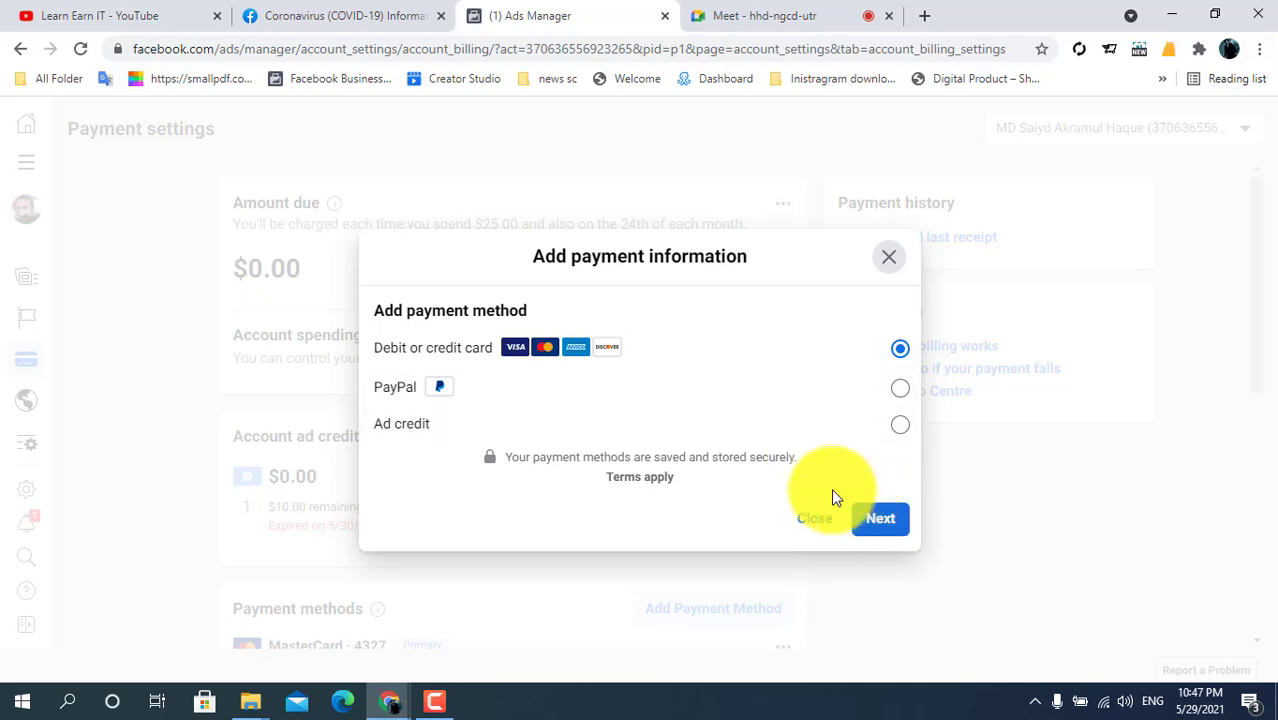
left_click(876, 518)
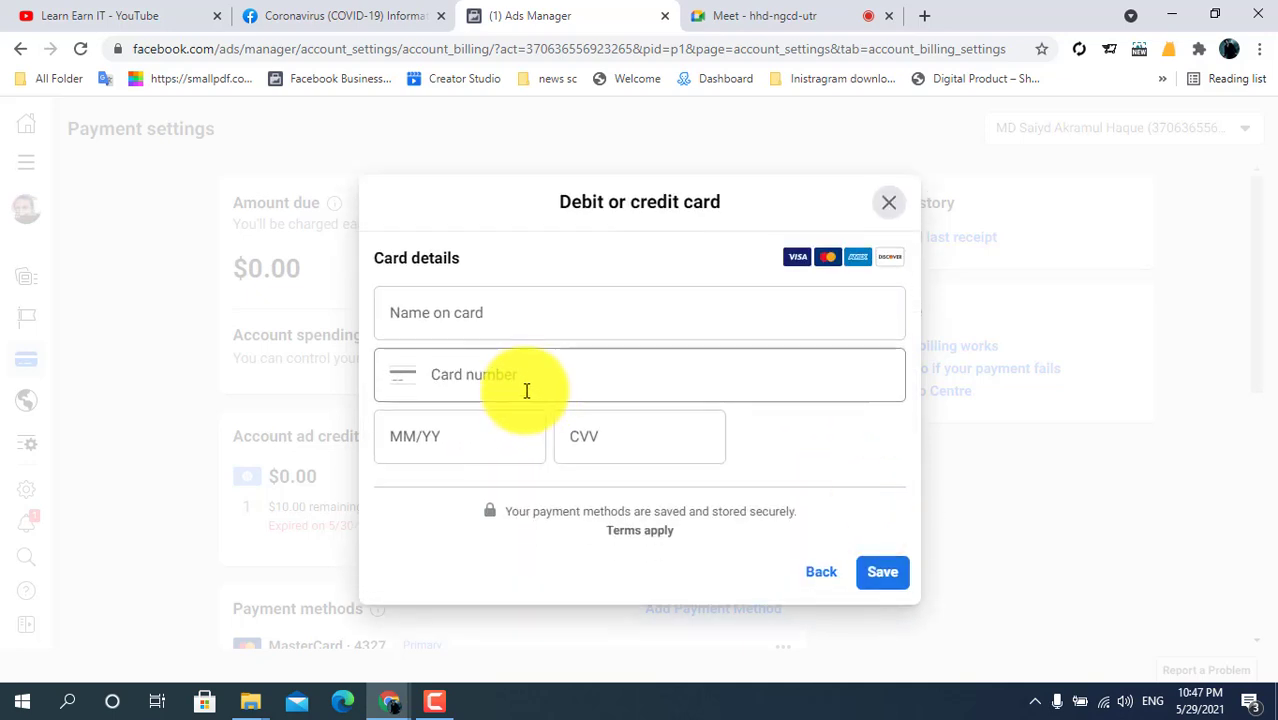
left_click(416, 315)
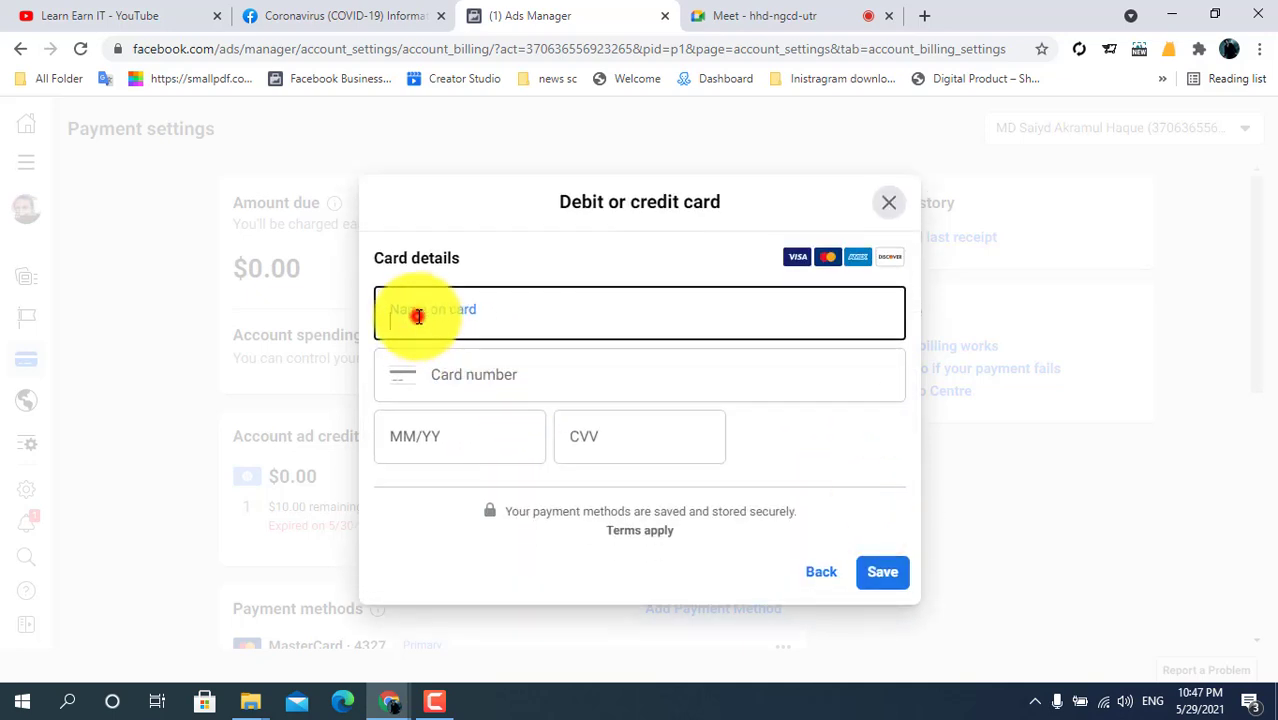
left_click(633, 257)
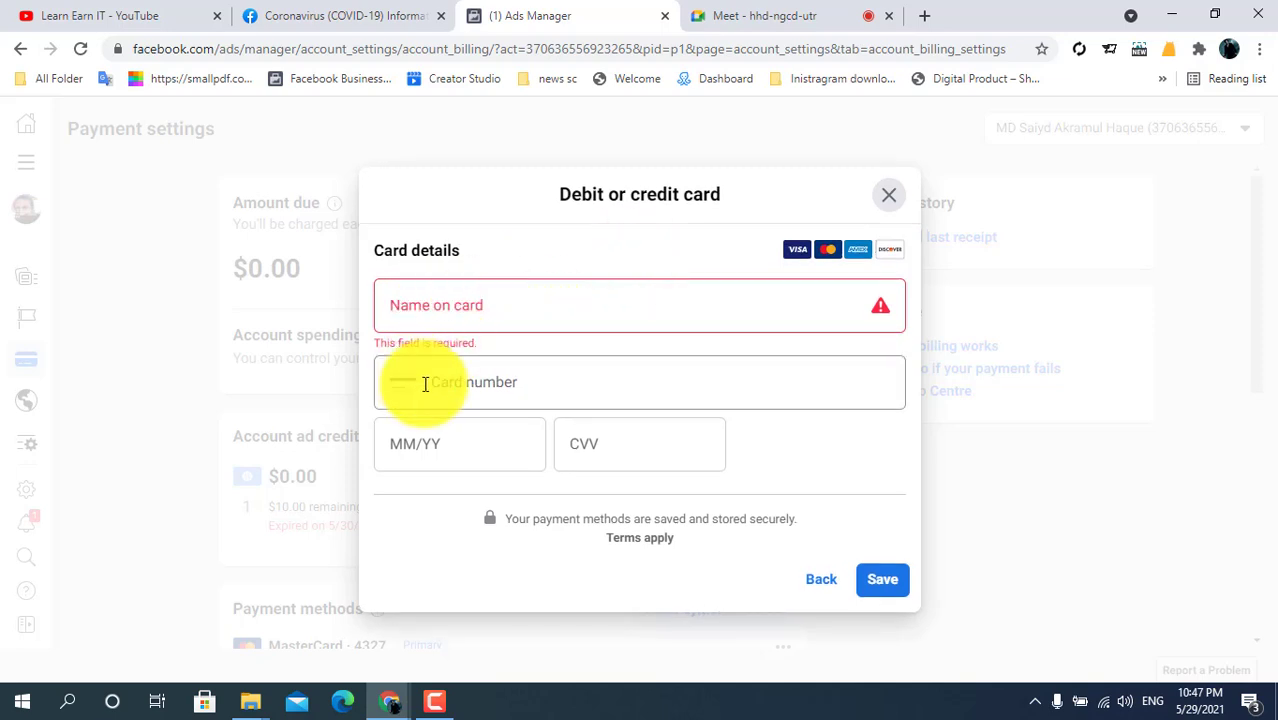
left_click(463, 388)
left_click(895, 428)
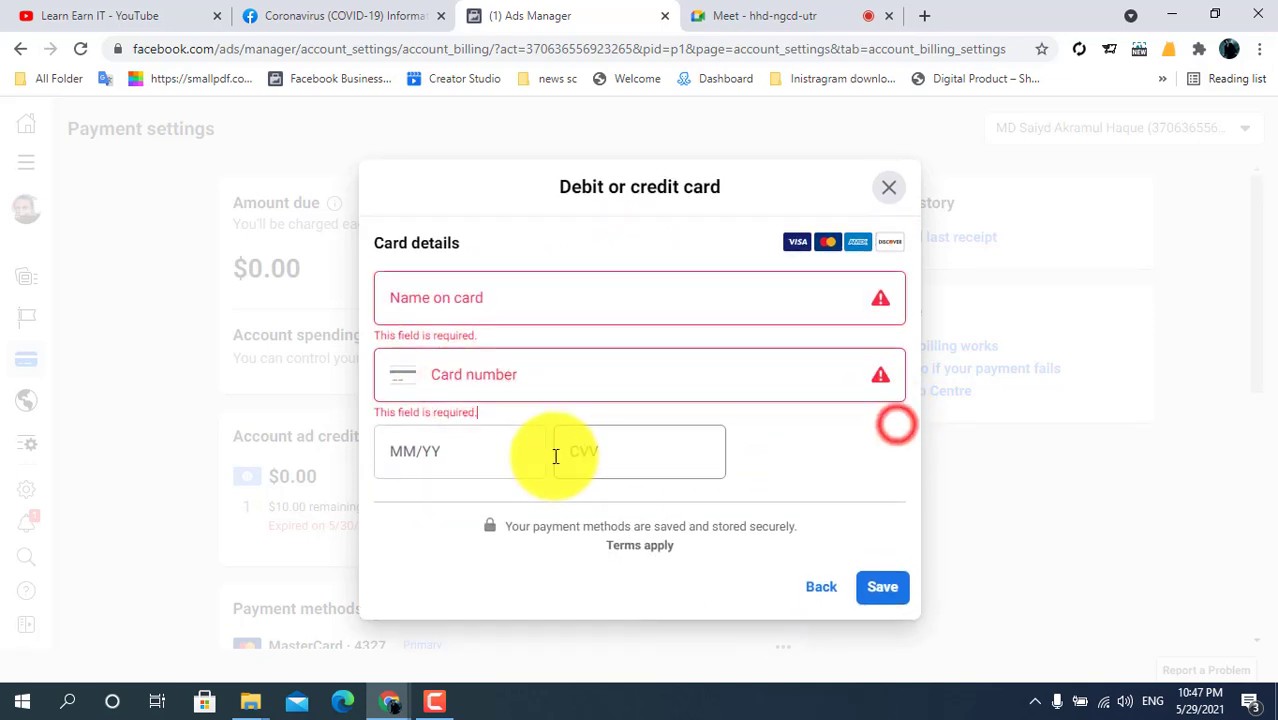
left_click(440, 452)
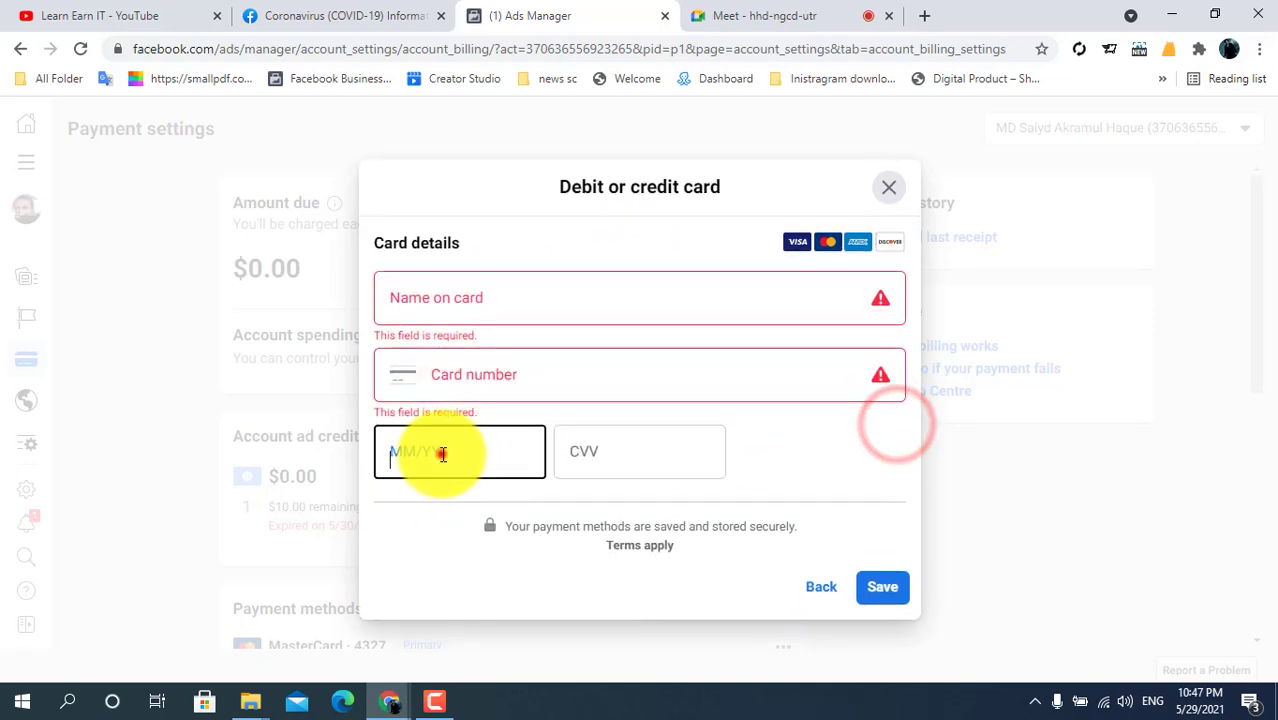
left_click(610, 450)
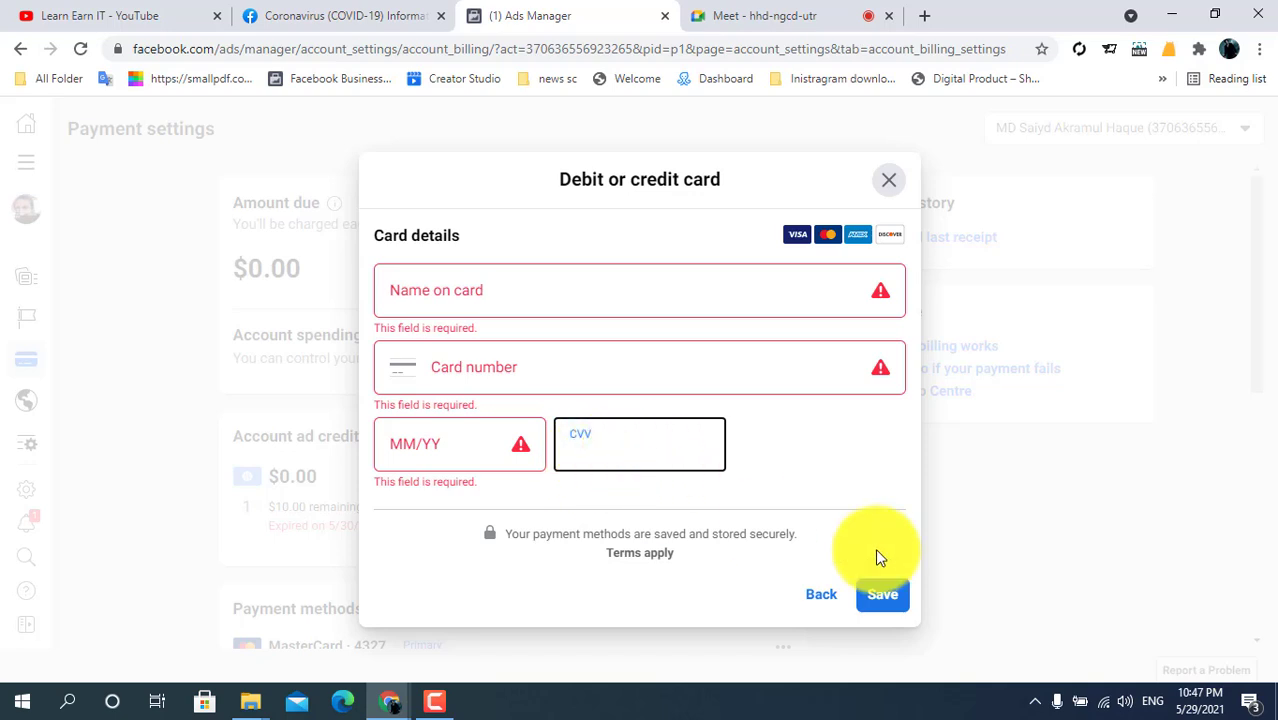
left_click(888, 180)
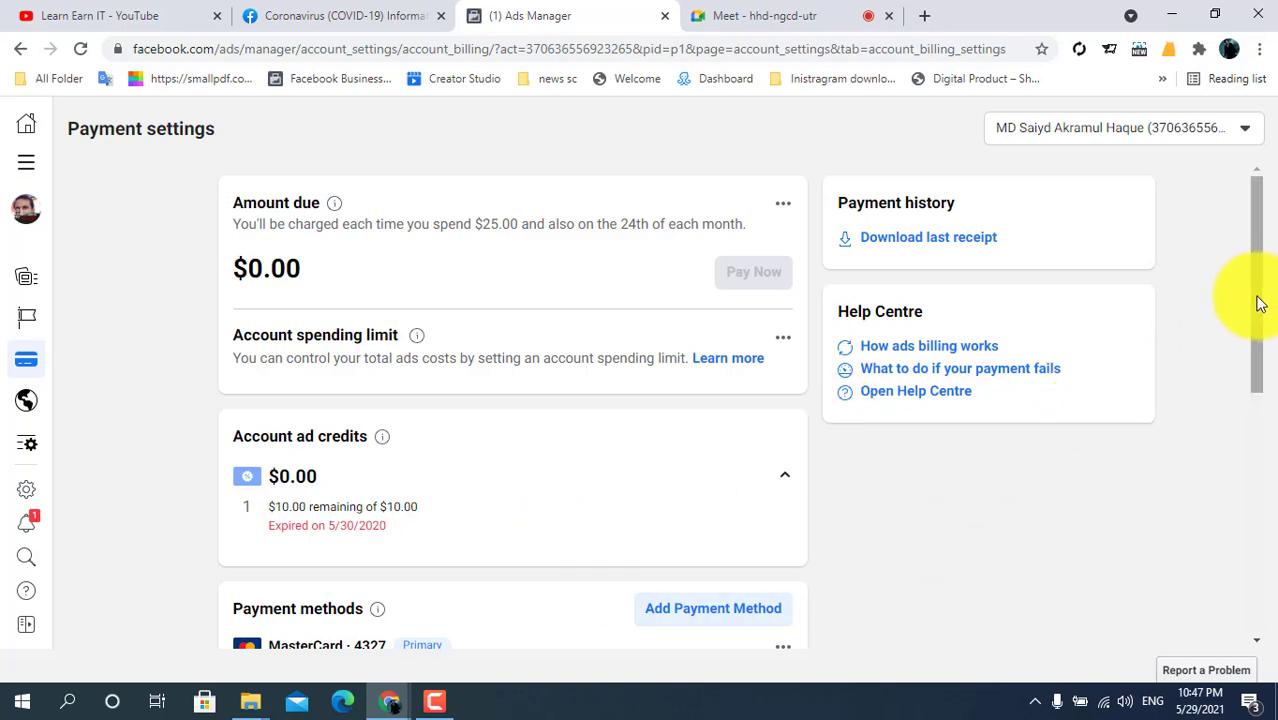
Review the amount due in the payment settings and go to Business Home.
left_click_drag(1262, 298, 1258, 157)
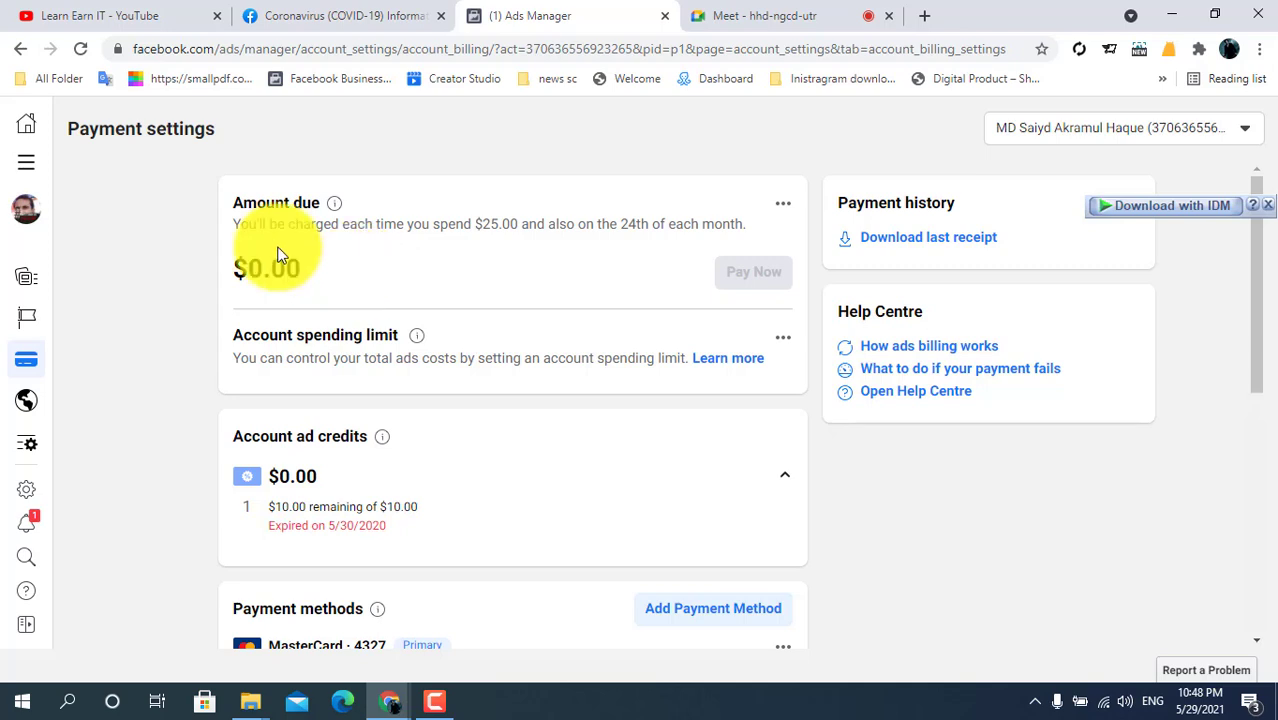
mouse_move(14, 536)
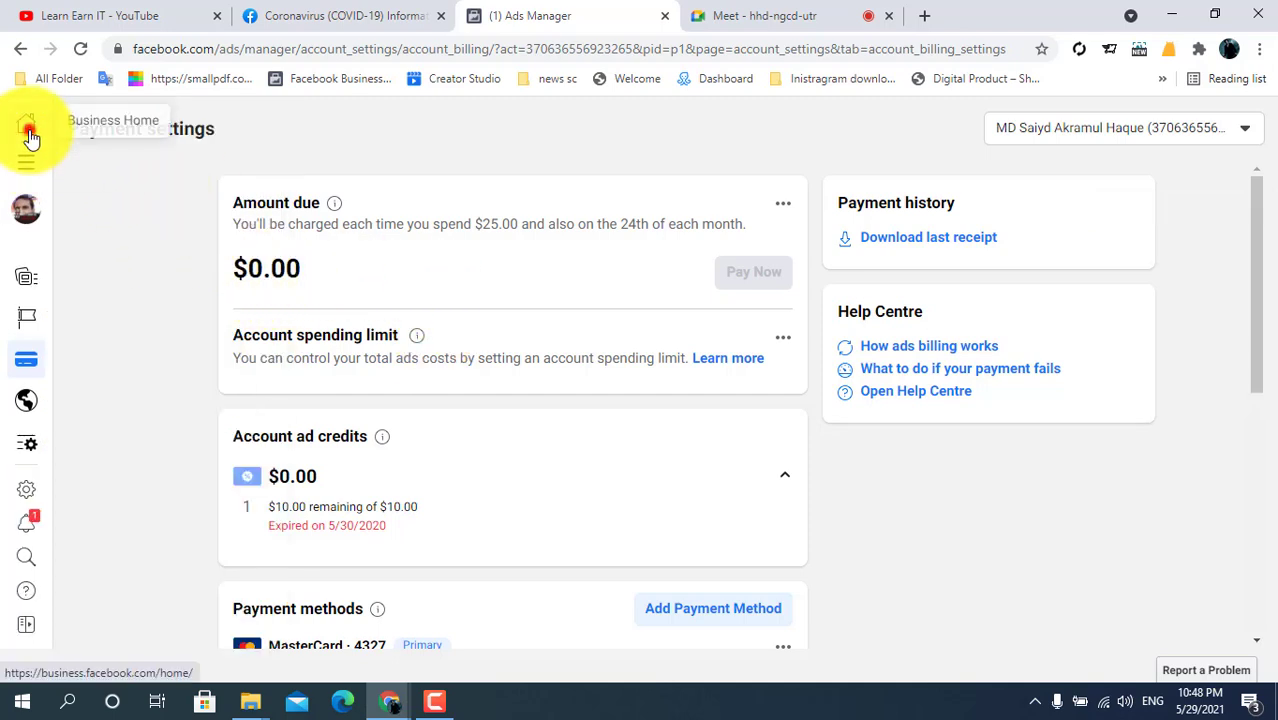
left_click(26, 124)
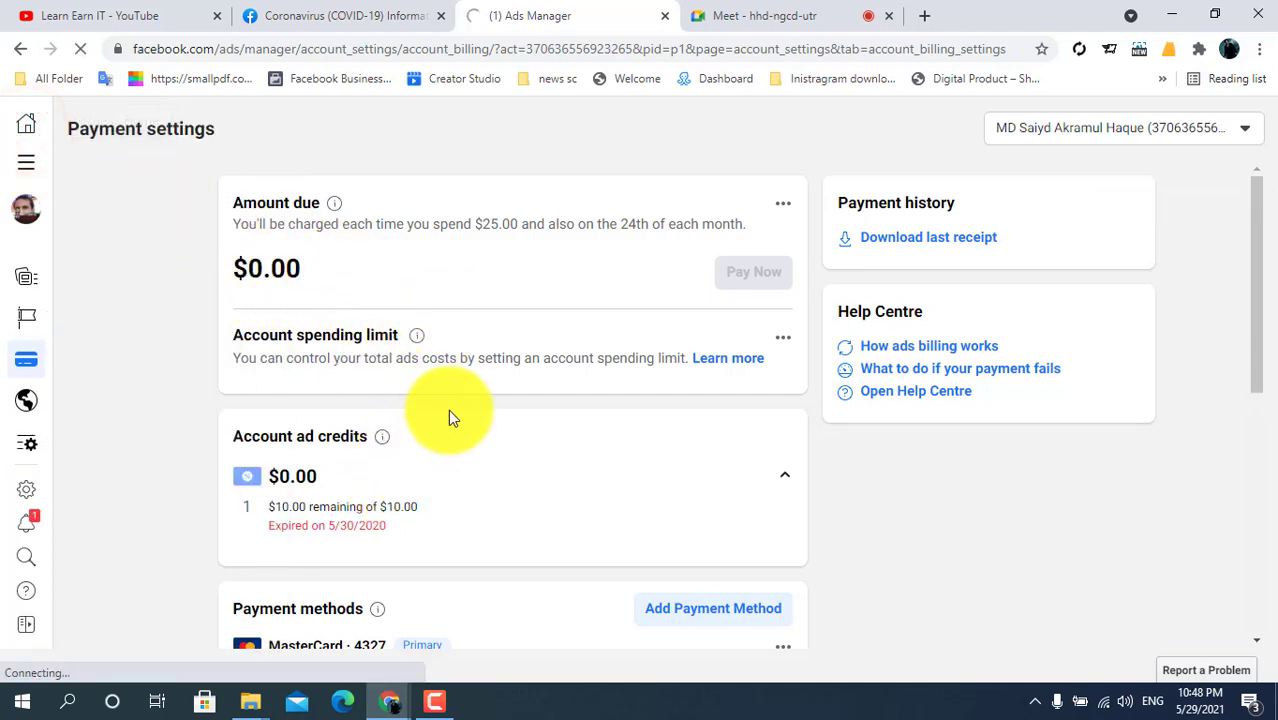